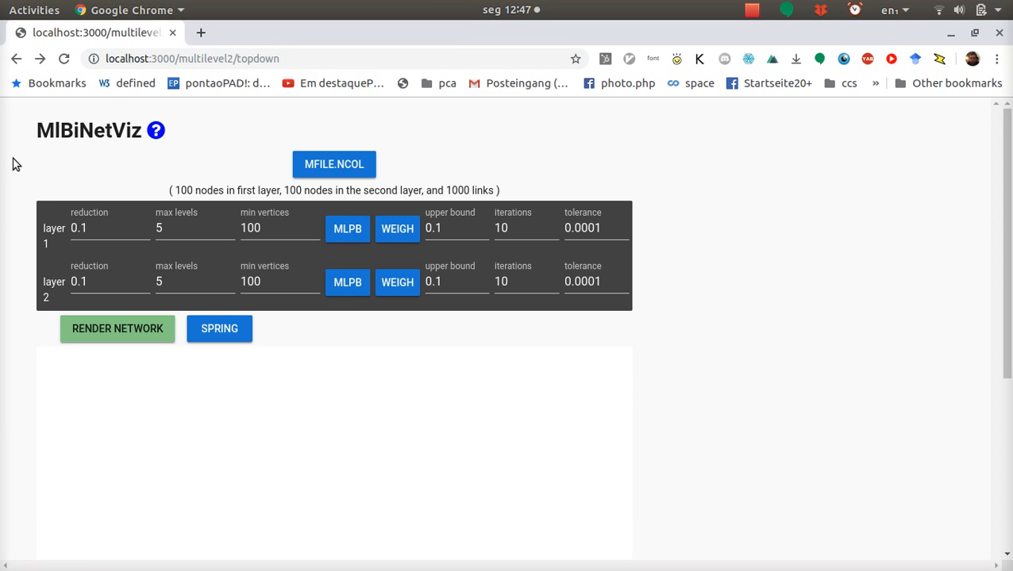
# Step: Examine the footer credits at the end of the page, highlighting the VICG, ICMC, USP and FAPESP entries
pyautogui.scroll(-5, 12, 164)
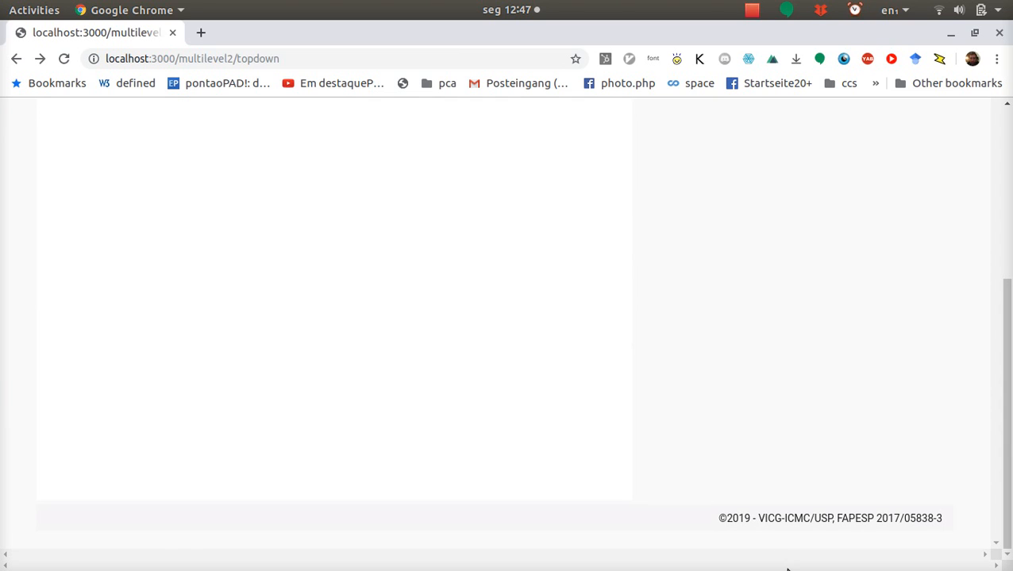
pyautogui.moveTo(758, 518); pyautogui.dragTo(780, 519)
pyautogui.click(776, 548)
pyautogui.moveTo(784, 519); pyautogui.dragTo(806, 518)
pyautogui.click(808, 542)
pyautogui.moveTo(813, 517); pyautogui.dragTo(833, 532)
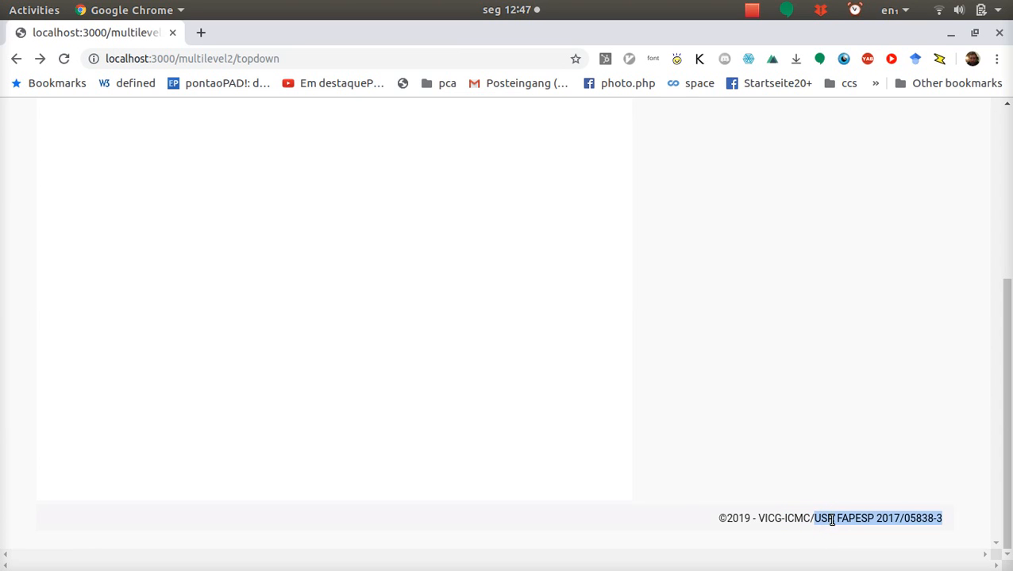
pyautogui.click(833, 521)
pyautogui.moveTo(836, 520); pyautogui.dragTo(942, 531)
pyautogui.click(923, 548)
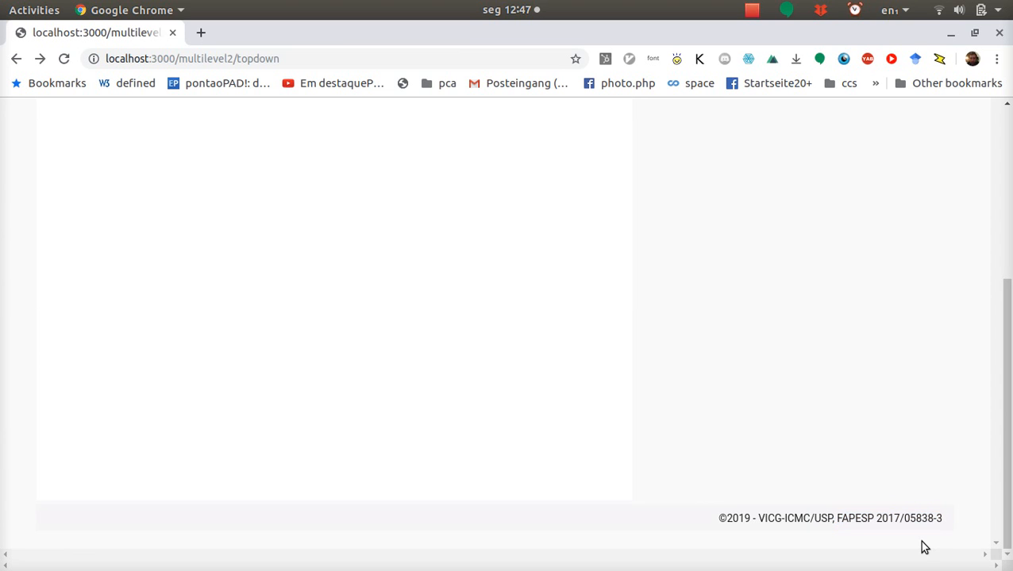
pyautogui.scroll(5, 920, 546)
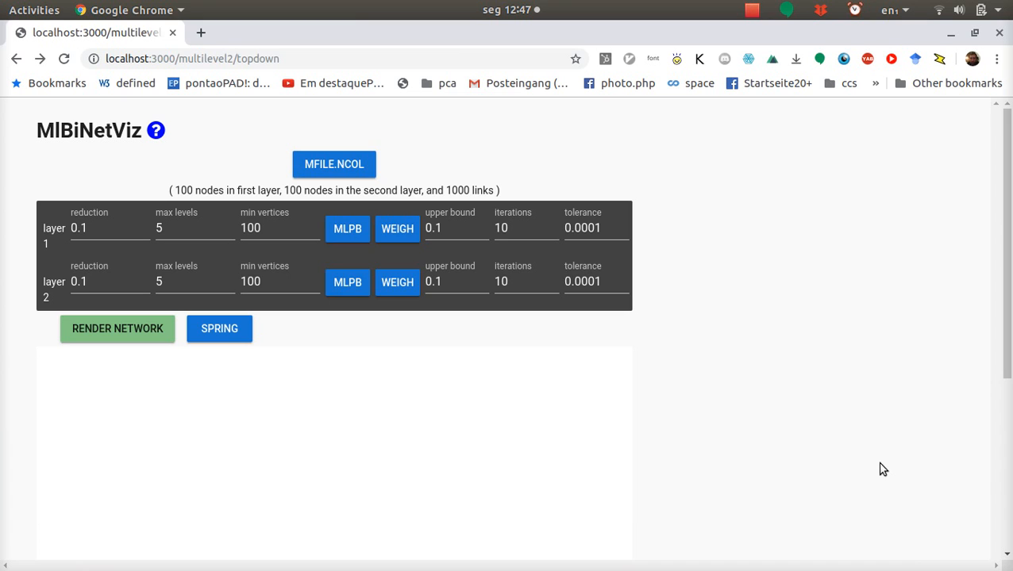
# Step: Open the vicg.icmc.usp.br server on port 3000 in a new browser tab, going through the parts of its address
pyautogui.hotkey('ctrl', 't')
pyautogui.write('rfabbri.vicg.icmc.usp.br')
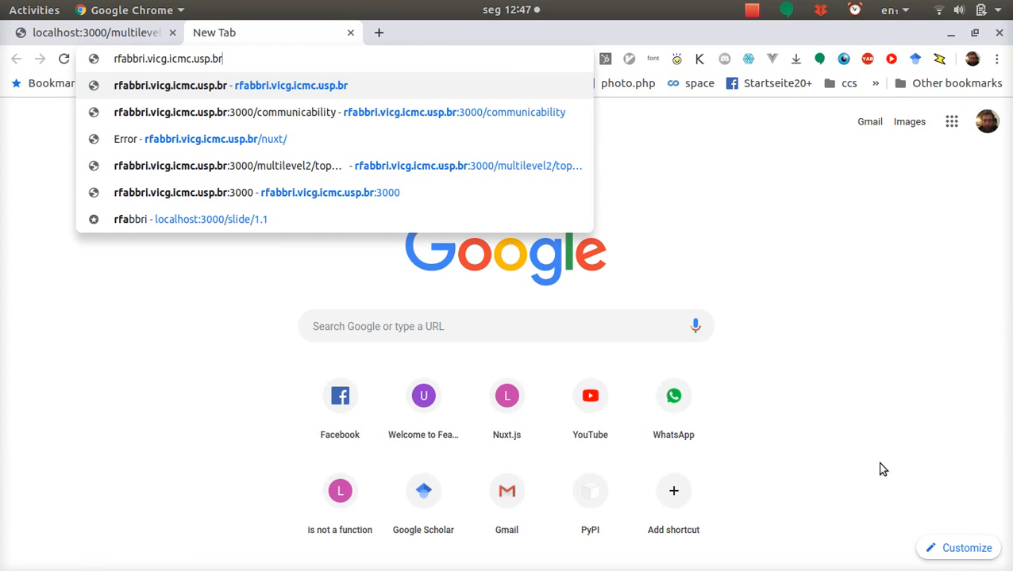
pyautogui.press('Right')
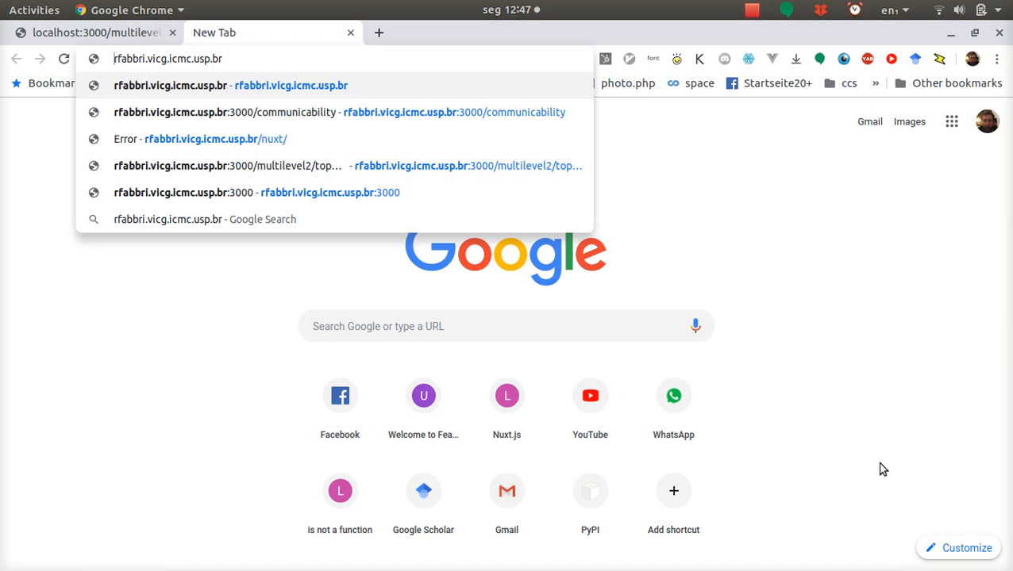
pyautogui.press('Home')
pyautogui.hotkey('ctrl', 'shift', 'Right')
pyautogui.press('Right')
pyautogui.hotkey('ctrl', 'shift', 'Right')
pyautogui.press('Right')
pyautogui.hotkey('ctrl', 'shift', 'Right')
pyautogui.press('Right')
pyautogui.press('Right')
pyautogui.hotkey('ctrl', 'shift', 'Right')
pyautogui.press('Right')
pyautogui.press('Right')
pyautogui.hotkey('ctrl', 'shift', 'Right')
pyautogui.press('Return')
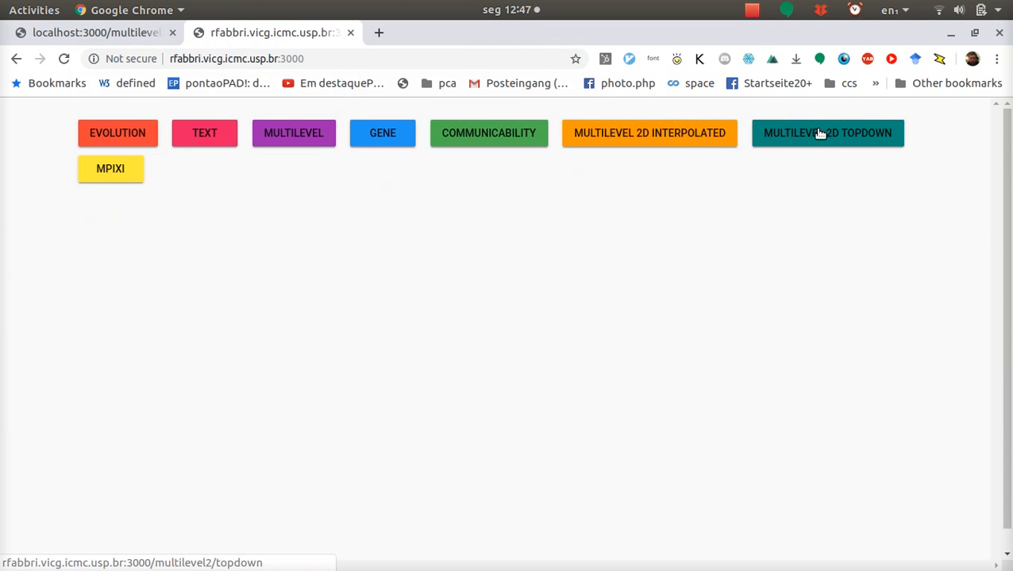
# Step: Open the hosted Multilevel 2D Topdown page, reload it, and return to the local MlBiNetViz page
pyautogui.click(870, 143)
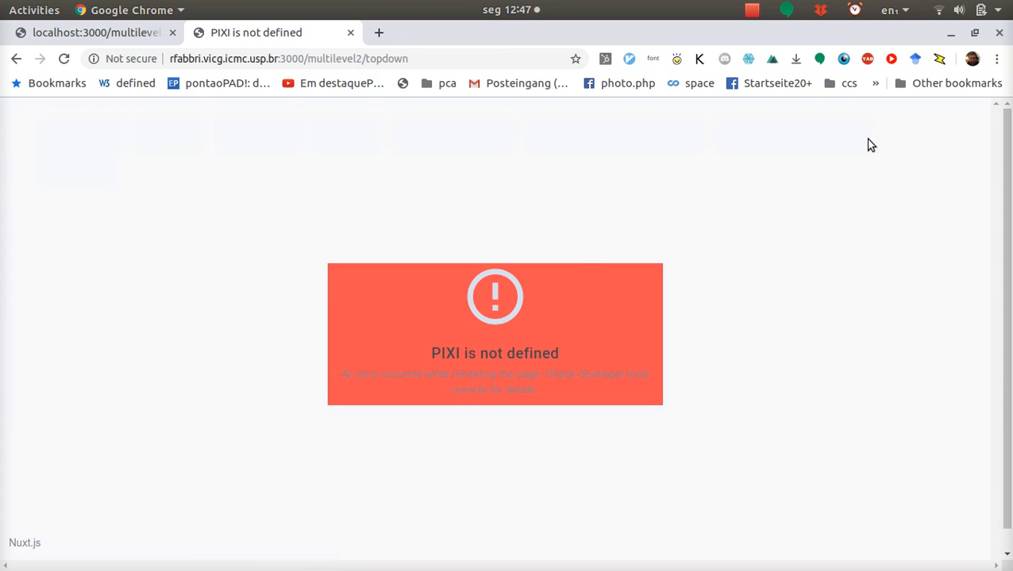
pyautogui.moveTo(429, 353); pyautogui.dragTo(468, 352)
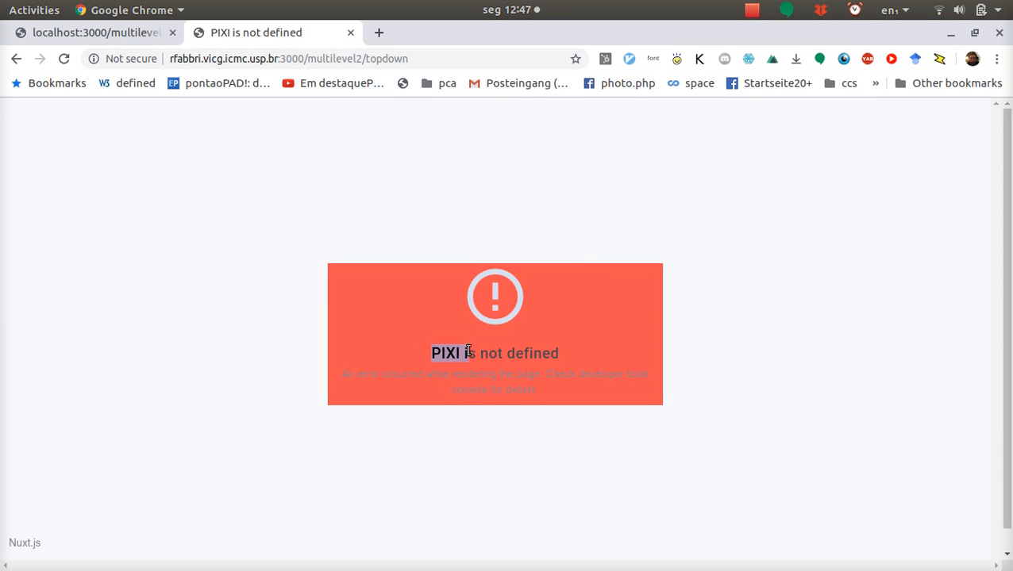
pyautogui.hotkey('ctrl', 'r')
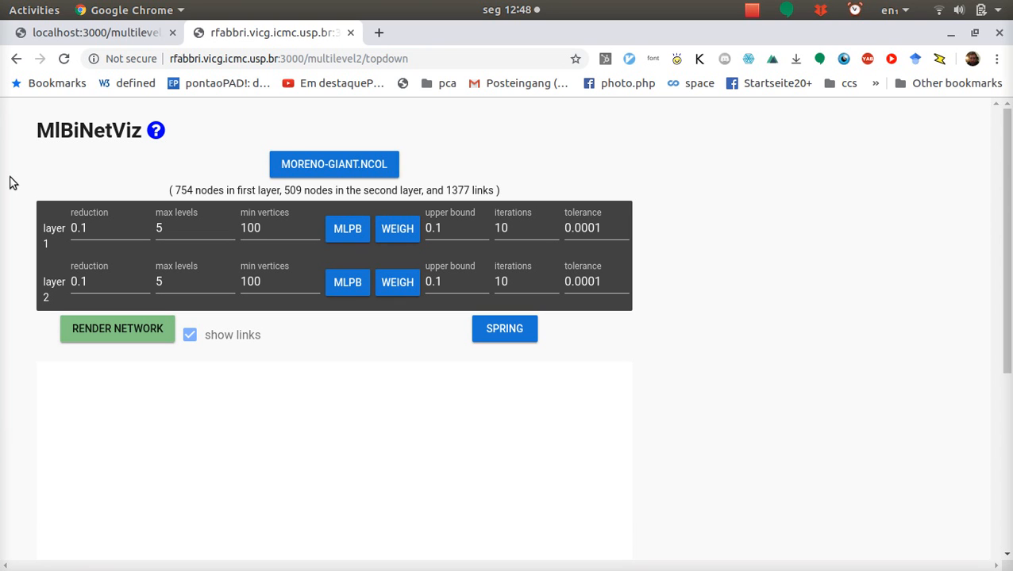
pyautogui.hotkey('ctrl', 'pageup')
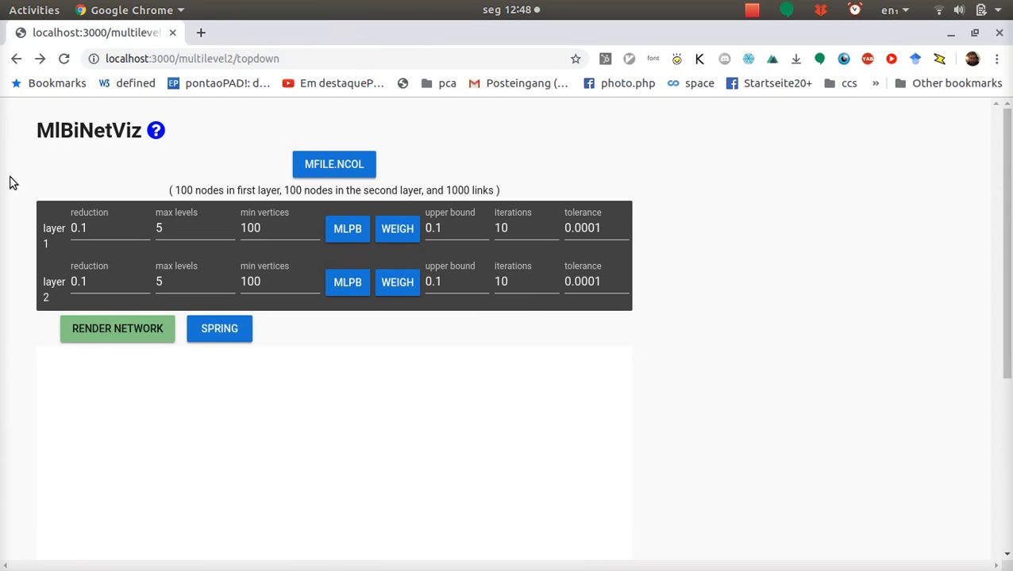
# Step: Open the MlBiNetViz help page, read its description and usage guidelines, and close it
pyautogui.click(156, 131)
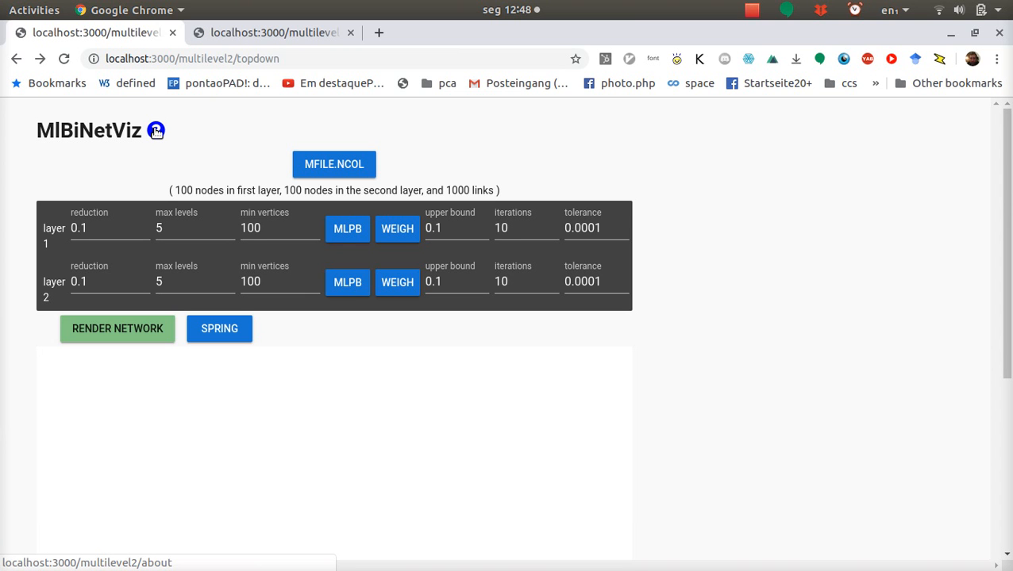
pyautogui.hotkey('ctrl', 'pagedown')
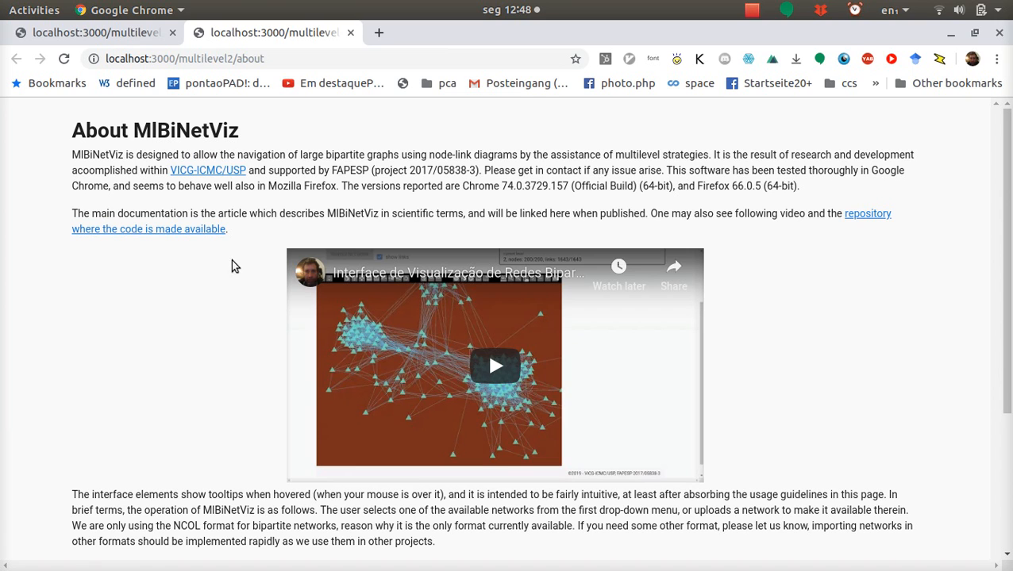
pyautogui.moveTo(73, 129); pyautogui.dragTo(205, 131)
pyautogui.click(205, 131)
pyautogui.scroll(-3, 235, 296)
pyautogui.scroll(3, 235, 297)
pyautogui.scroll(-2, 168, 264)
pyautogui.scroll(-4, 168, 265)
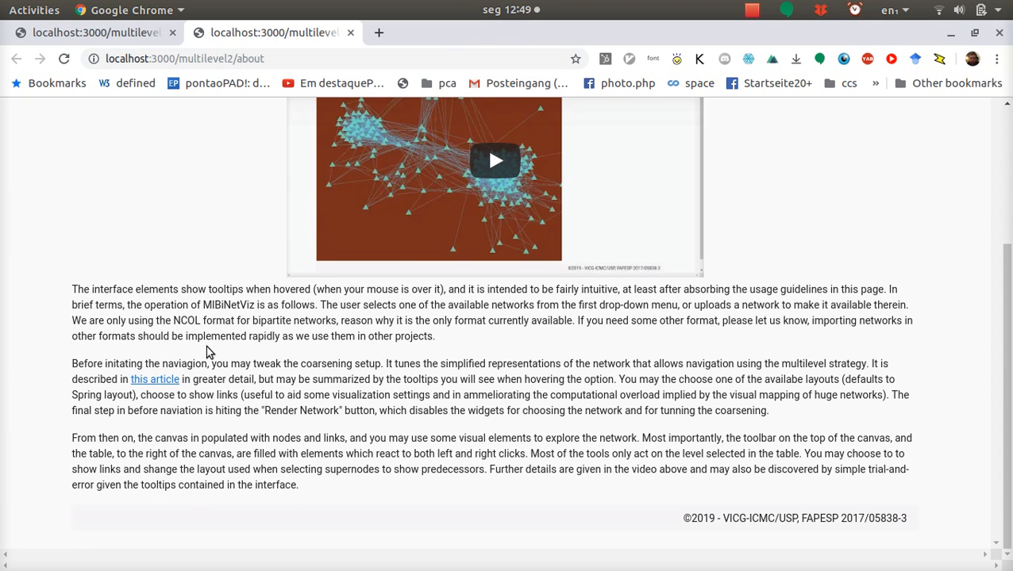
pyautogui.hotkey('ctrl', 'w')
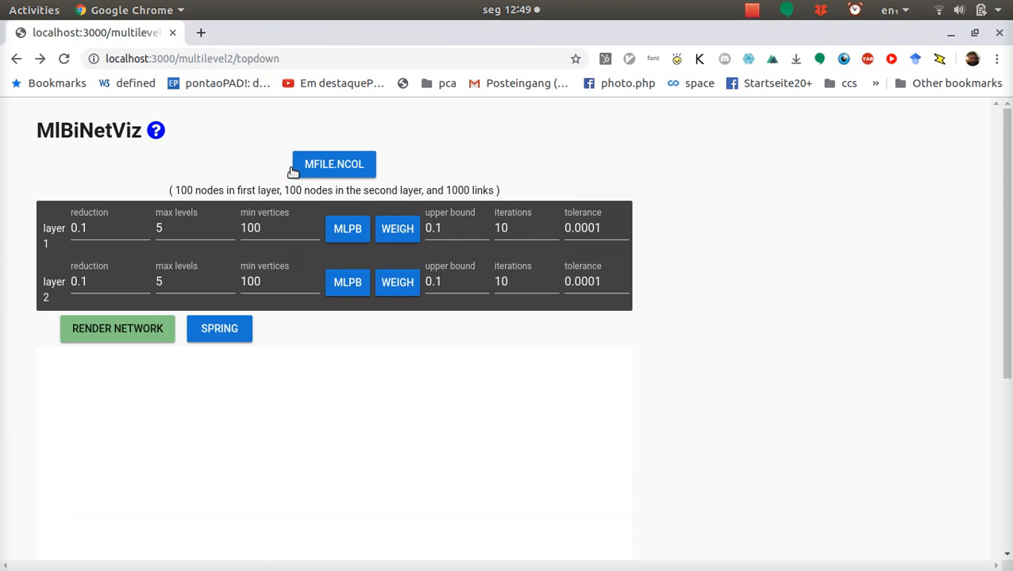
# Step: Load the n-reactome-giant.ncol network and view the list of available networks and the file upload option
pyautogui.click(325, 171)
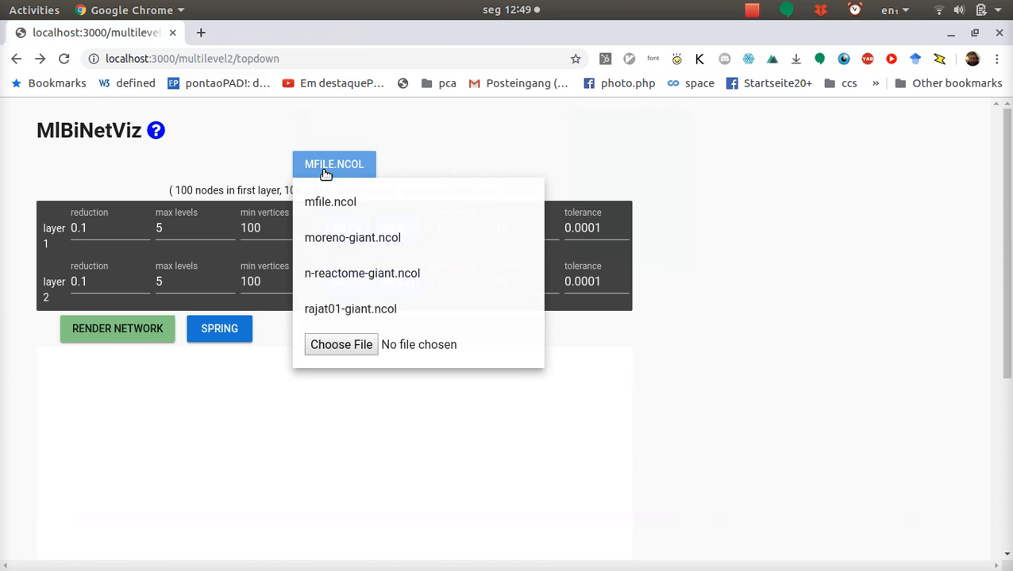
pyautogui.click(355, 273)
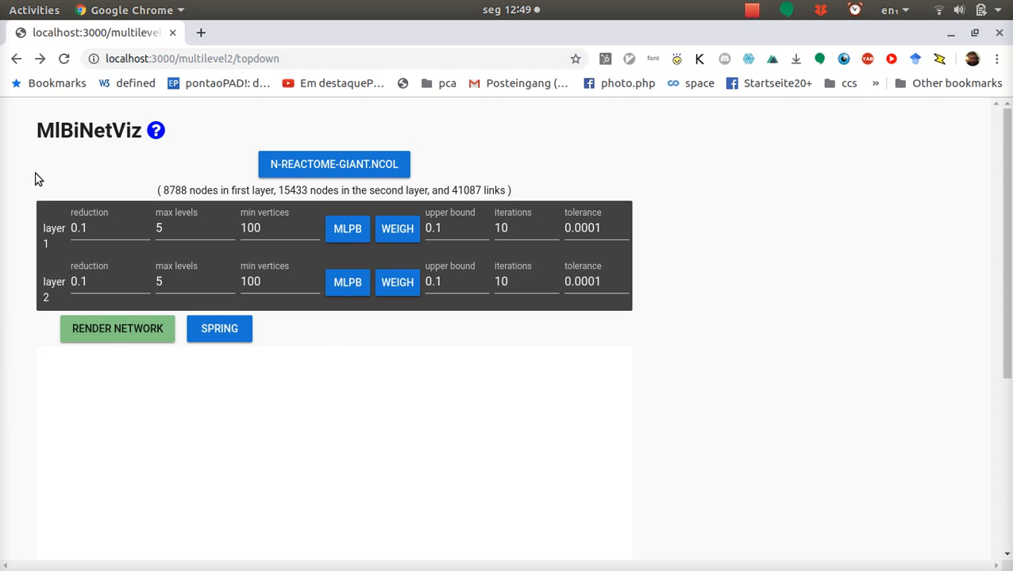
pyautogui.click(280, 168)
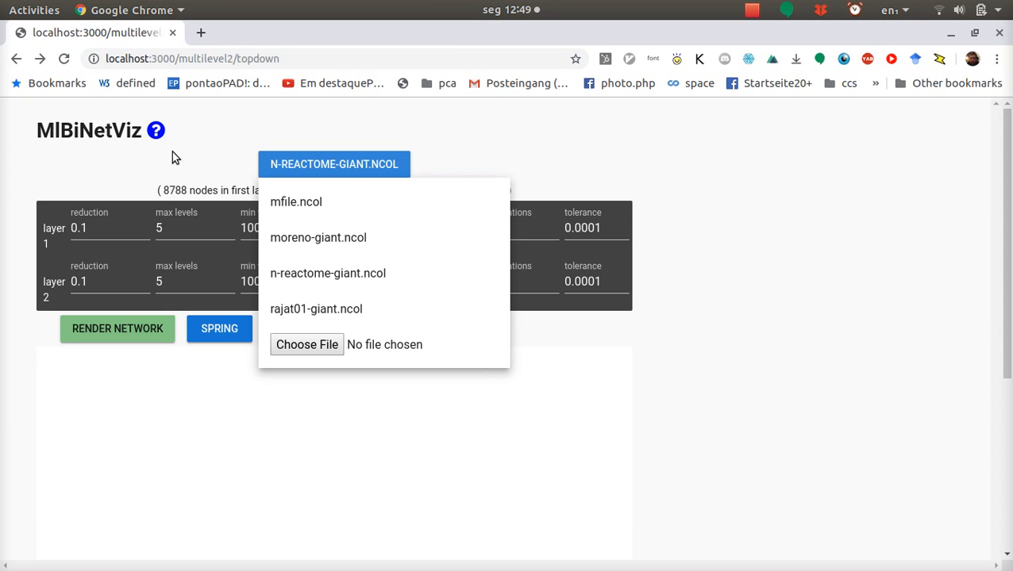
pyautogui.click(111, 171)
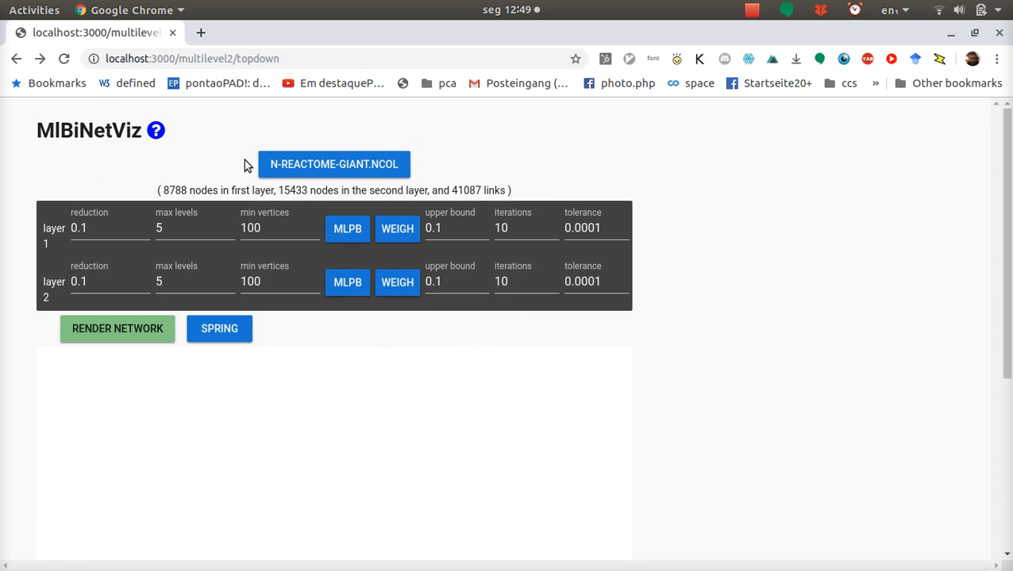
# Step: Load the rajat01-giant.ncol network and examine its node and link counts
pyautogui.click(314, 166)
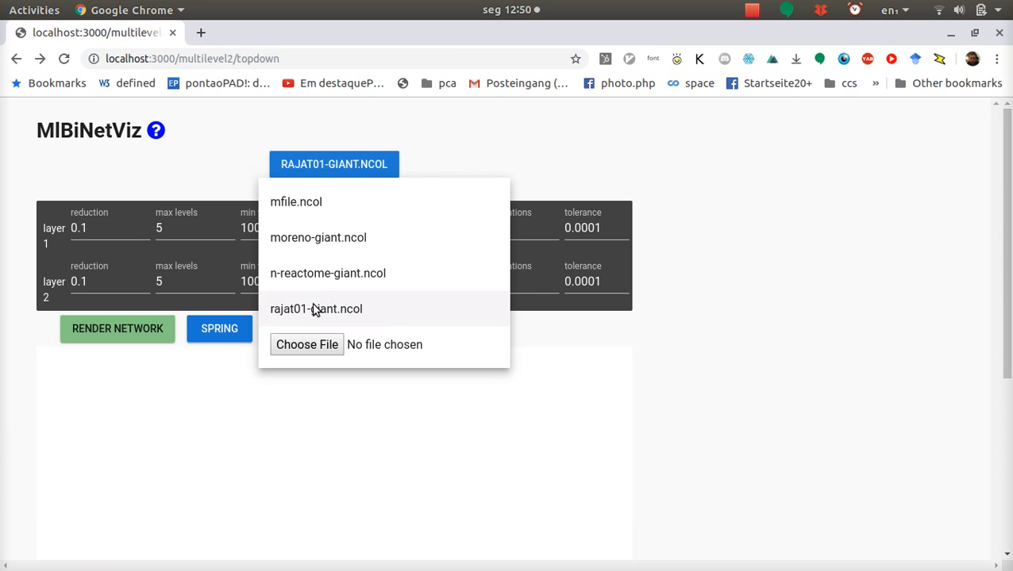
pyautogui.click(316, 309)
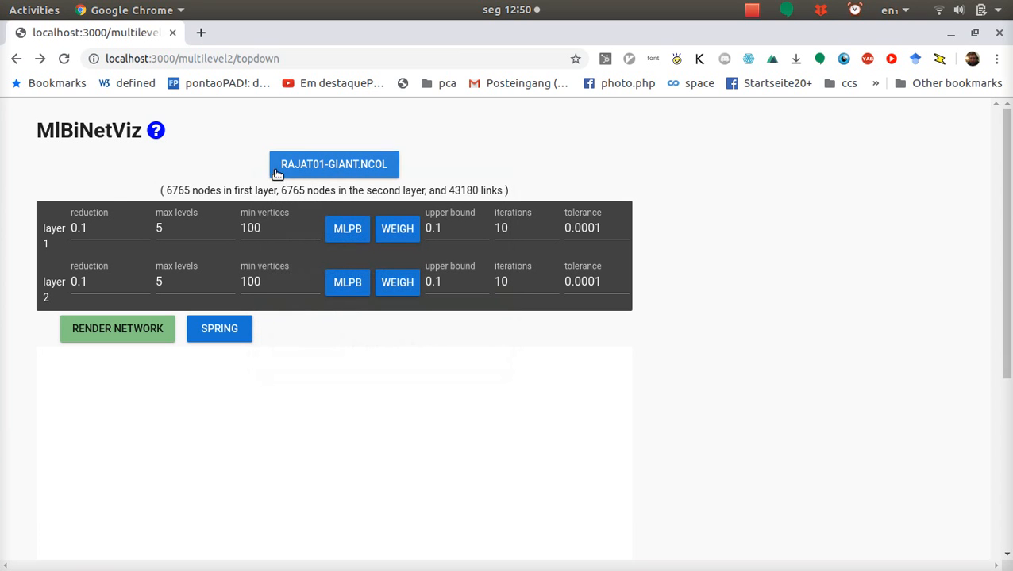
pyautogui.moveTo(163, 190); pyautogui.dragTo(278, 191)
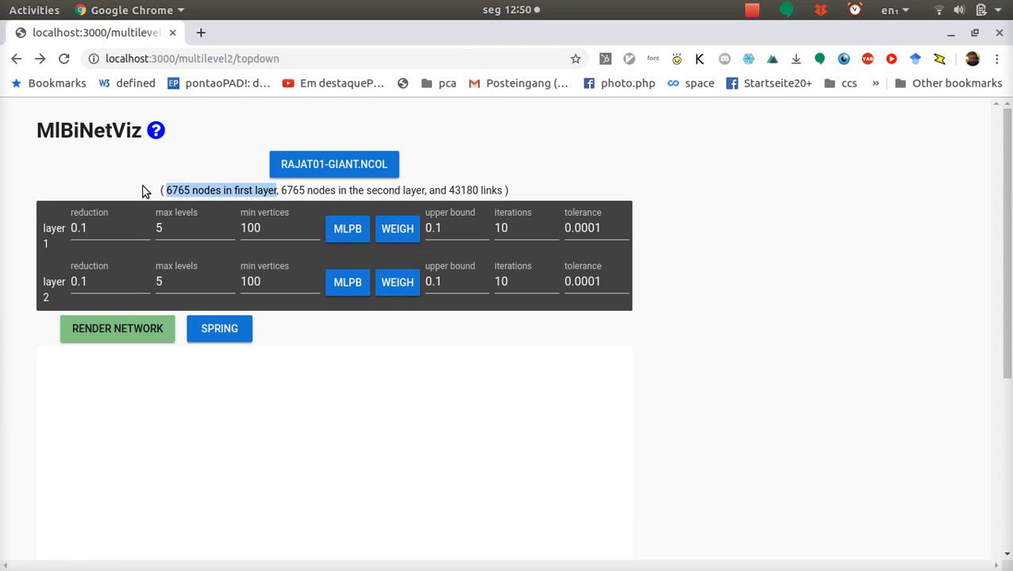
pyautogui.moveTo(165, 191); pyautogui.dragTo(503, 190)
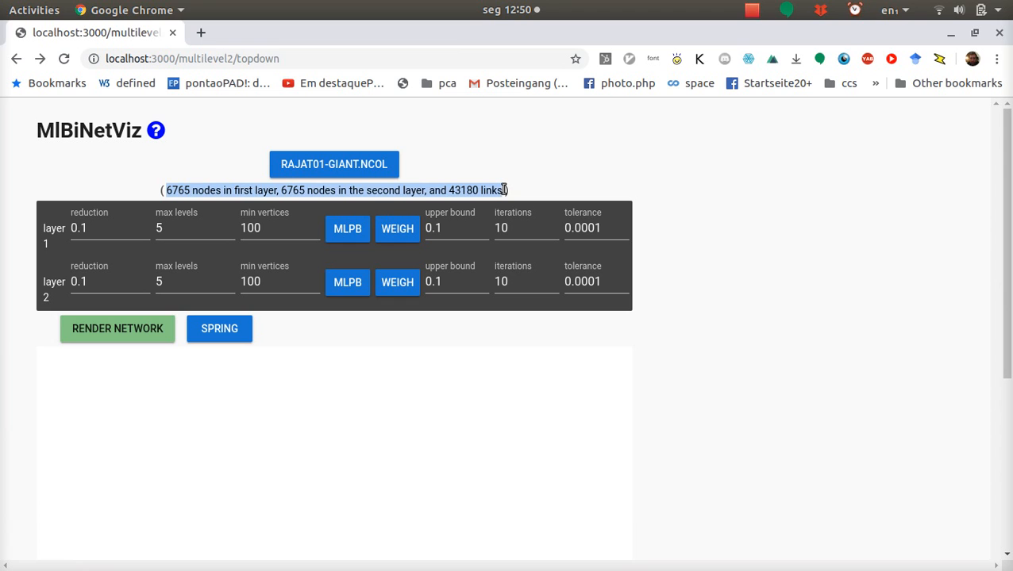
pyautogui.click(504, 189)
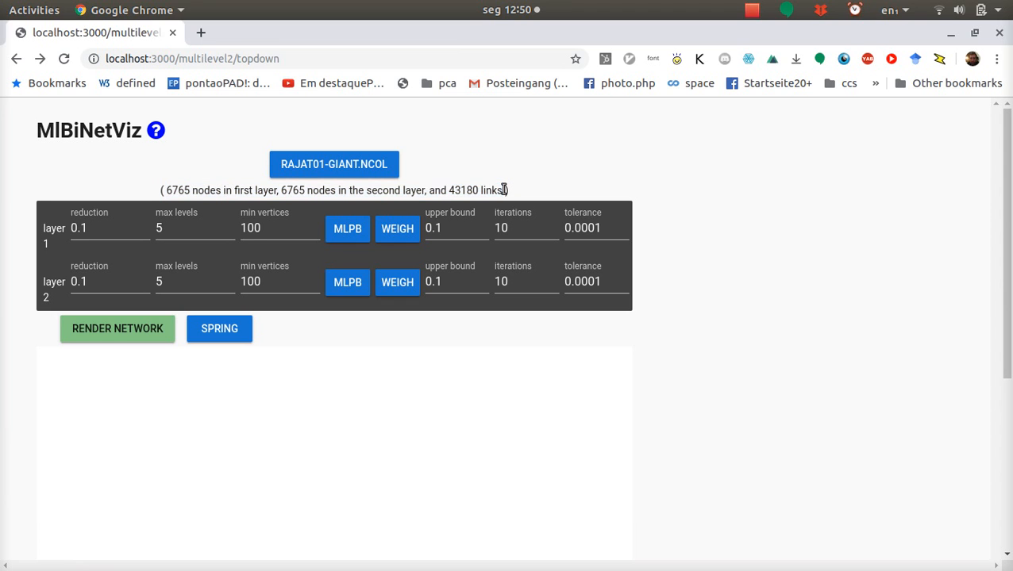
pyautogui.moveTo(429, 191); pyautogui.dragTo(493, 191)
pyautogui.click(492, 190)
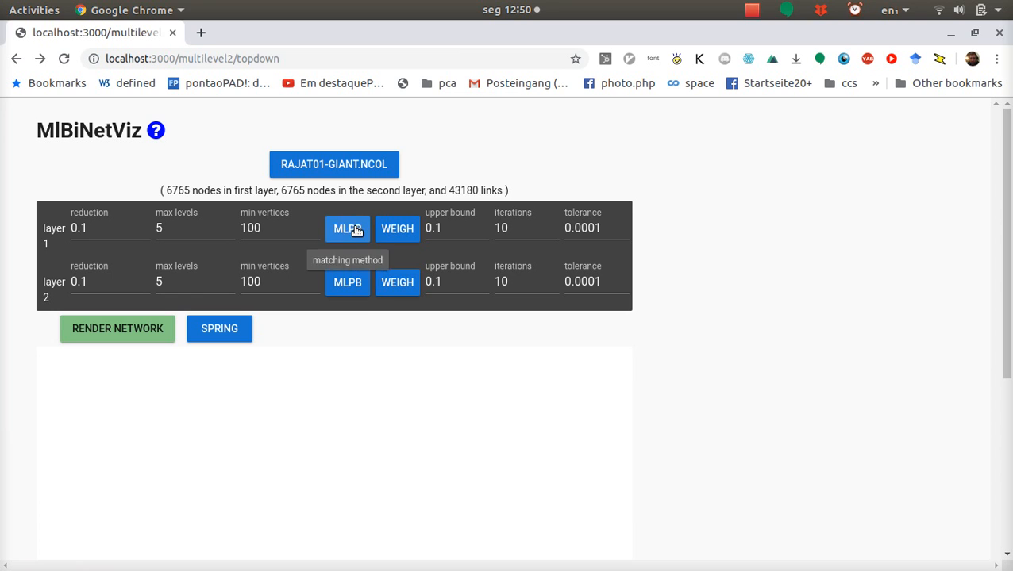
# Step: Review the matching method choices for both layers and the WEIGH choices for layer 1, leaving them as set
pyautogui.click(350, 229)
pyautogui.click(375, 190)
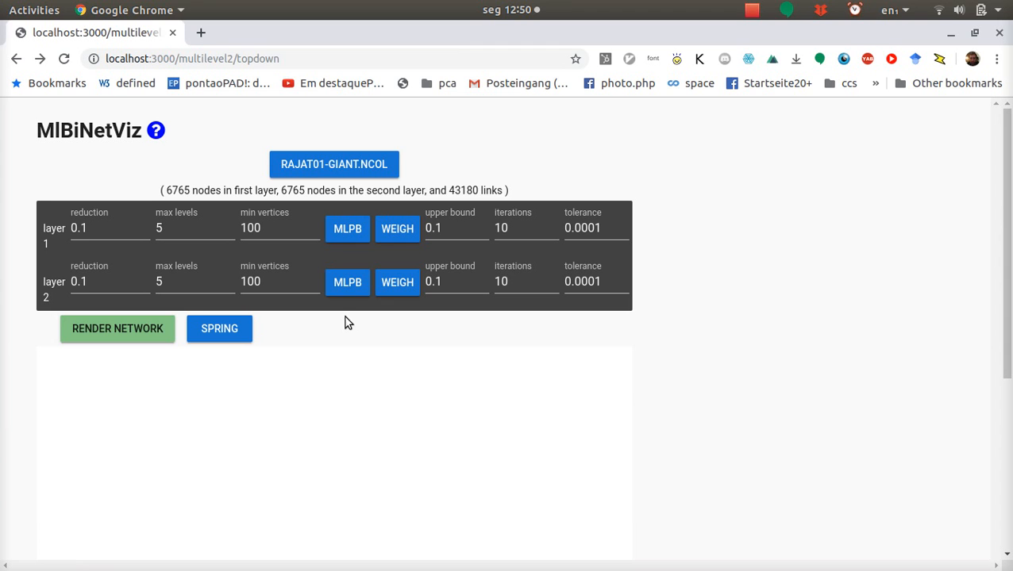
pyautogui.click(346, 284)
pyautogui.click(439, 327)
pyautogui.click(394, 228)
pyautogui.click(346, 192)
# Step: View the available layout options, look up networkx on Google in a new tab, and close that tab
pyautogui.click(232, 331)
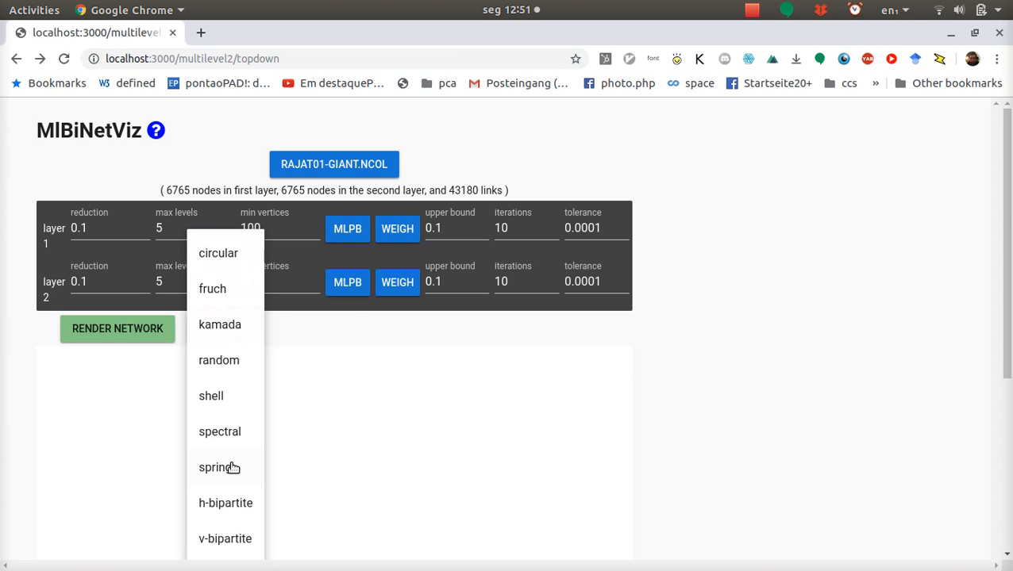
pyautogui.click(319, 421)
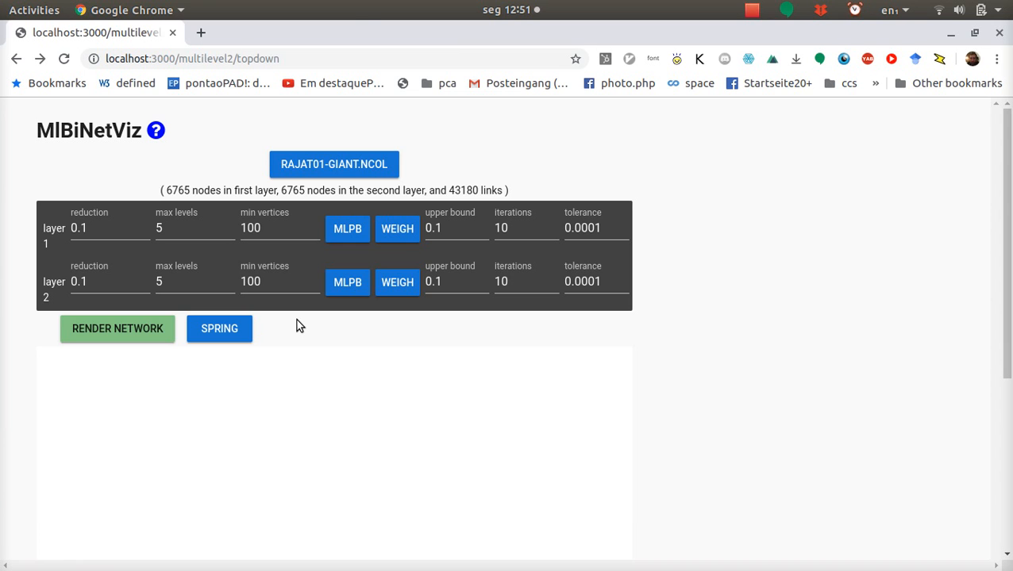
pyautogui.hotkey('ctrl', 't')
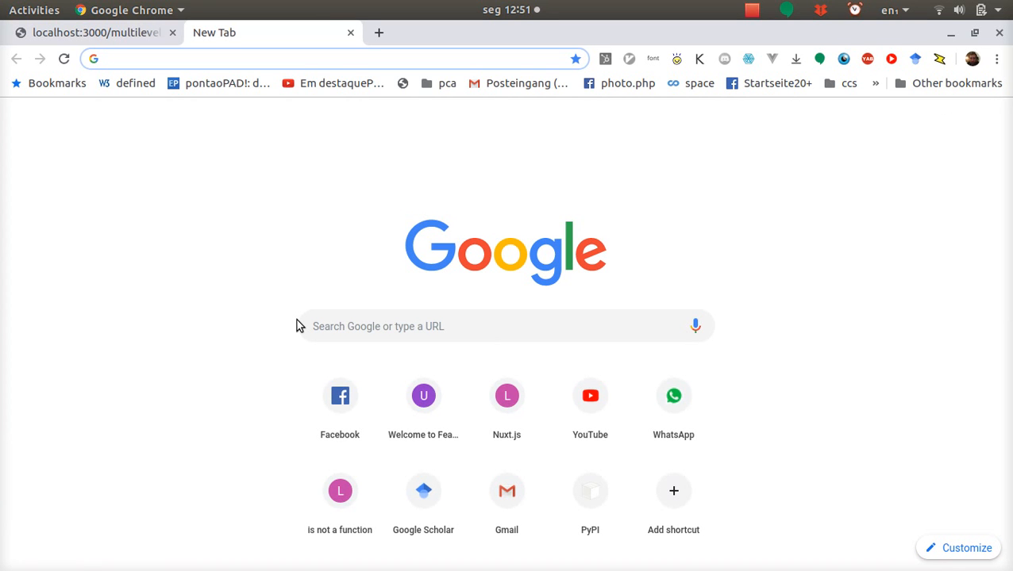
pyautogui.write('networkx')
pyautogui.press('Return')
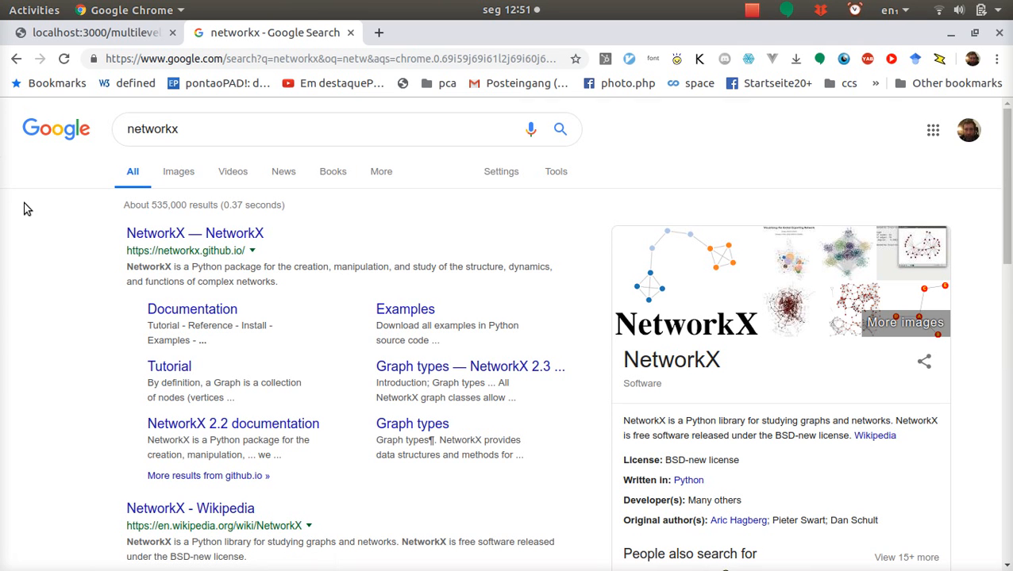
pyautogui.hotkey('ctrl', 'w')
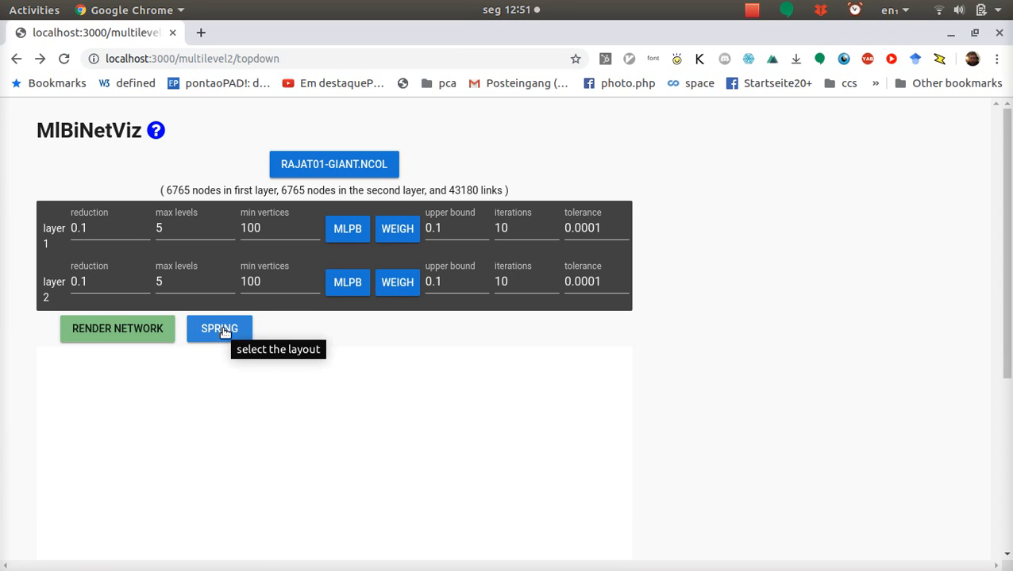
# Step: Choose the spring layout, render the network, and bring the drawn graph into view
pyautogui.click(224, 333)
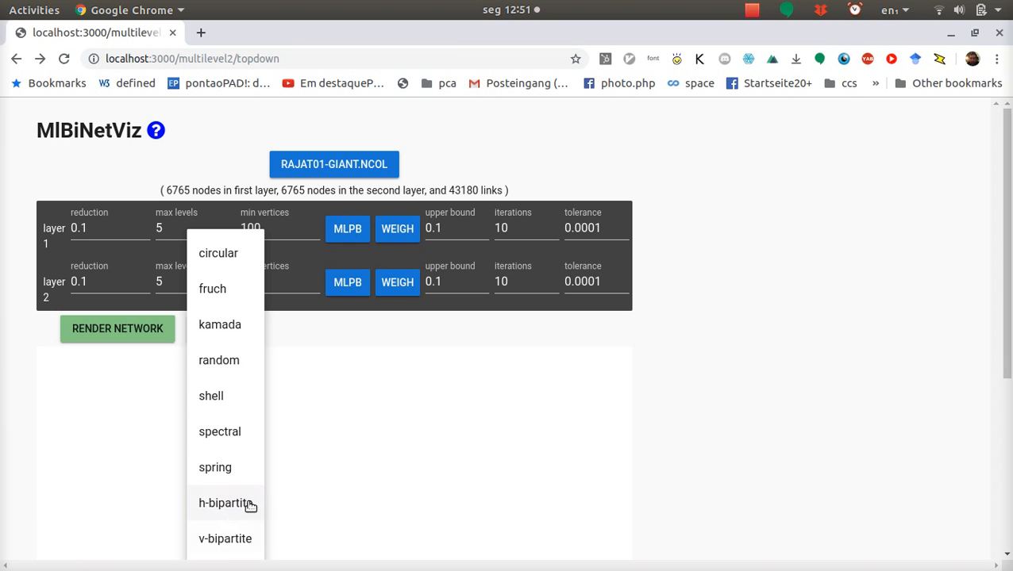
pyautogui.click(235, 474)
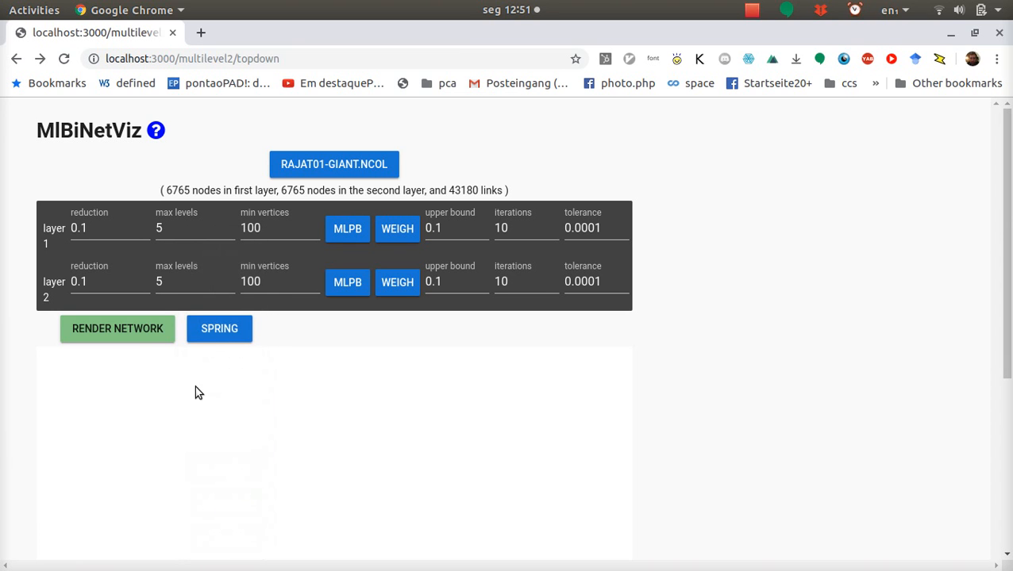
pyautogui.click(146, 331)
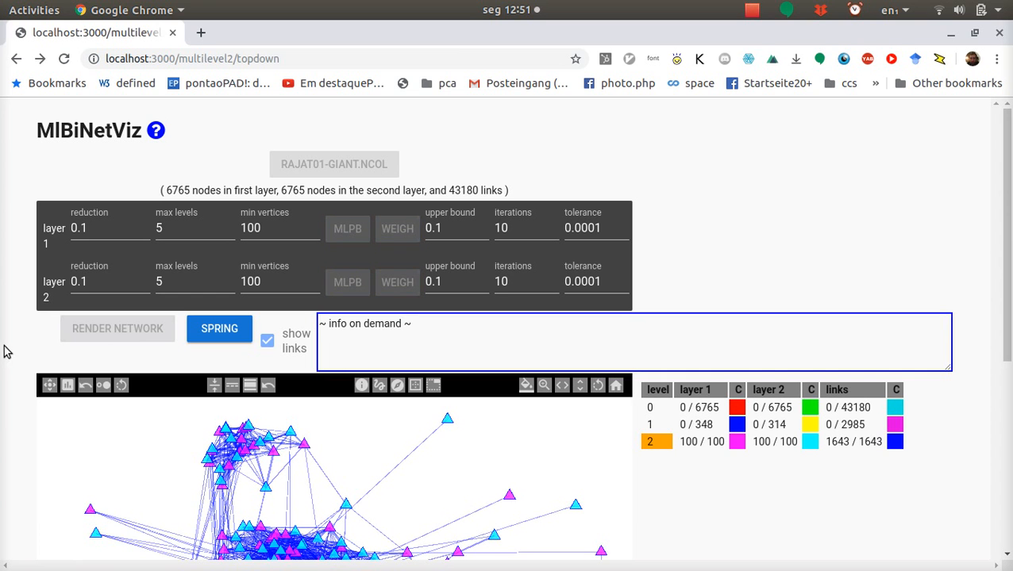
pyautogui.scroll(-5, 18, 377)
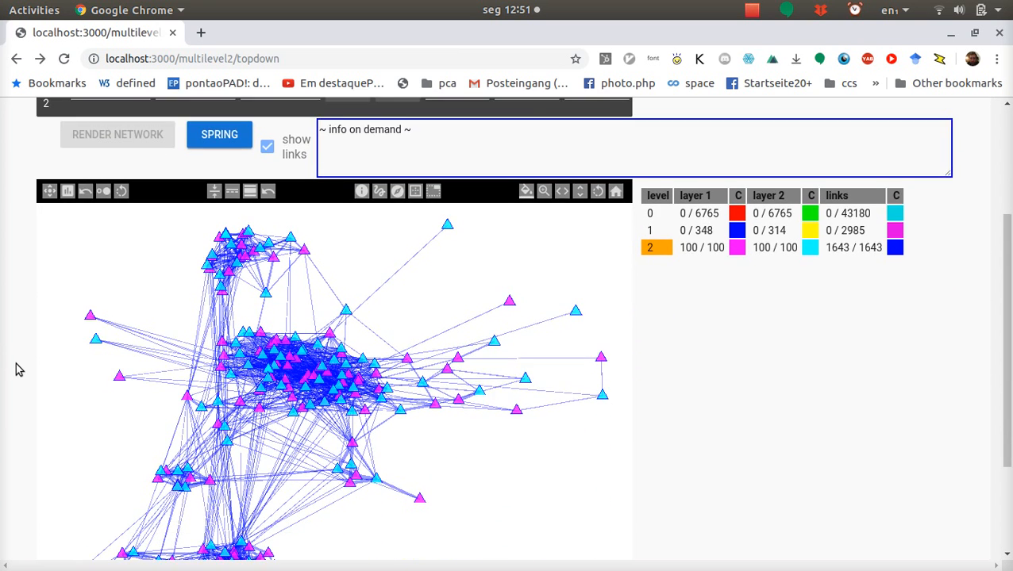
# Step: Show the page in full screen with the whole network drawing and its level table in view
pyautogui.scroll(5, 17, 370)
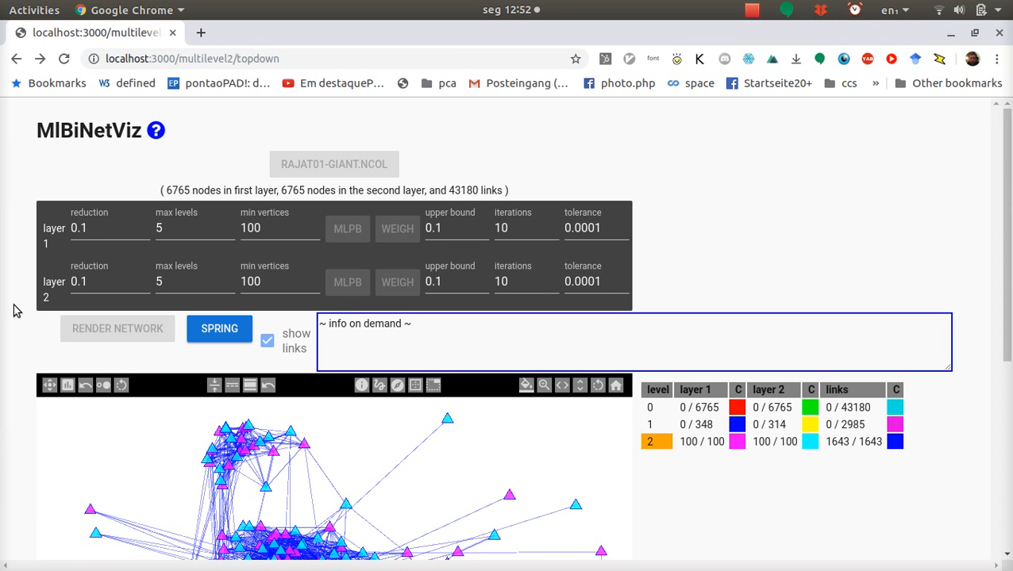
pyautogui.scroll(-3, 13, 310)
pyautogui.scroll(1, 14, 309)
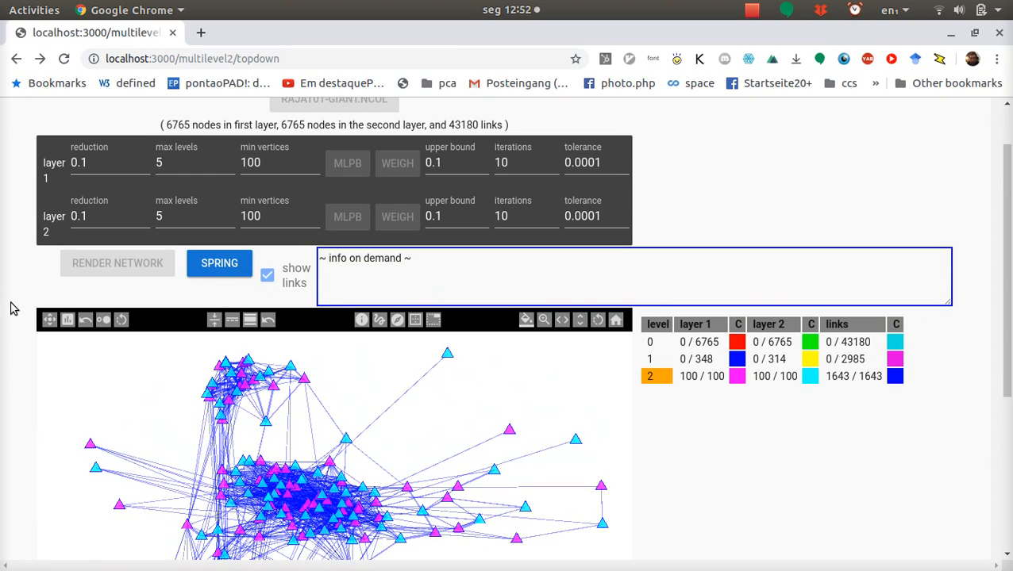
pyautogui.press('F11')
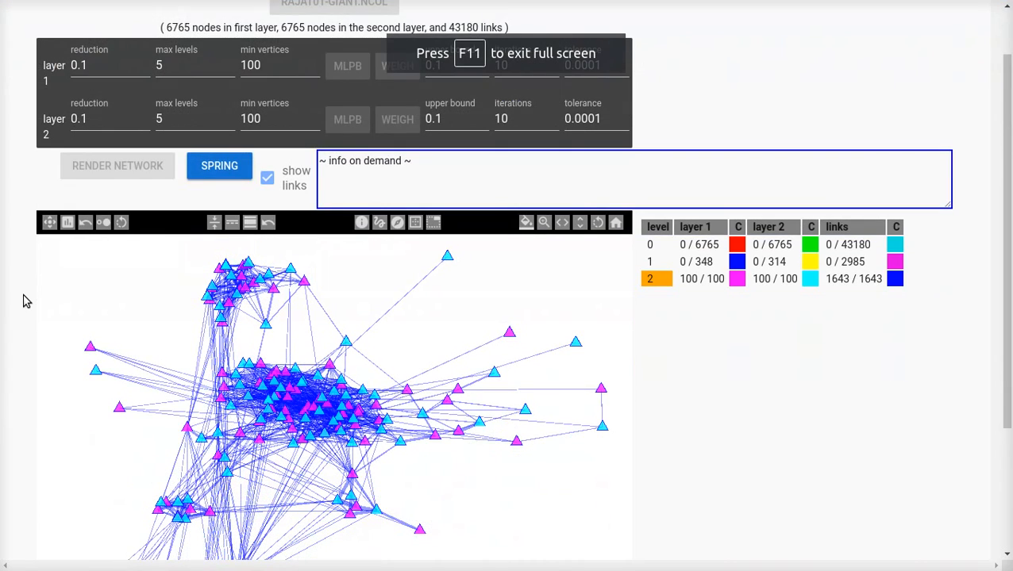
pyautogui.scroll(-2, 24, 300)
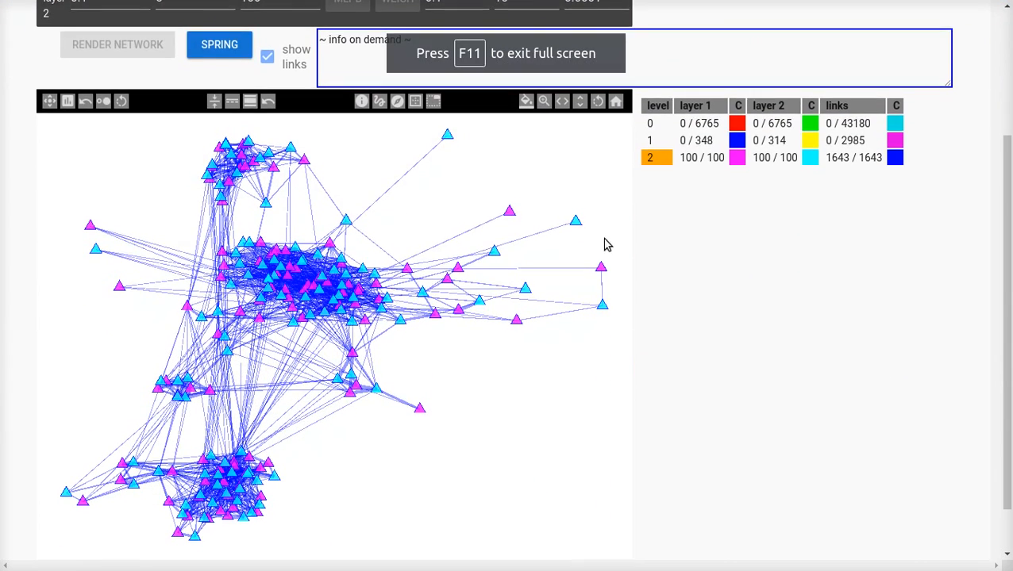
pyautogui.moveTo(1010, 309); pyautogui.dragTo(1005, 326)
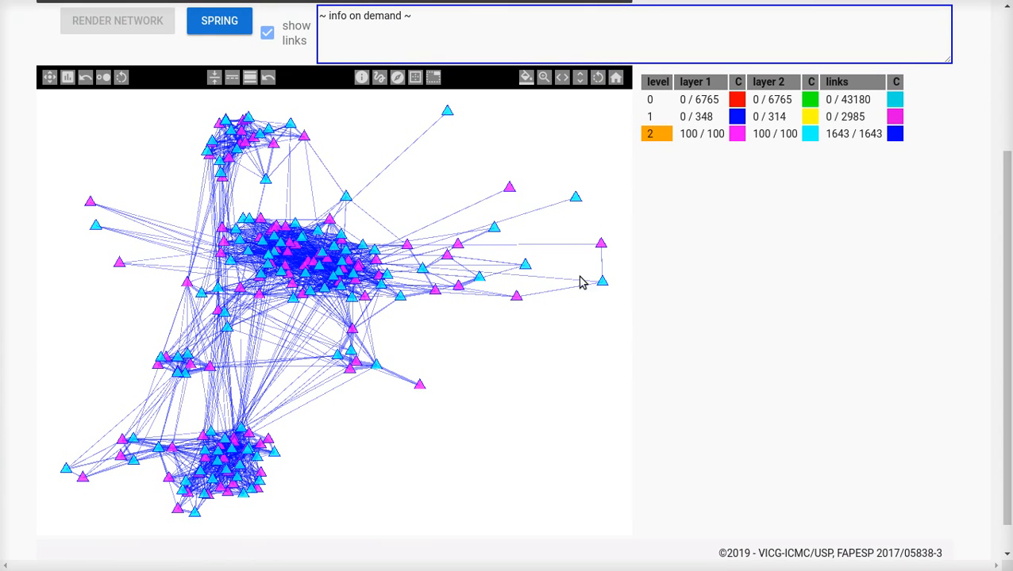
# Step: Switch the layout choice to kamada and return it to spring
pyautogui.click(207, 28)
pyautogui.click(218, 130)
pyautogui.click(204, 33)
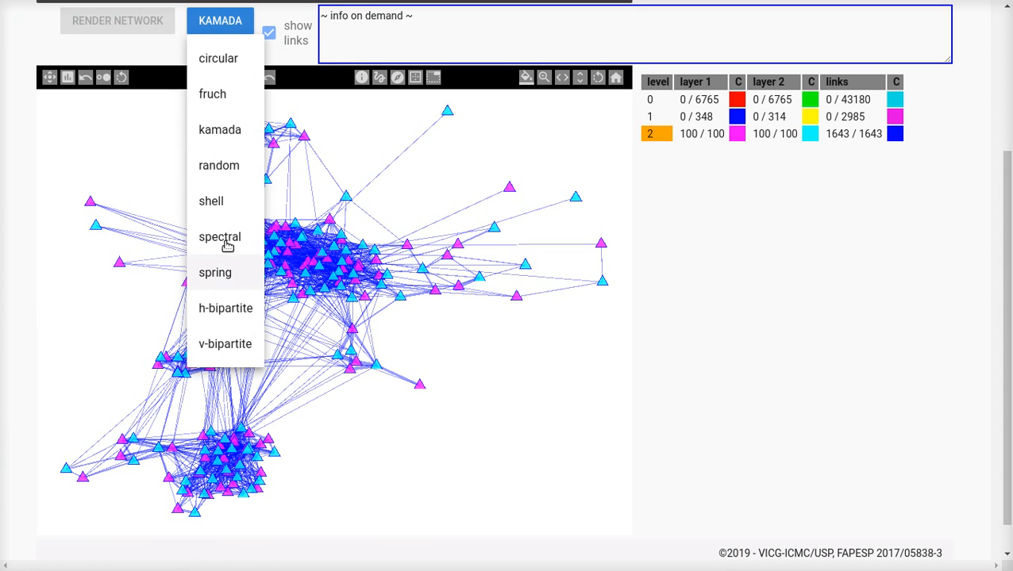
pyautogui.click(221, 271)
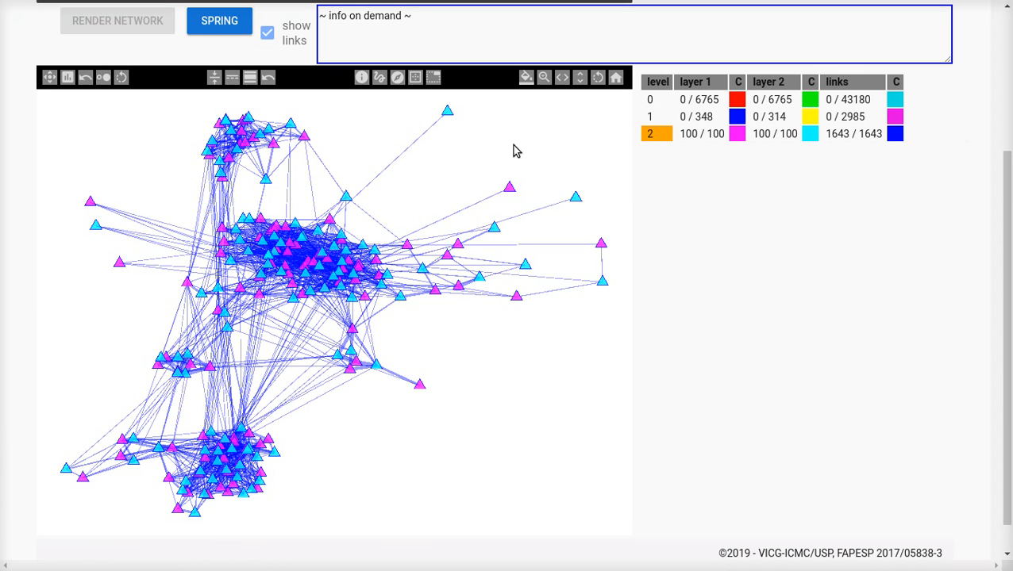
# Step: Hide all network links and show them again, and briefly focus the info on demand box
pyautogui.click(267, 35)
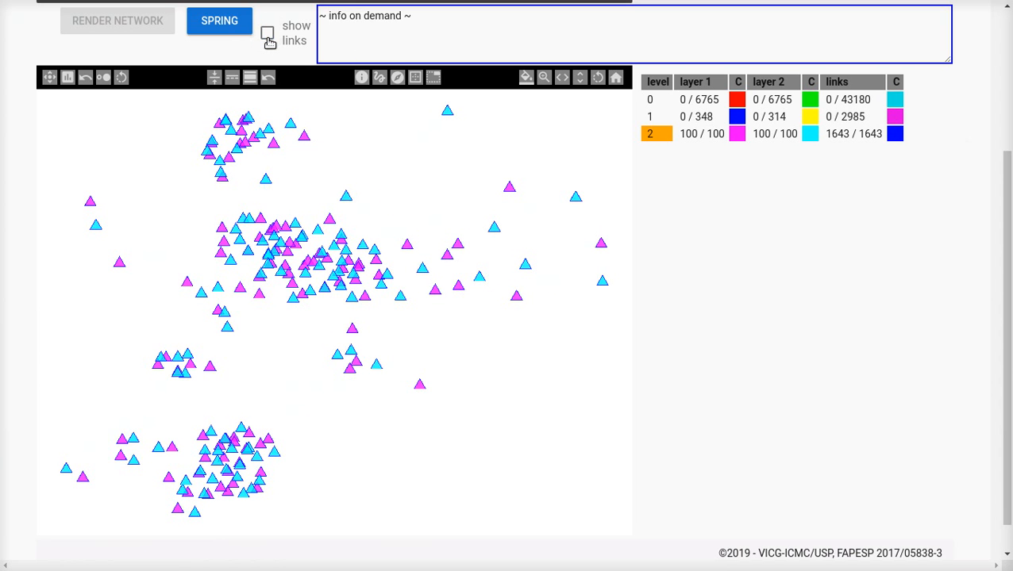
pyautogui.click(269, 36)
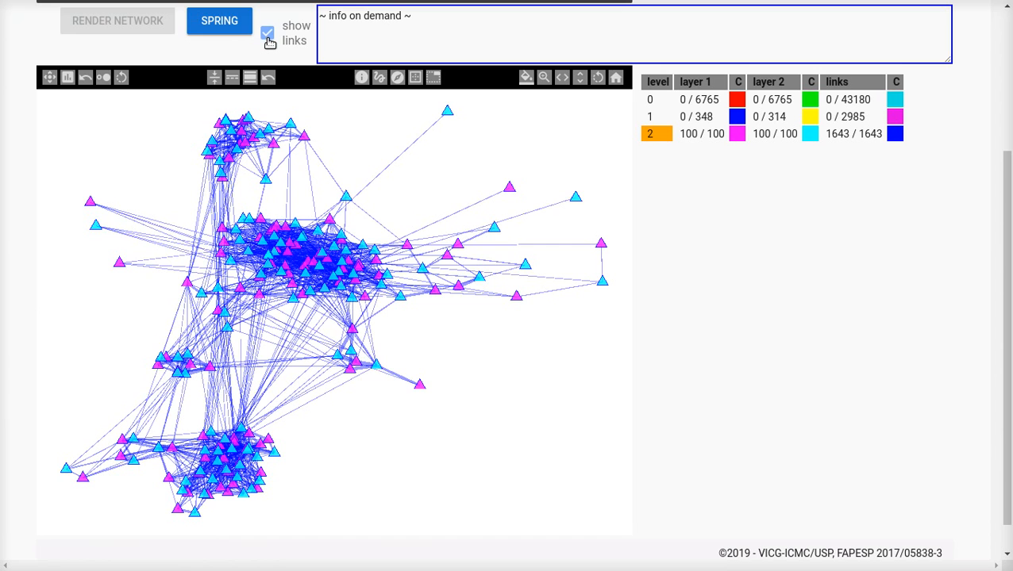
pyautogui.click(373, 33)
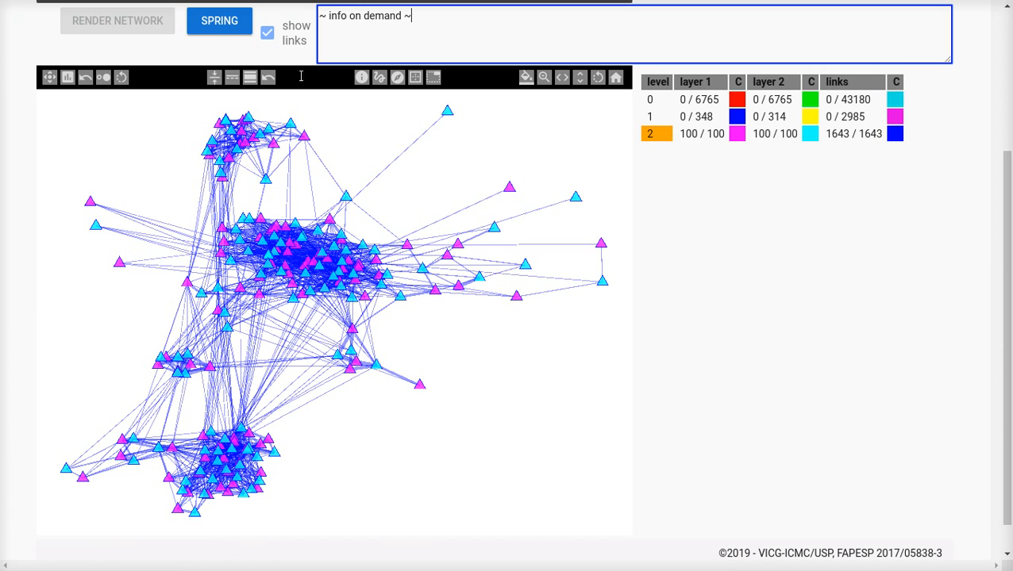
pyautogui.click(23, 145)
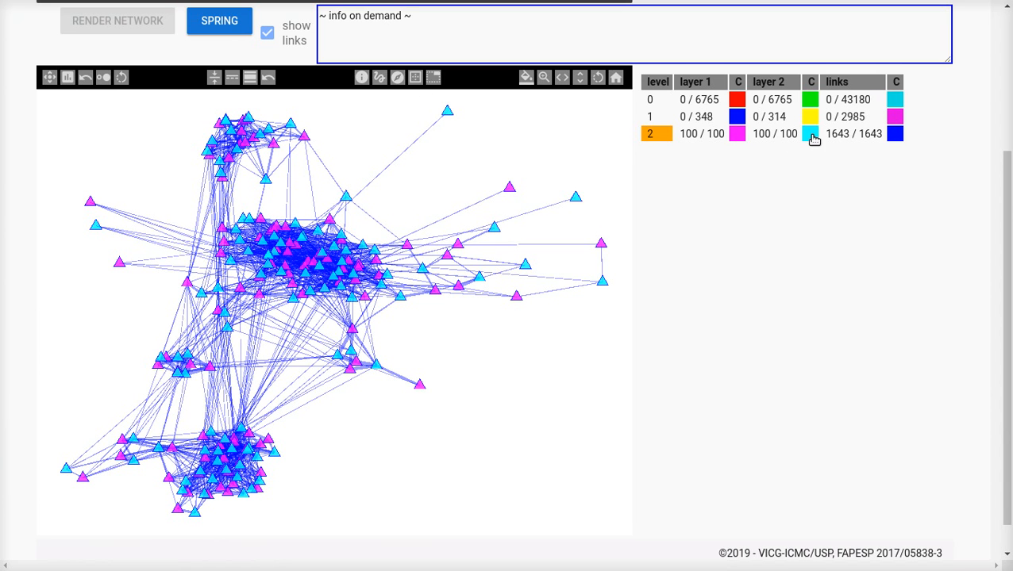
# Step: Switch the active level repeatedly between 0, 1 and 2 in the level table, ending on level 2
pyautogui.click(664, 116)
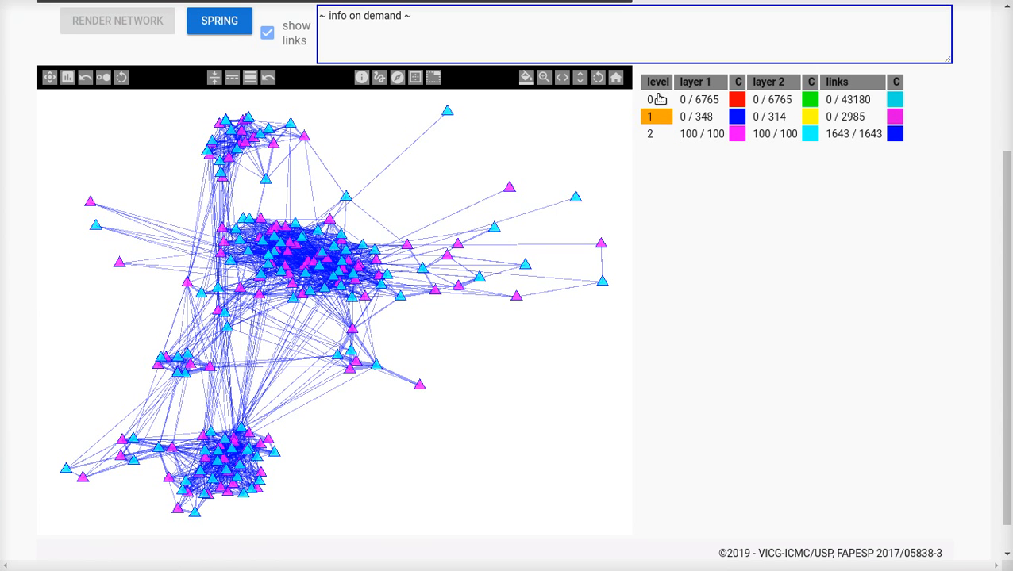
pyautogui.click(656, 99)
pyautogui.click(657, 136)
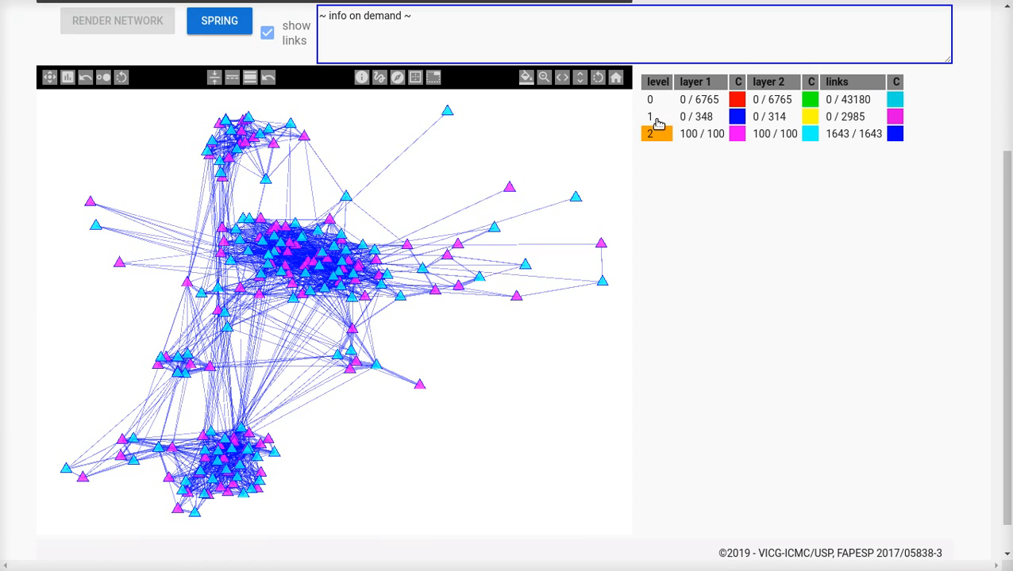
pyautogui.click(657, 118)
pyautogui.click(656, 99)
pyautogui.click(658, 118)
pyautogui.click(654, 134)
pyautogui.click(659, 118)
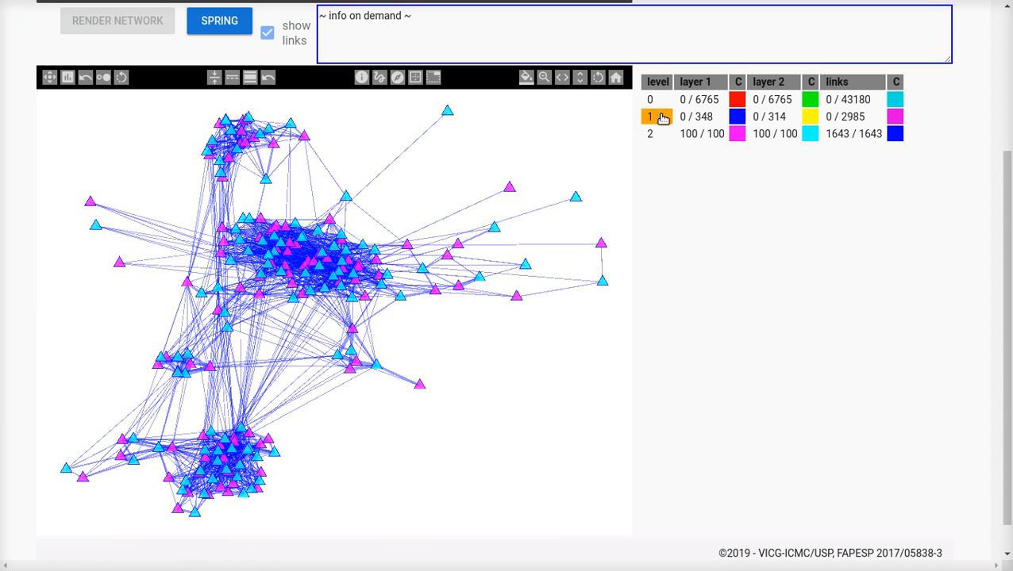
pyautogui.click(655, 100)
pyautogui.click(657, 135)
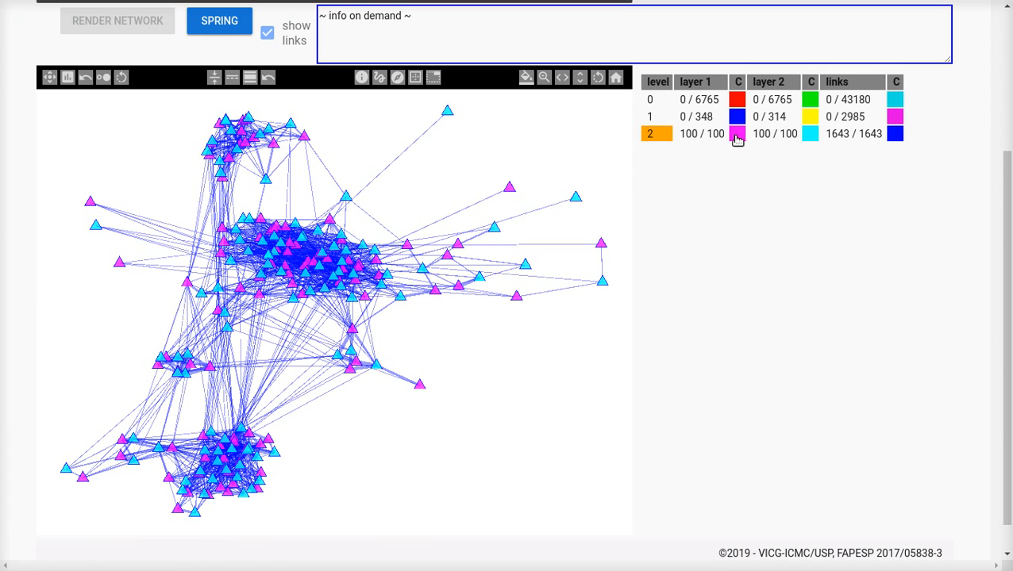
# Step: Examine the shown and total counts of layer 1 nodes, layer 2 nodes and links for each level
pyautogui.moveTo(679, 134); pyautogui.dragTo(797, 135)
pyautogui.click(690, 135)
pyautogui.moveTo(680, 133); pyautogui.dragTo(728, 180)
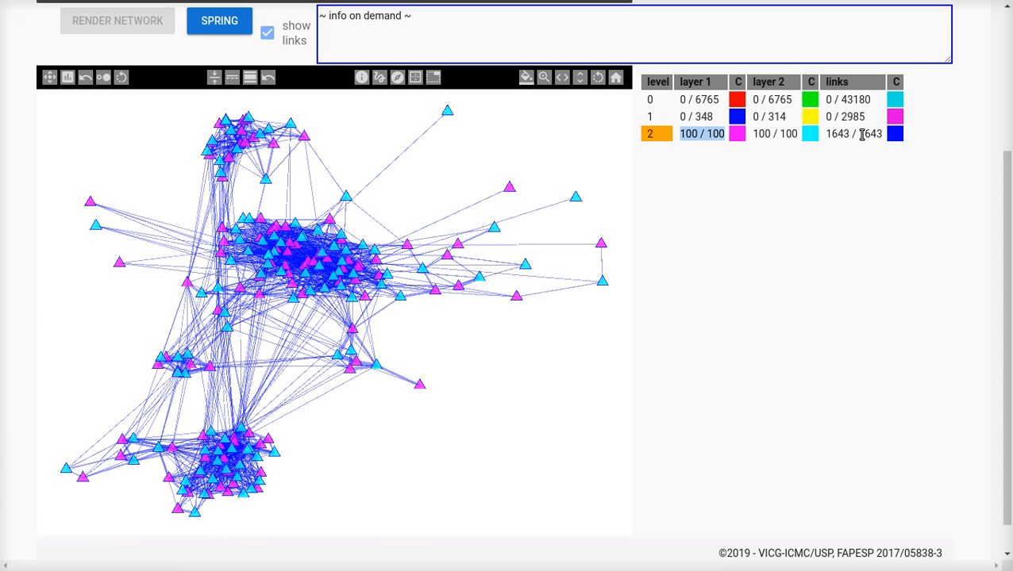
pyautogui.click(710, 134)
pyautogui.moveTo(723, 135); pyautogui.dragTo(707, 134)
pyautogui.moveTo(778, 134); pyautogui.dragTo(763, 134)
pyautogui.moveTo(681, 116)
pyautogui.mouseDown()
pyautogui.moveTo(781, 116)
pyautogui.moveTo(747, 100)
pyautogui.moveTo(681, 100)
pyautogui.mouseUp()
pyautogui.moveTo(826, 133)
pyautogui.mouseDown()
pyautogui.moveTo(870, 133)
pyautogui.moveTo(828, 116)
pyautogui.mouseUp()
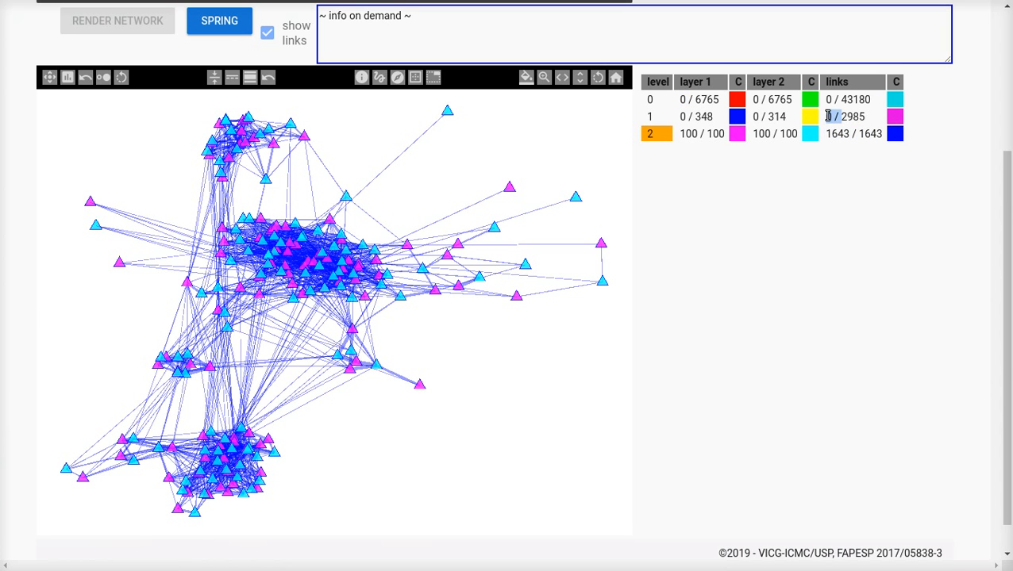
pyautogui.click(835, 101)
# Step: Recolour the level 2 nodes of layer 1 yellow and change their shape to hexagons
pyautogui.click(739, 136)
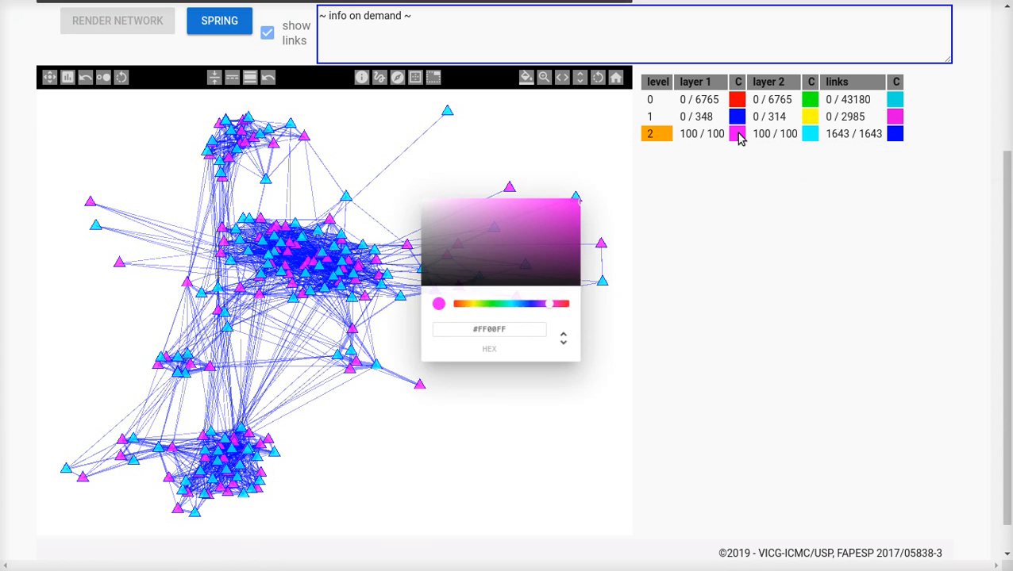
pyautogui.click(475, 308)
pyautogui.click(667, 298)
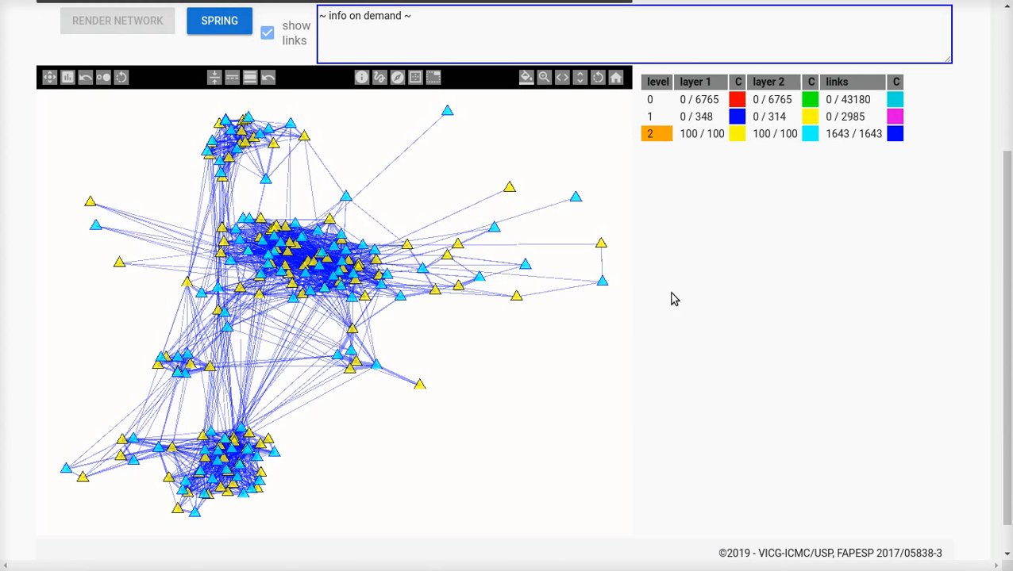
pyautogui.rightClick(735, 135)
pyautogui.rightClick(736, 135)
pyautogui.rightClick(736, 135)
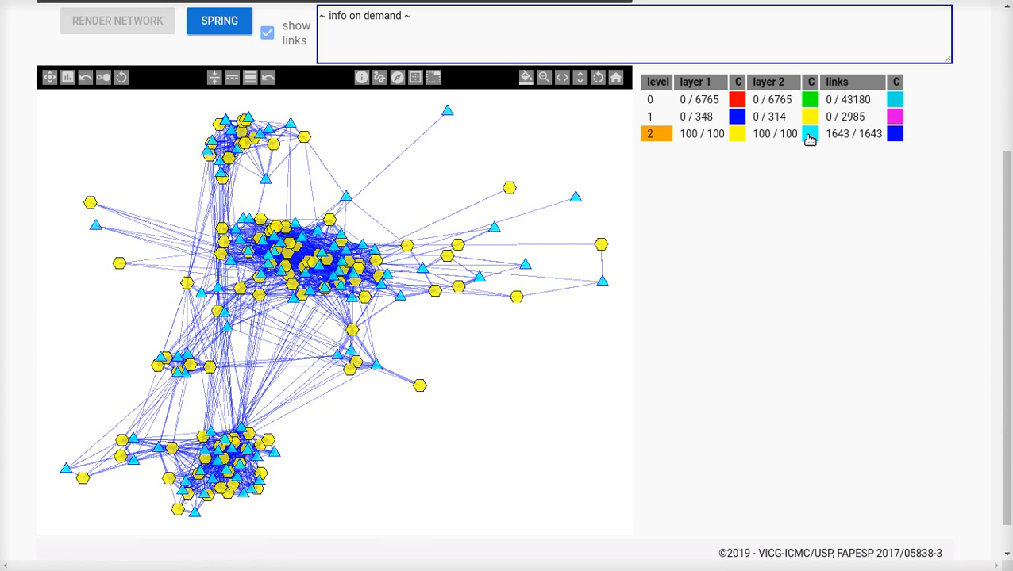
# Step: Recolour the level 2 nodes of layer 2 green (#4FC83A)
pyautogui.click(809, 137)
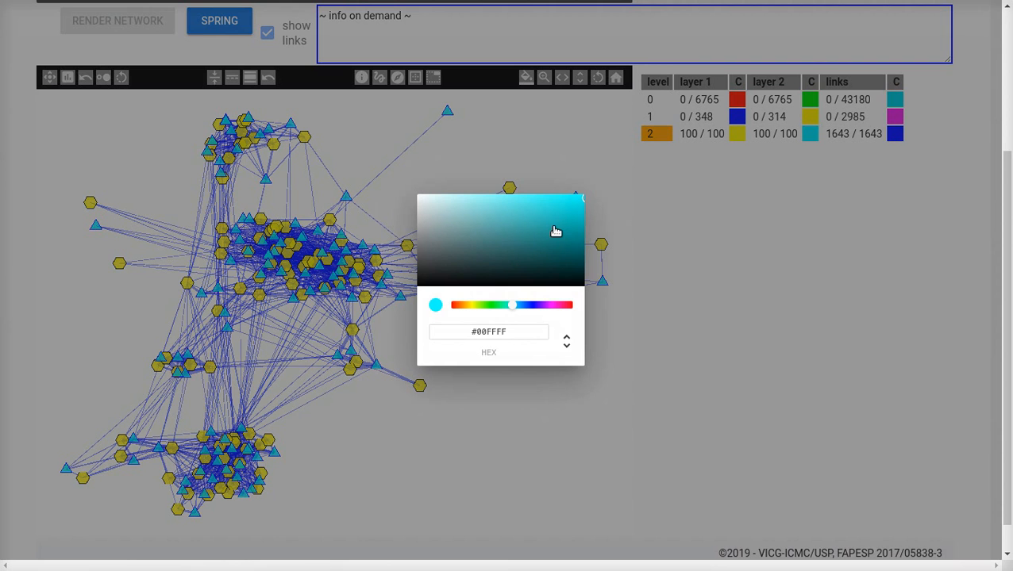
pyautogui.moveTo(559, 215); pyautogui.dragTo(538, 216)
pyautogui.click(490, 306)
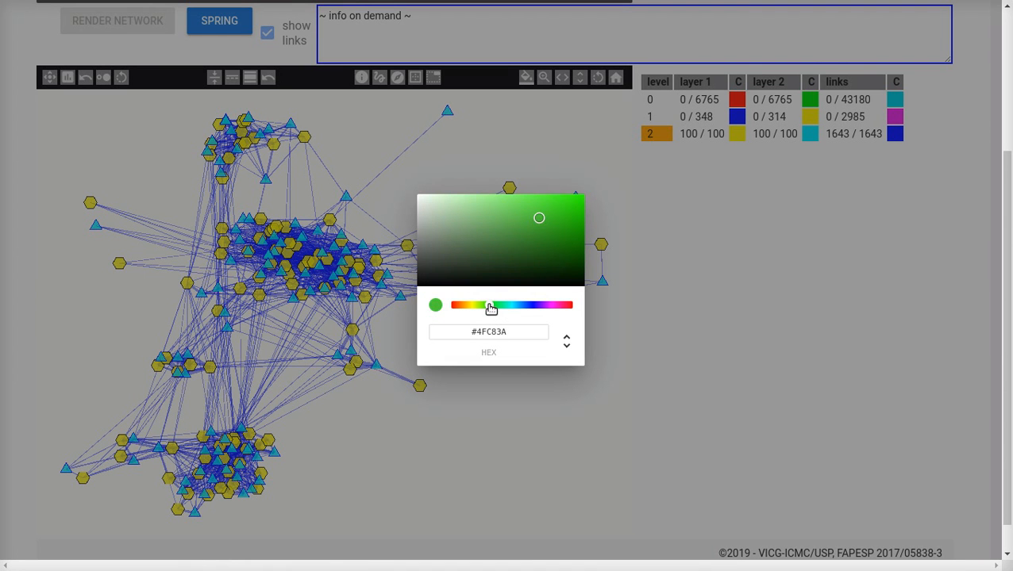
pyautogui.click(715, 202)
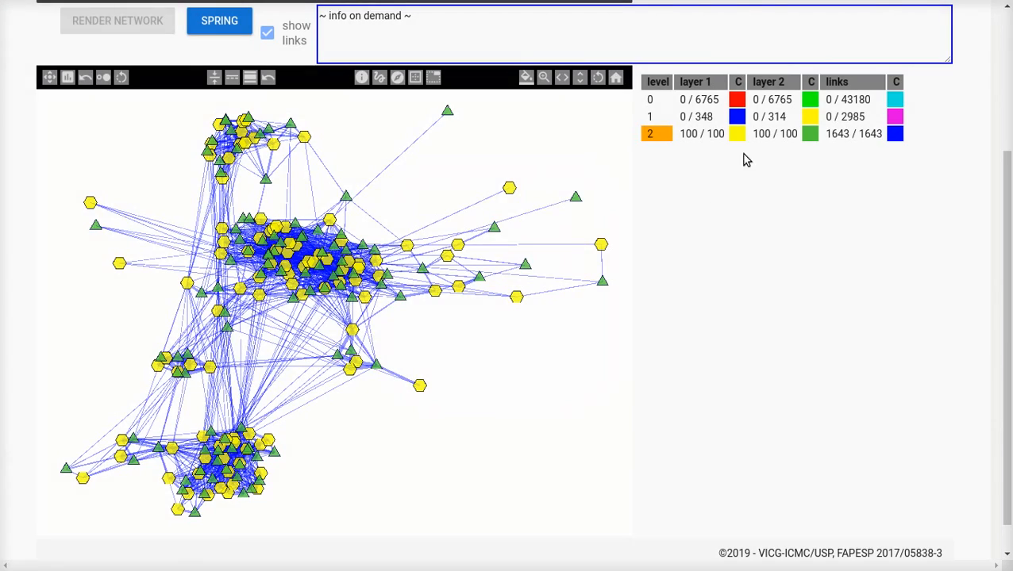
# Step: Cycle the level 2 nodes of layer 2 through the available shapes and back to triangles
pyautogui.click(806, 137)
pyautogui.rightClick(808, 136)
pyautogui.click(718, 192)
pyautogui.click(718, 191)
pyautogui.rightClick(810, 137)
pyautogui.rightClick(809, 137)
pyautogui.rightClick(810, 137)
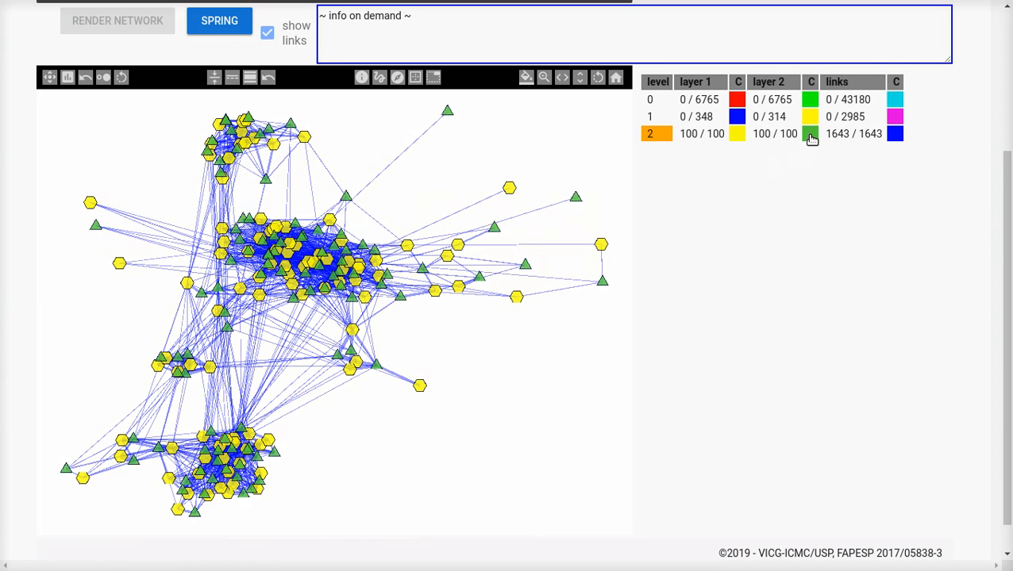
# Step: Hide and show the level 2 links several times, ending with the links shown
pyautogui.rightClick(894, 137)
pyautogui.rightClick(894, 137)
pyautogui.rightClick(894, 137)
pyautogui.rightClick(894, 137)
pyautogui.rightClick(894, 136)
pyautogui.rightClick(894, 137)
pyautogui.rightClick(894, 136)
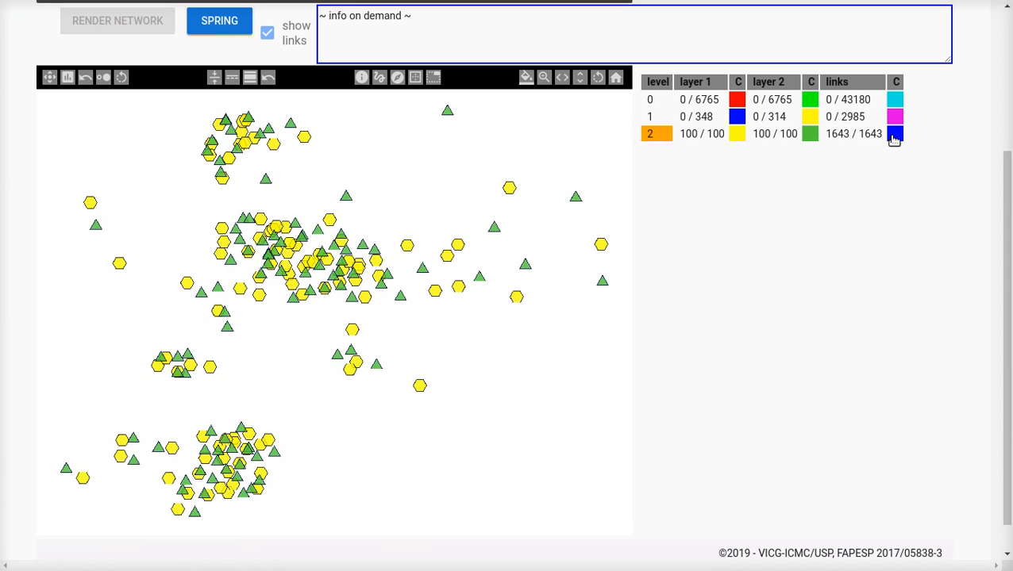
pyautogui.rightClick(893, 136)
# Step: Recolour the level 2 links red (#FF0000)
pyautogui.click(893, 137)
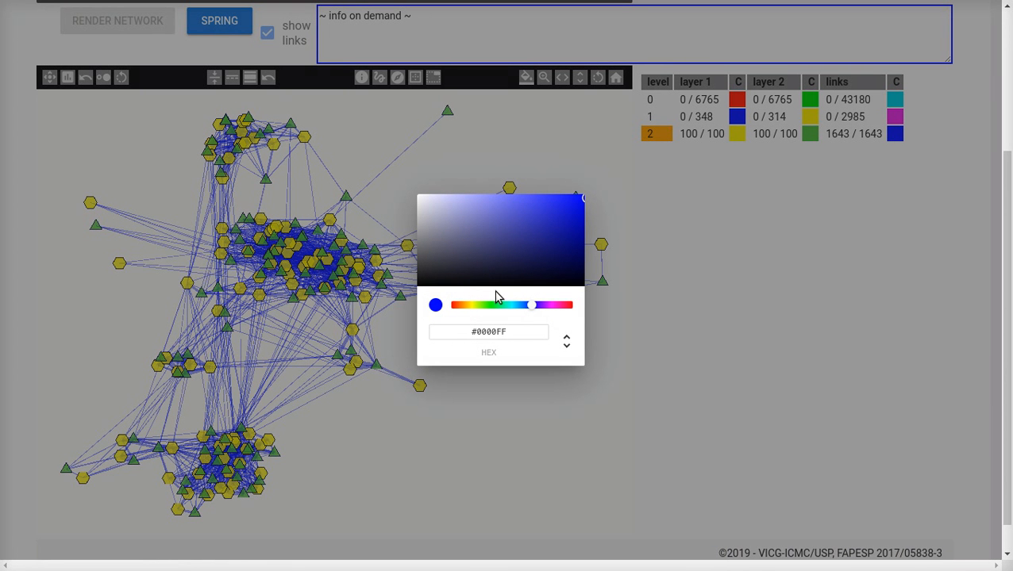
pyautogui.moveTo(475, 307); pyautogui.dragTo(454, 306)
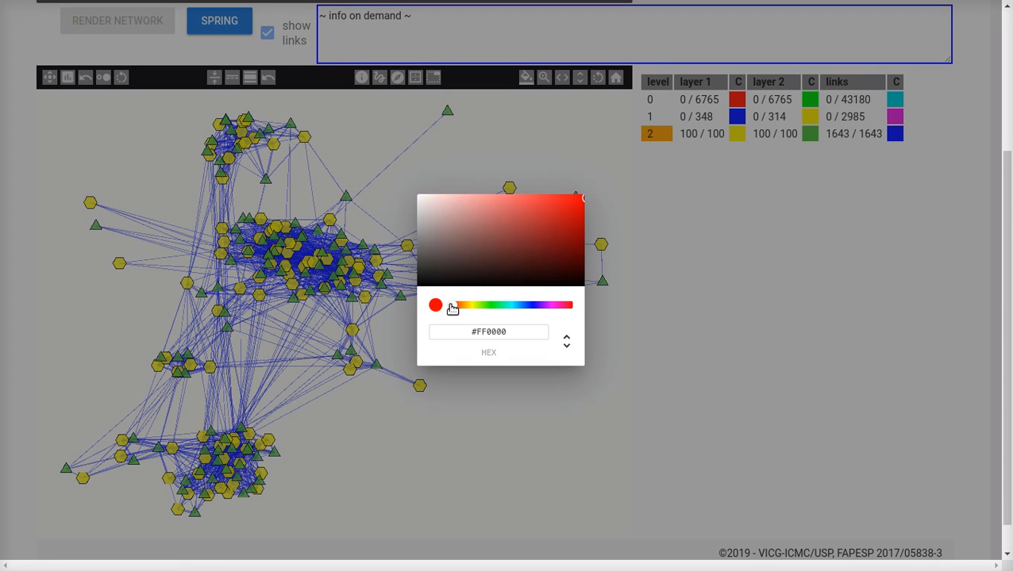
pyautogui.click(784, 273)
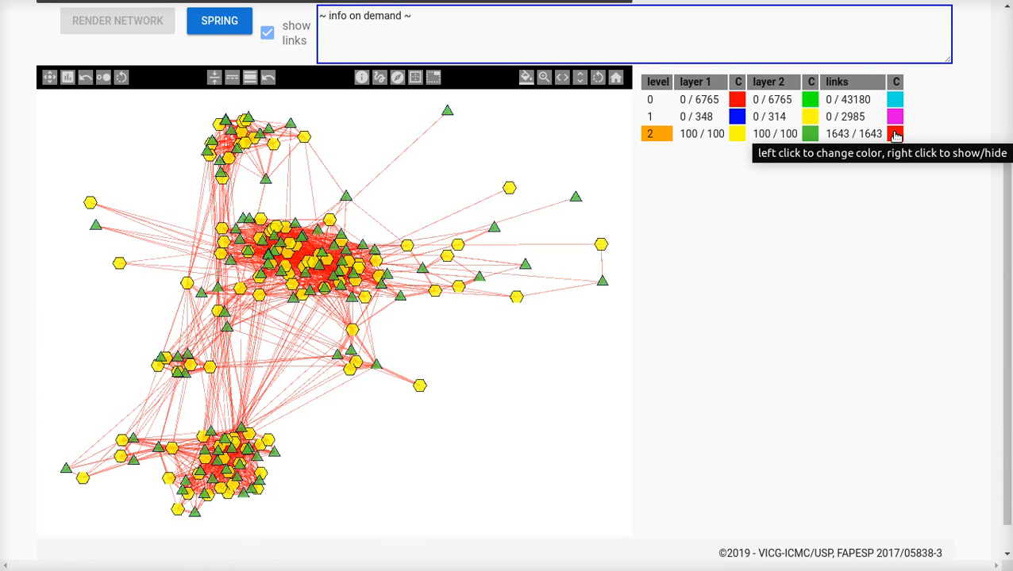
# Step: Hide and show the red level 2 links, and toggle the overall show links option off and on
pyautogui.rightClick(895, 135)
pyautogui.rightClick(895, 135)
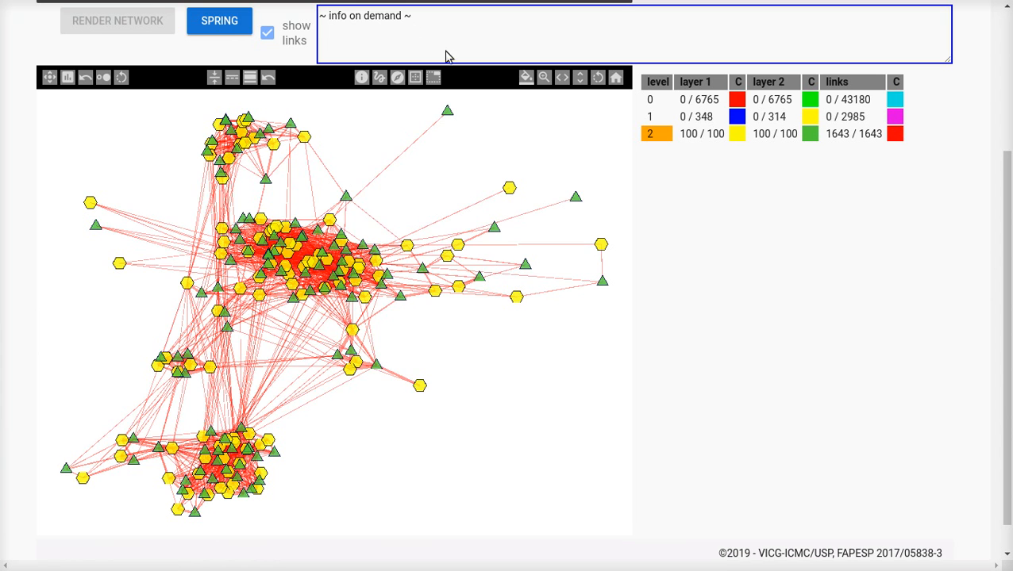
pyautogui.click(293, 39)
pyautogui.click(294, 39)
# Step: Emphasize node size by degree and by number of predecessors, resetting the node proportionality after each
pyautogui.doubleClick(49, 78)
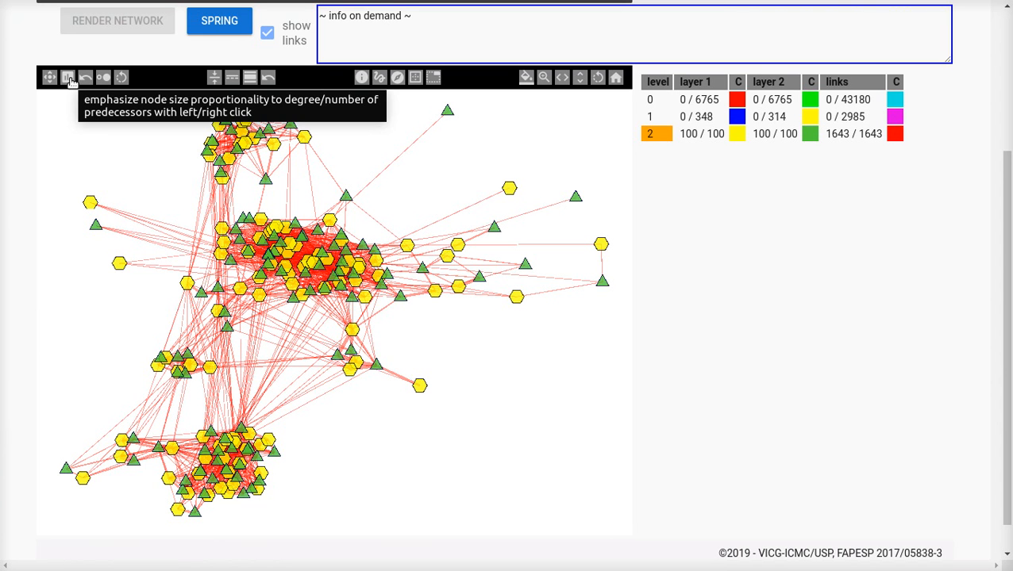
pyautogui.click(69, 81)
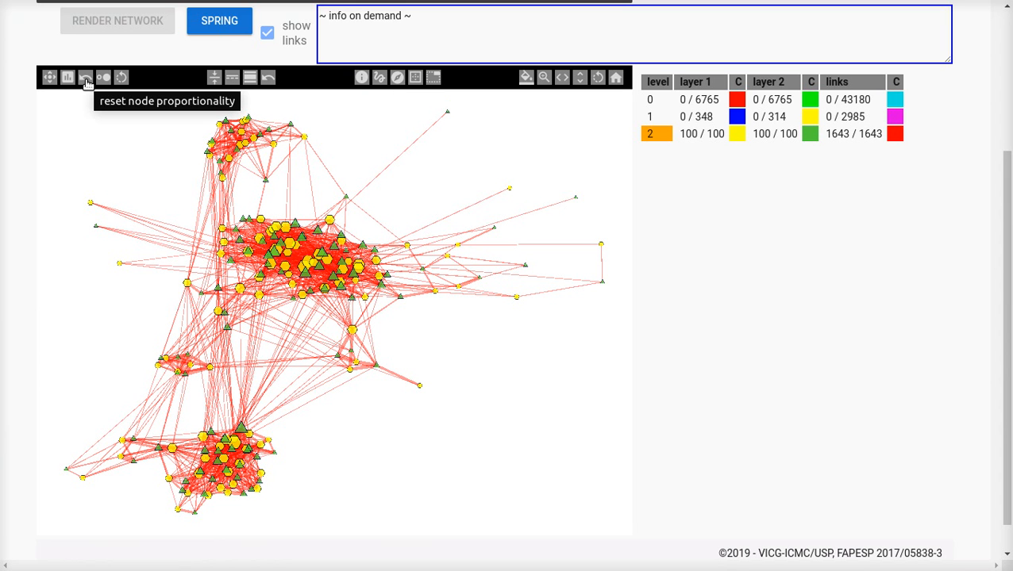
pyautogui.click(86, 80)
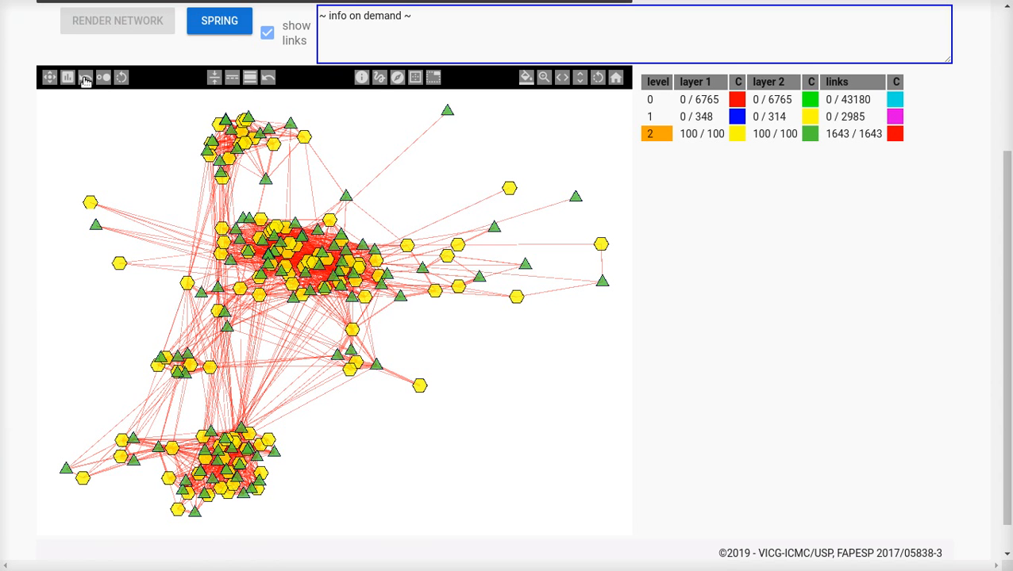
pyautogui.click(68, 80)
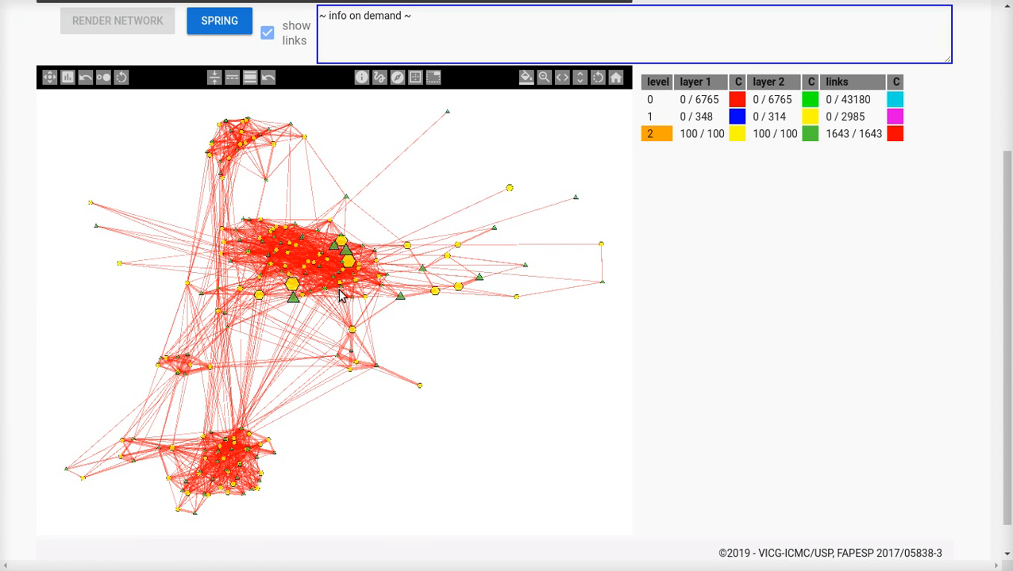
pyautogui.click(86, 79)
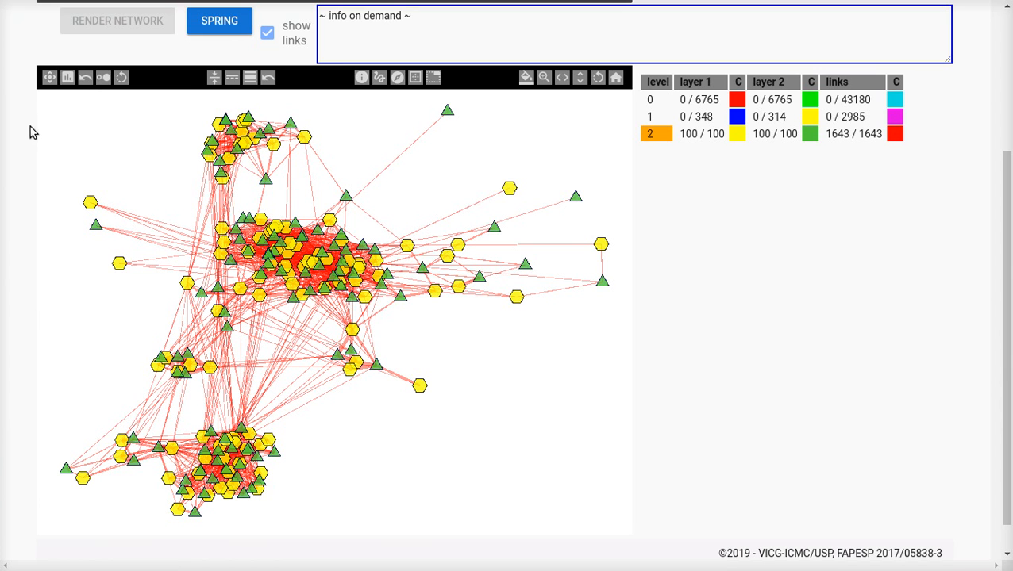
# Step: Adjust the node transparency up and back down, and rotate the nodes counterclockwise
pyautogui.click(102, 81)
pyautogui.click(102, 81)
pyautogui.rightClick(103, 81)
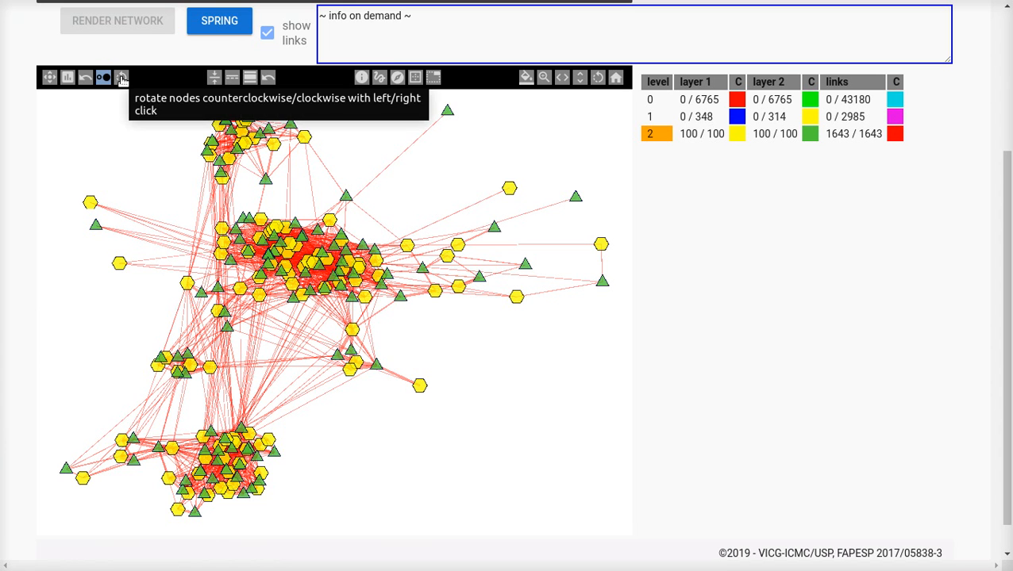
pyautogui.click(121, 77)
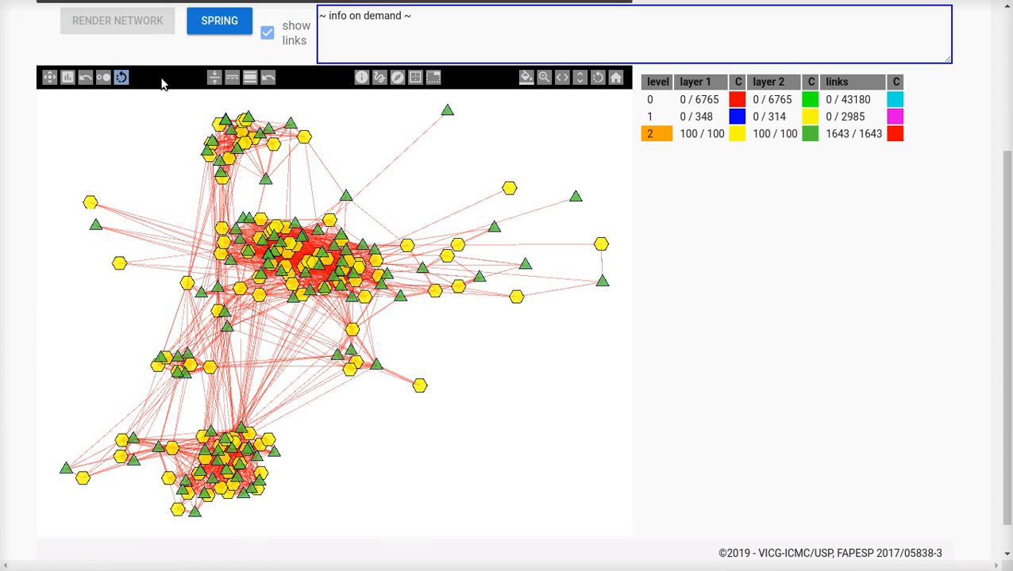
# Step: Increase the link width several times, decrease it again, and finish by widening the links one increment
pyautogui.click(215, 79)
pyautogui.click(215, 80)
pyautogui.click(215, 80)
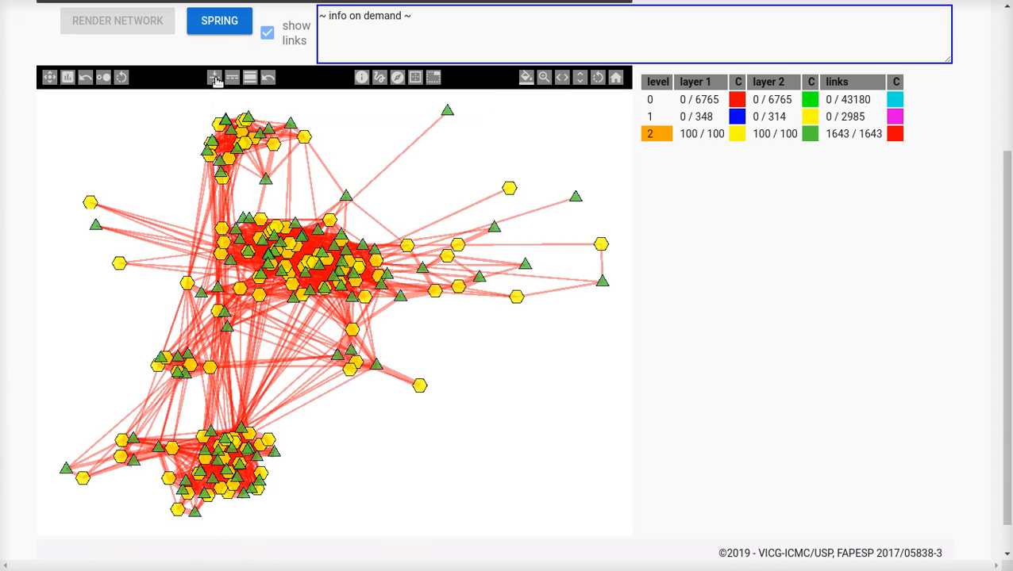
pyautogui.rightClick(215, 80)
pyautogui.rightClick(215, 79)
pyautogui.rightClick(216, 80)
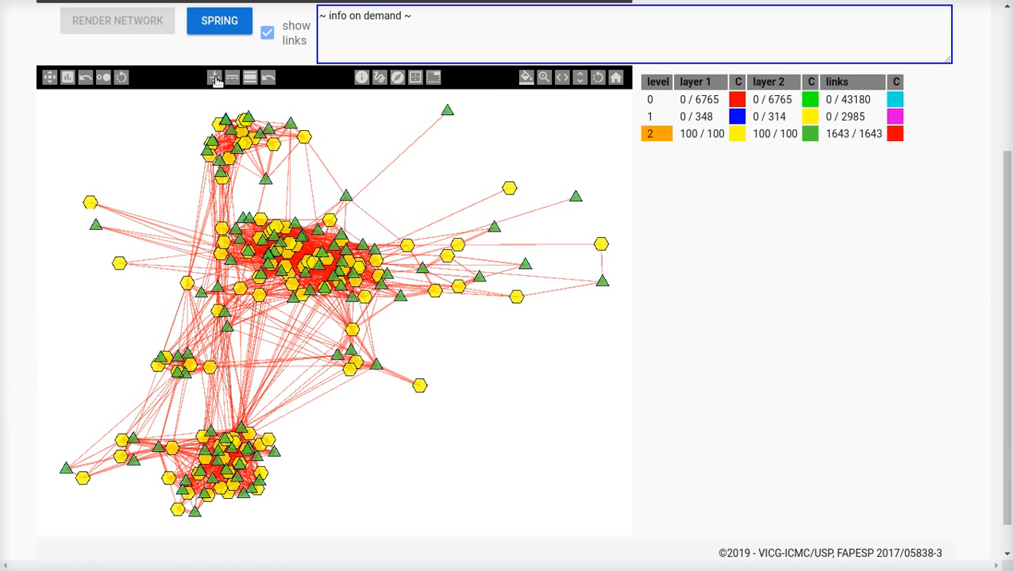
pyautogui.click(216, 80)
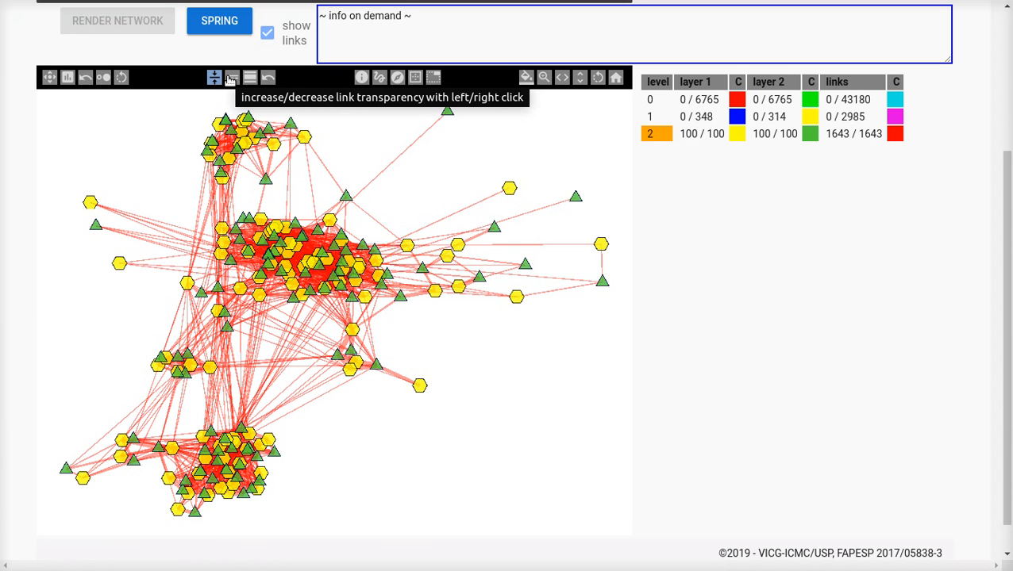
# Step: Increase the link transparency by two increments and decrease it by the same amount
pyautogui.click(230, 80)
pyautogui.click(231, 80)
pyautogui.click(230, 79)
pyautogui.rightClick(230, 79)
pyautogui.rightClick(230, 80)
pyautogui.rightClick(230, 79)
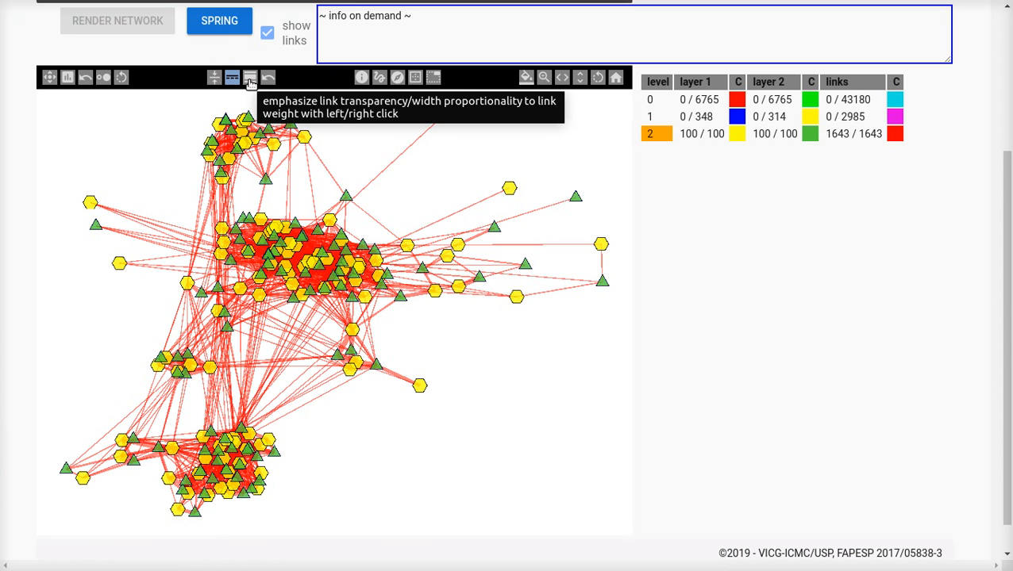
# Step: Emphasize link transparency in proportion to link weight, readjusting the transparency between two tries, and reset the link proportionality
pyautogui.click(250, 79)
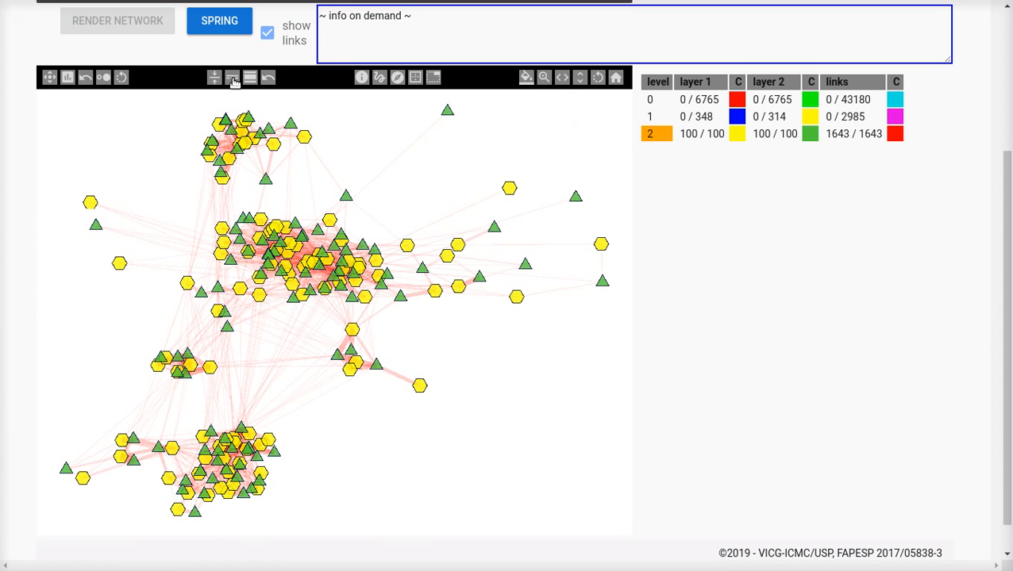
pyautogui.click(230, 81)
pyautogui.click(230, 81)
pyautogui.rightClick(230, 81)
pyautogui.rightClick(230, 81)
pyautogui.rightClick(230, 81)
pyautogui.rightClick(230, 81)
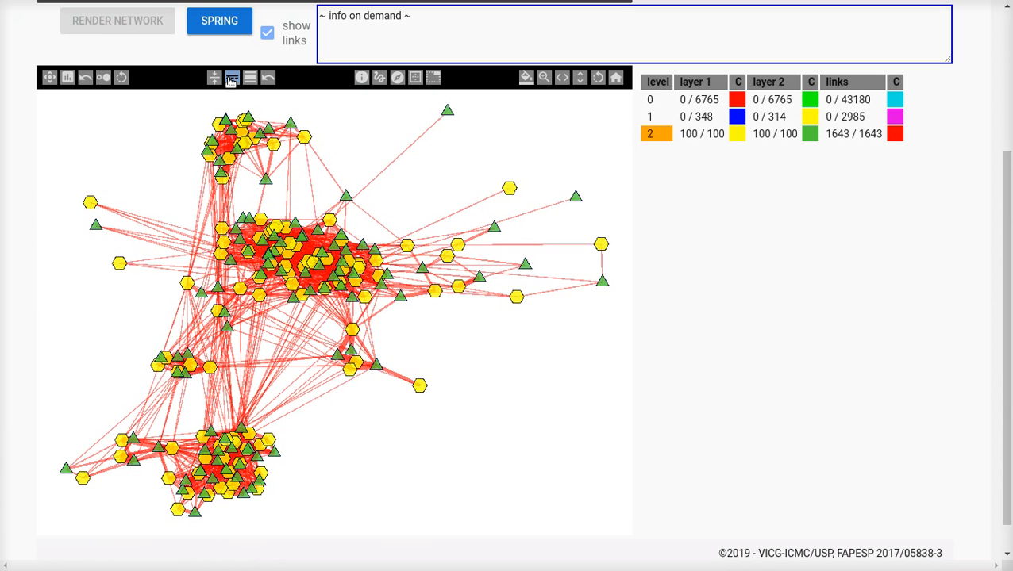
pyautogui.rightClick(230, 80)
pyautogui.rightClick(230, 81)
pyautogui.click(250, 79)
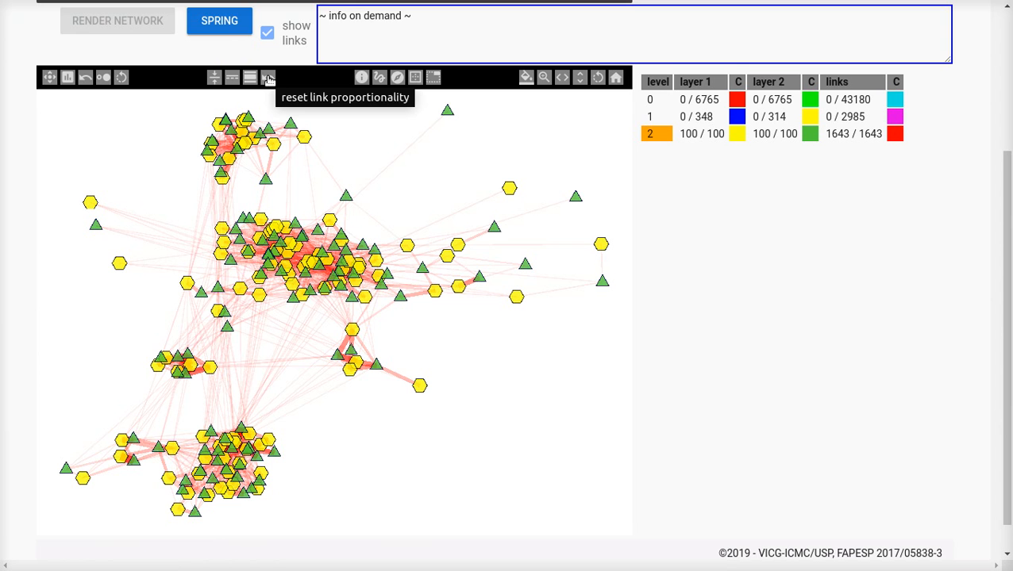
pyautogui.click(268, 80)
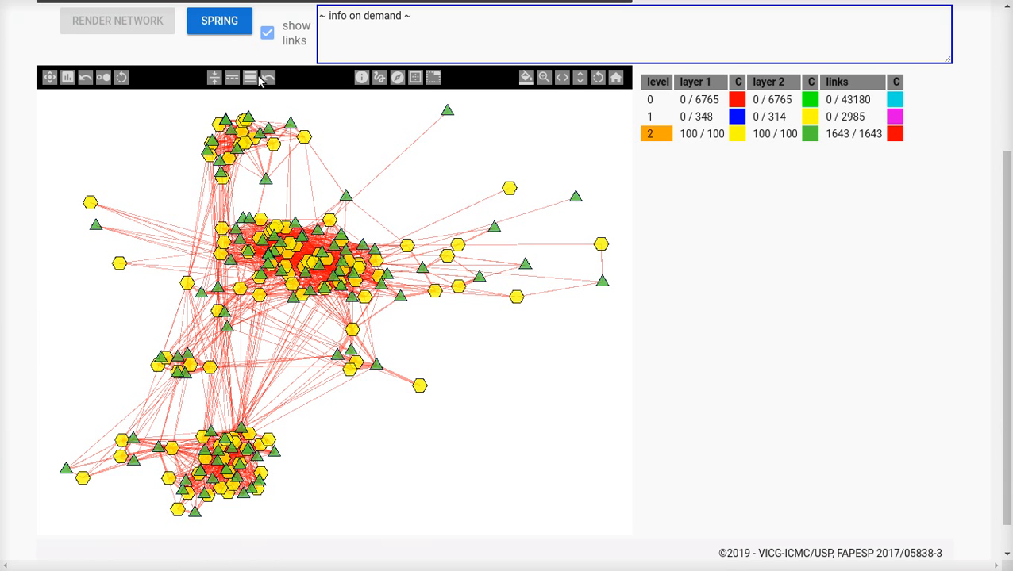
# Step: Emphasize link width in proportion to link weight and increase the overall link width
pyautogui.click(250, 79)
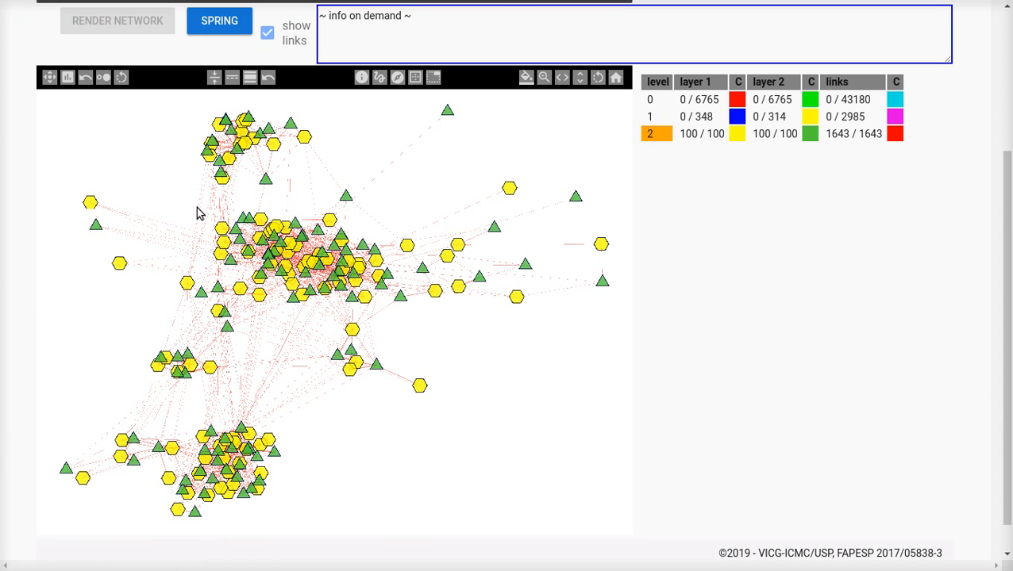
pyautogui.click(215, 77)
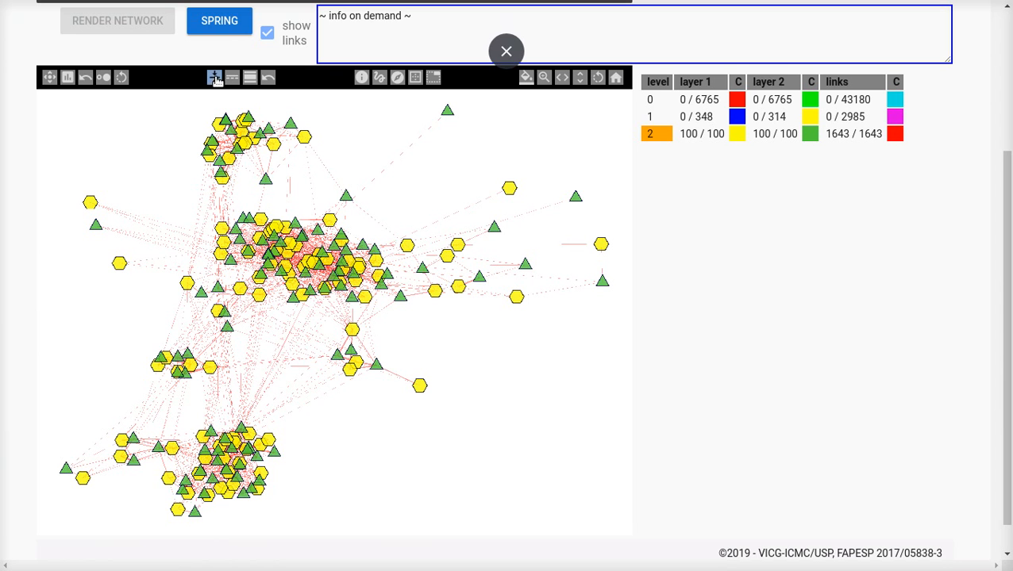
pyautogui.click(216, 80)
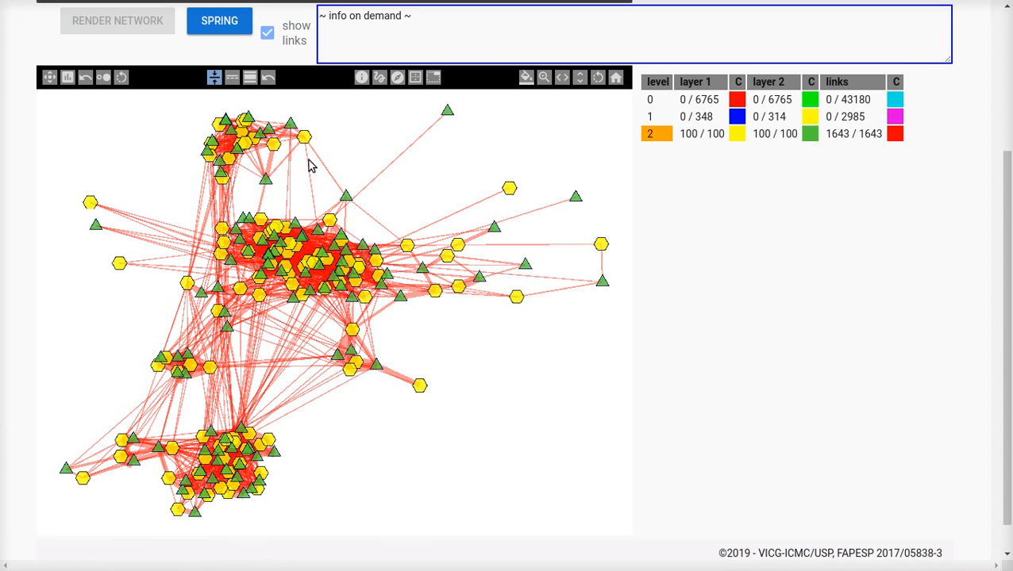
pyautogui.click(770, 355)
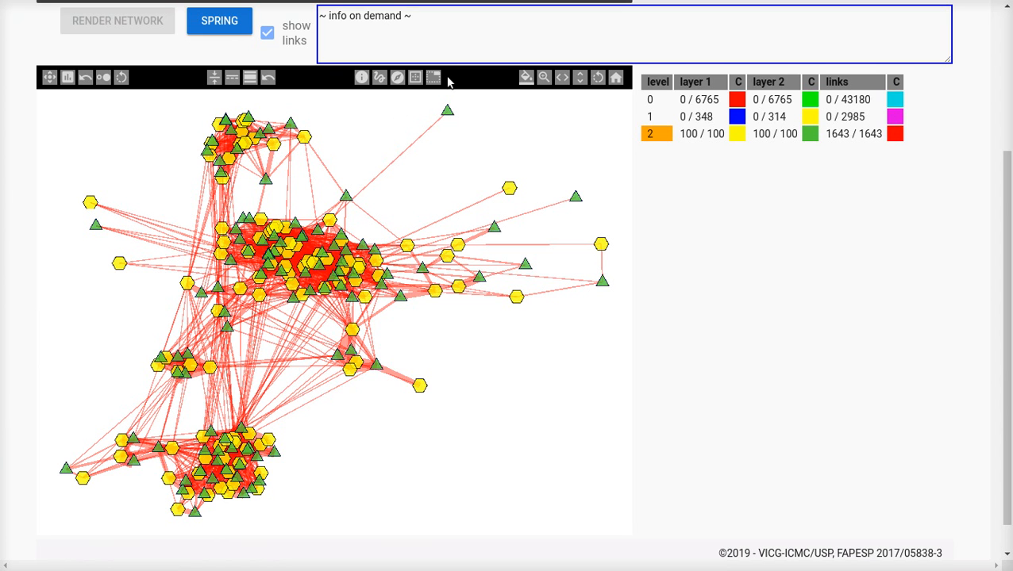
# Step: Choose a dark brownish-grey background color for the network canvas
pyautogui.click(527, 78)
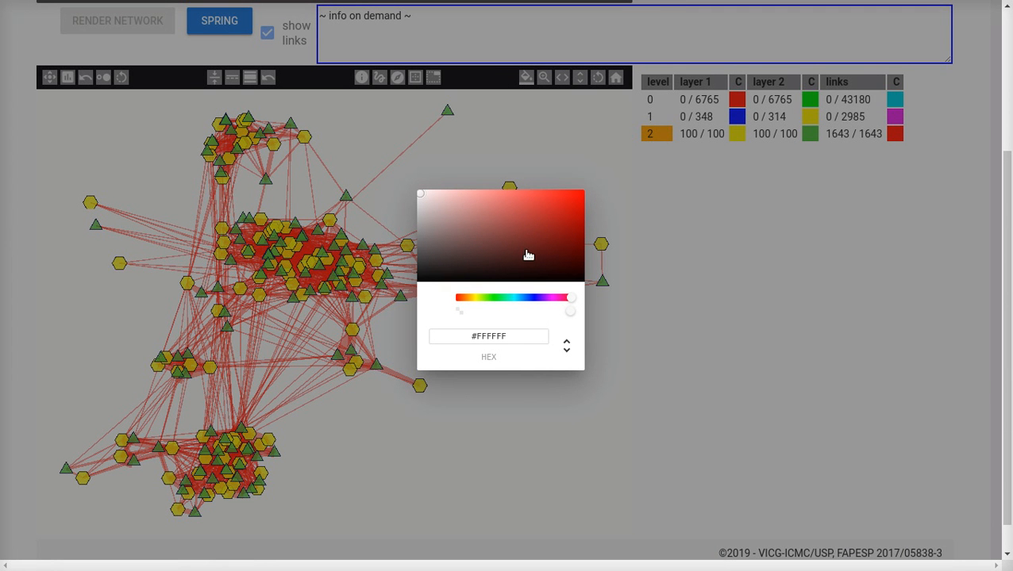
pyautogui.moveTo(454, 265); pyautogui.dragTo(444, 263)
pyautogui.click(727, 294)
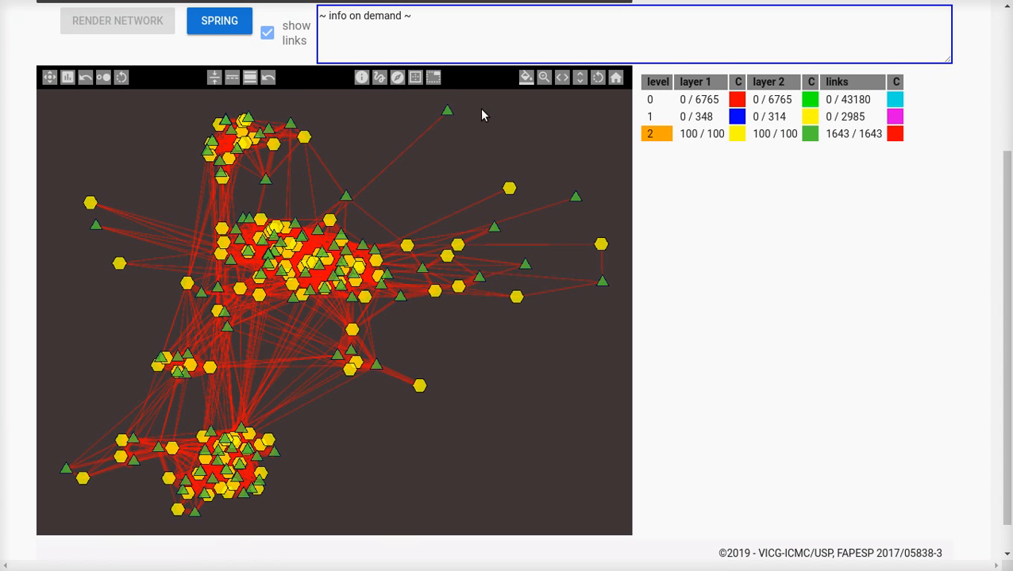
# Step: Randomize the canvas background color repeatedly, ending on green
pyautogui.rightClick(526, 77)
pyautogui.rightClick(526, 78)
pyautogui.rightClick(526, 78)
pyautogui.rightClick(527, 79)
pyautogui.rightClick(527, 79)
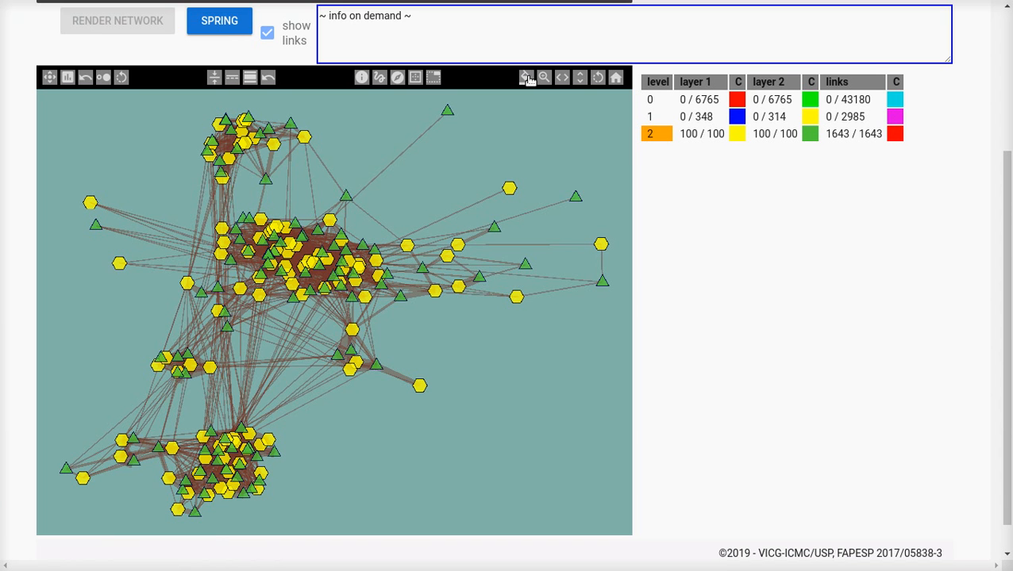
pyautogui.rightClick(527, 79)
pyautogui.rightClick(527, 78)
pyautogui.rightClick(527, 79)
pyautogui.rightClick(527, 78)
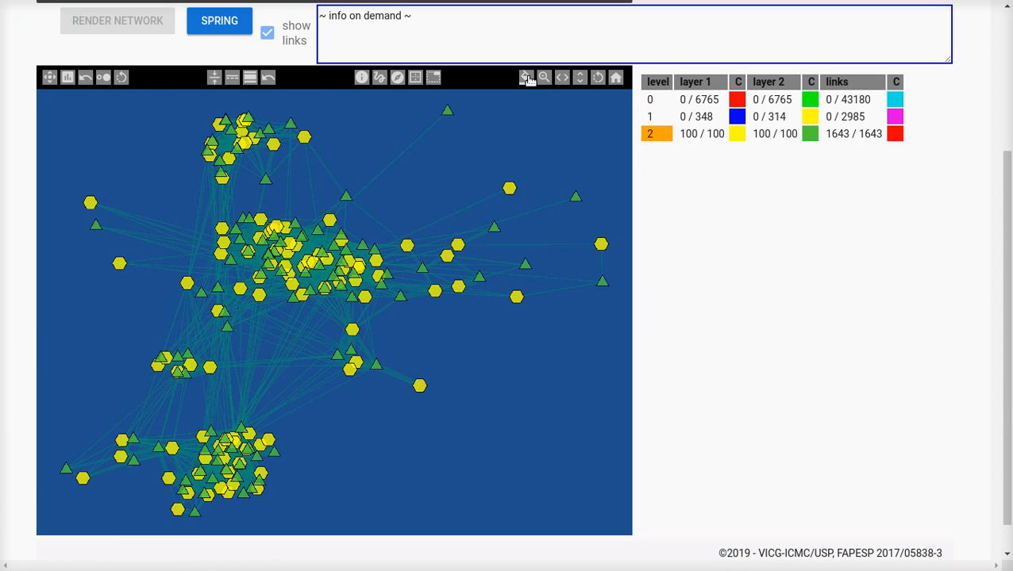
pyautogui.rightClick(527, 79)
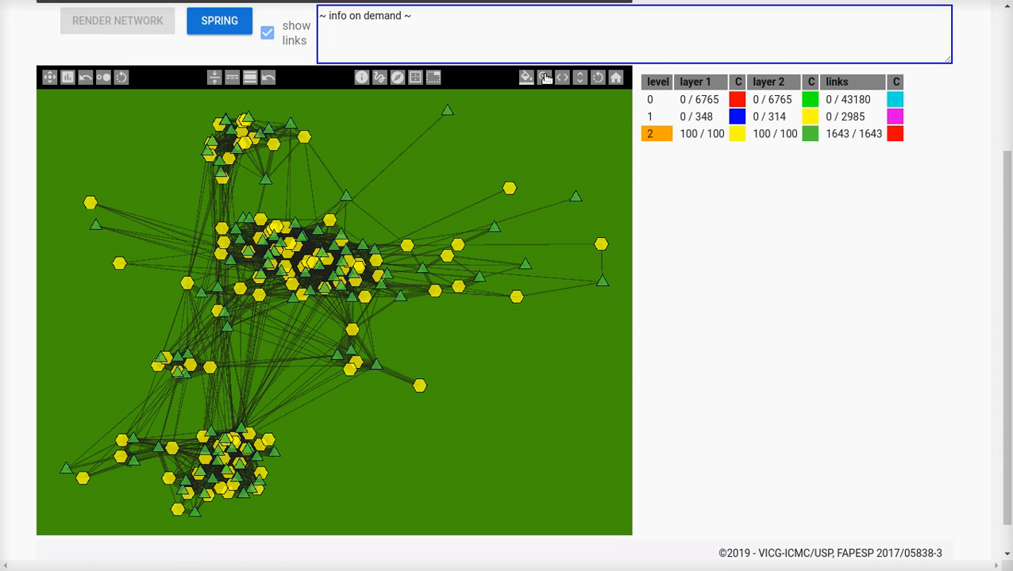
# Step: Zoom in on the network canvas and zoom back out until the whole network appears smaller
pyautogui.click(545, 79)
pyautogui.tripleClick(545, 78)
pyautogui.rightClick(545, 79)
pyautogui.rightClick(544, 78)
pyautogui.rightClick(545, 79)
pyautogui.rightClick(545, 78)
pyautogui.rightClick(544, 78)
pyautogui.rightClick(544, 79)
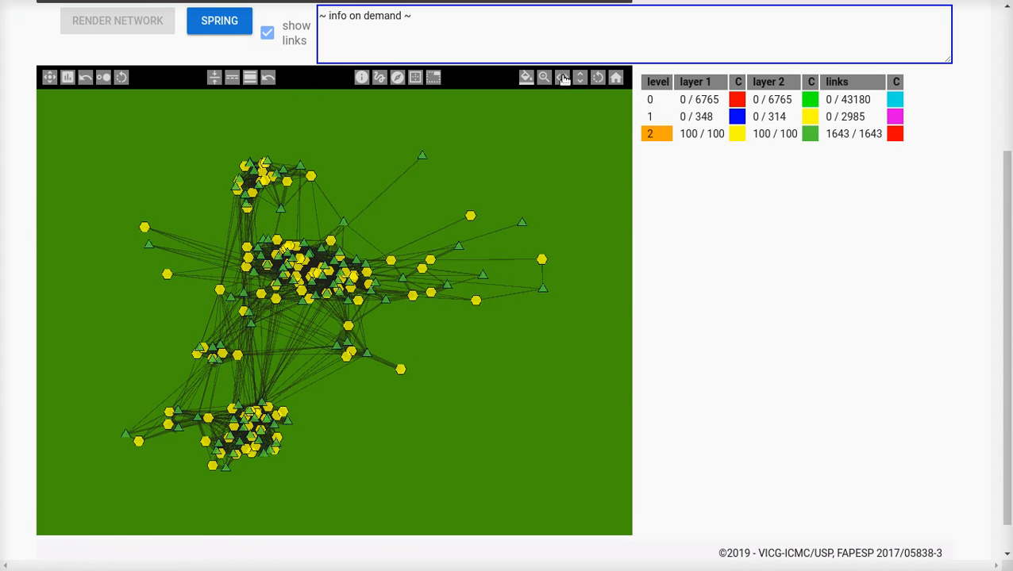
# Step: Pan the canvas horizontally in both directions, and pan it vertically up and down
pyautogui.tripleClick(563, 79)
pyautogui.click(564, 79)
pyautogui.rightClick(563, 79)
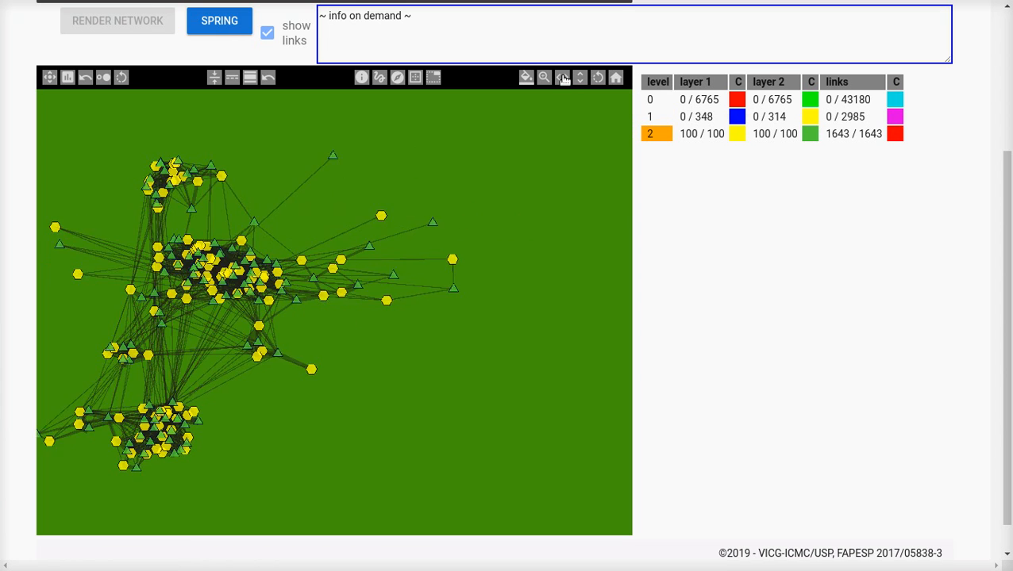
pyautogui.rightClick(564, 79)
pyautogui.rightClick(563, 79)
pyautogui.rightClick(563, 79)
pyautogui.rightClick(563, 79)
pyautogui.rightClick(563, 78)
pyautogui.click(580, 80)
pyautogui.click(579, 80)
pyautogui.click(579, 80)
pyautogui.click(580, 80)
pyautogui.click(580, 80)
pyautogui.rightClick(579, 80)
pyautogui.rightClick(579, 80)
pyautogui.rightClick(579, 80)
pyautogui.rightClick(579, 80)
pyautogui.rightClick(580, 80)
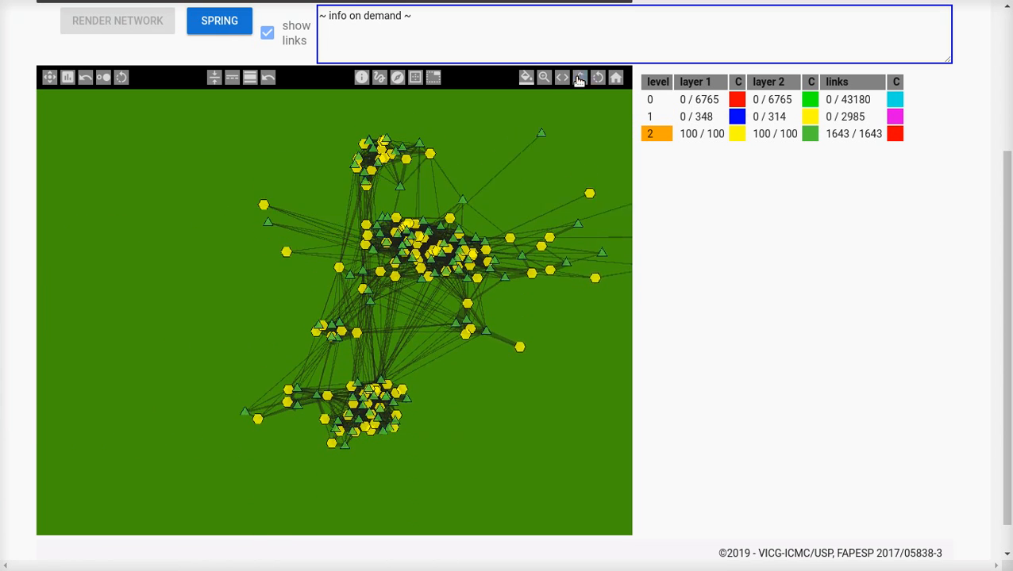
pyautogui.click(580, 80)
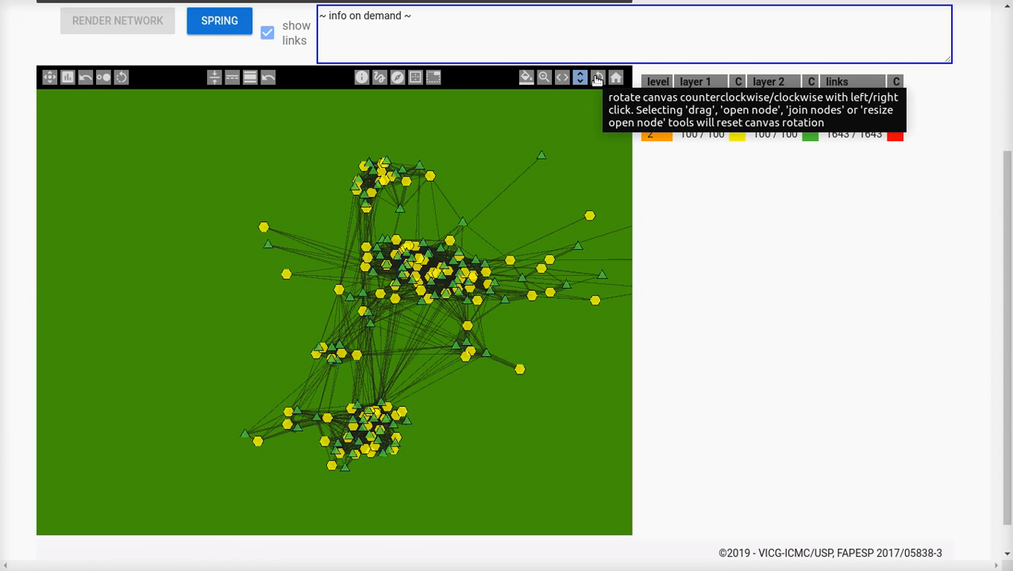
# Step: Rotate the canvas counterclockwise and clockwise, ending with the network turned slightly clockwise
pyautogui.click(597, 80)
pyautogui.click(596, 80)
pyautogui.click(596, 81)
pyautogui.rightClick(597, 80)
pyautogui.rightClick(597, 80)
pyautogui.rightClick(597, 80)
pyautogui.rightClick(597, 80)
pyautogui.click(597, 80)
pyautogui.rightClick(596, 80)
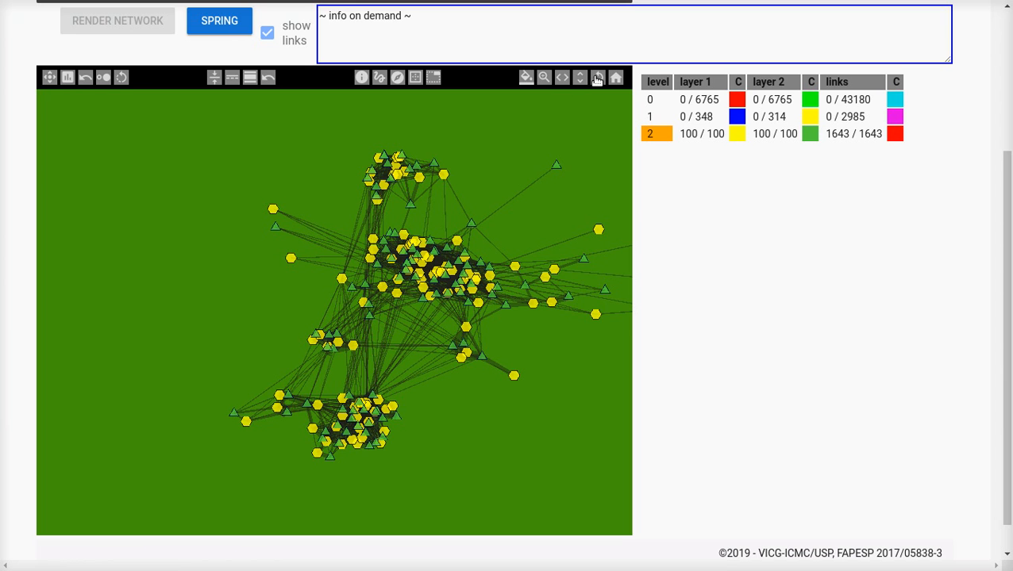
pyautogui.rightClick(597, 80)
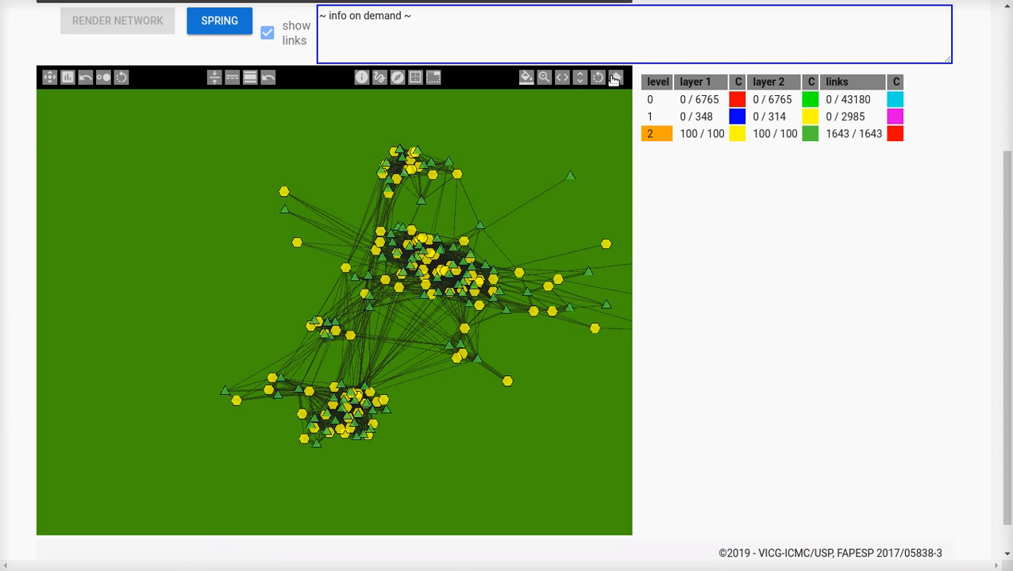
# Step: Pan the rotated network horizontally and restore the canvas to its home zoom and position
pyautogui.click(561, 79)
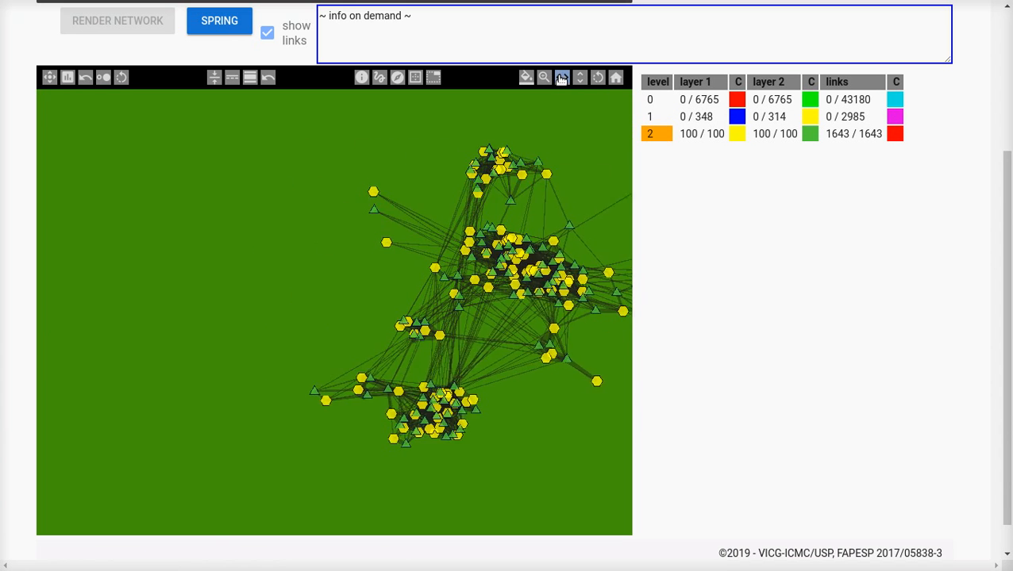
pyautogui.click(615, 80)
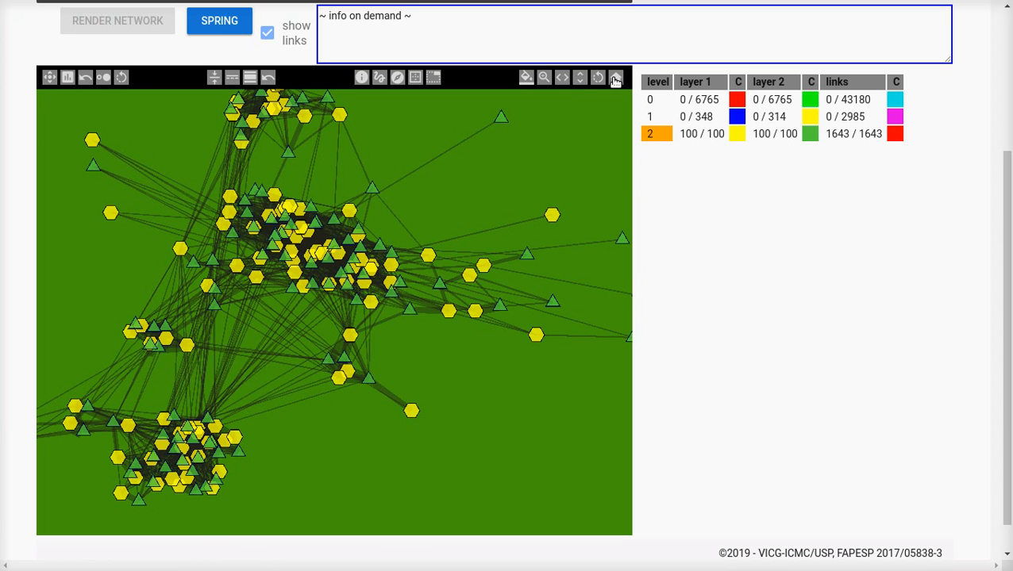
pyautogui.click(615, 80)
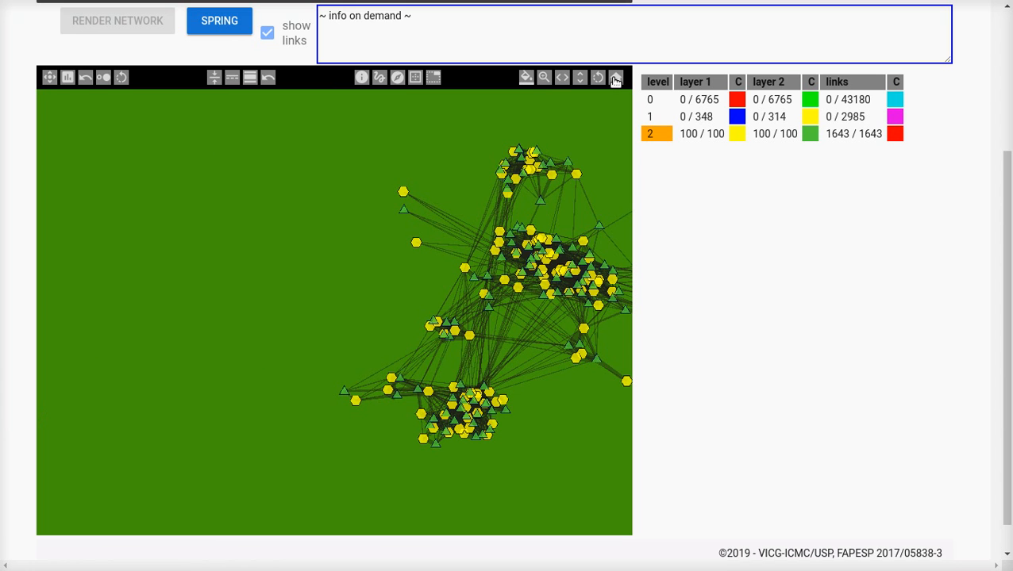
pyautogui.click(615, 80)
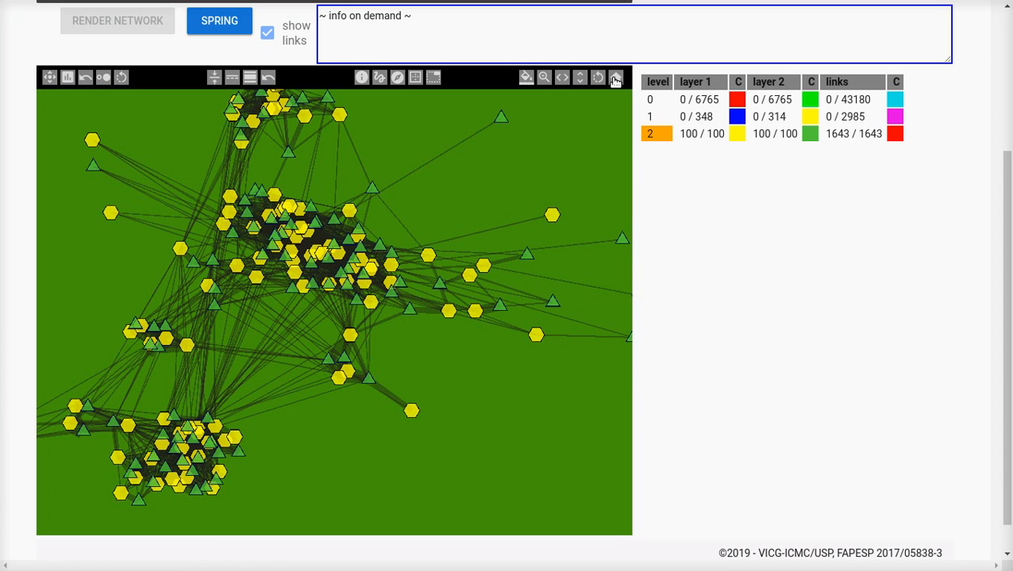
# Step: Zoom out, shift the canvas horizontally, and zoom in closely on the network's sparse outer nodes
pyautogui.rightClick(542, 80)
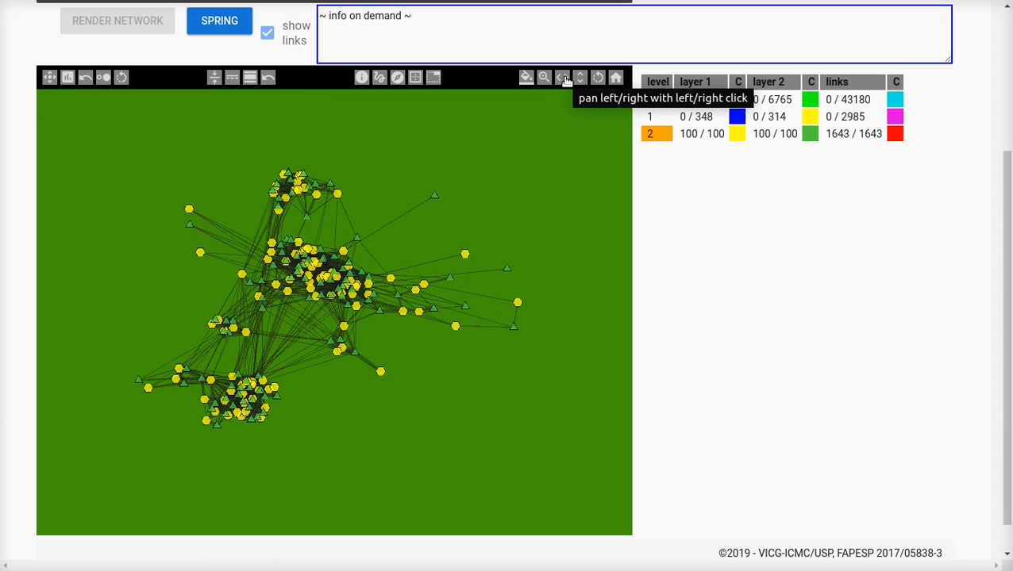
pyautogui.click(566, 80)
pyautogui.click(545, 80)
pyautogui.click(545, 79)
pyautogui.click(545, 79)
pyautogui.click(545, 80)
pyautogui.click(544, 79)
pyautogui.click(544, 79)
pyautogui.click(545, 79)
pyautogui.click(544, 79)
pyautogui.click(545, 79)
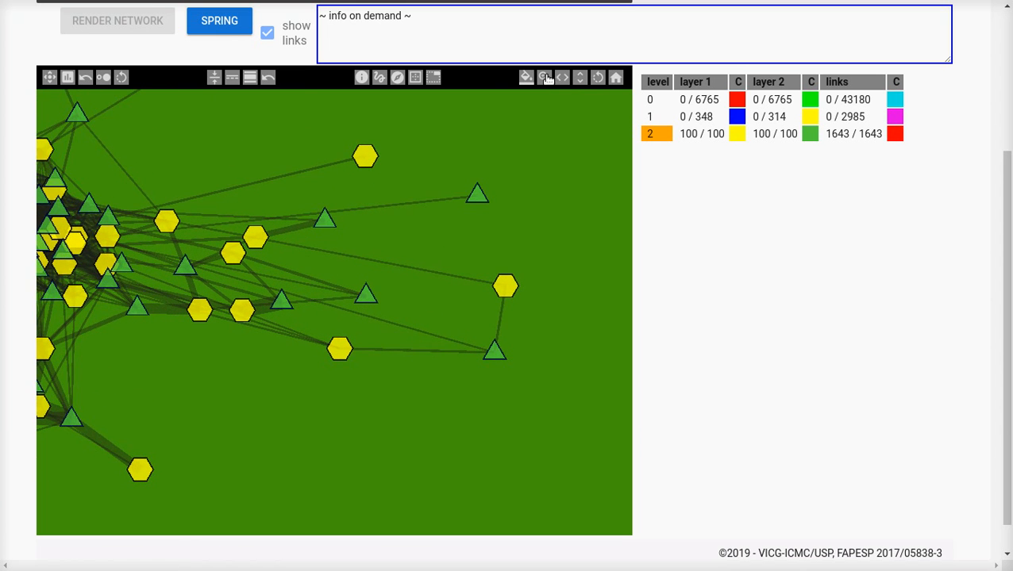
# Step: Pan the enlarged network horizontally and vertically, and return the canvas to its home view
pyautogui.click(562, 80)
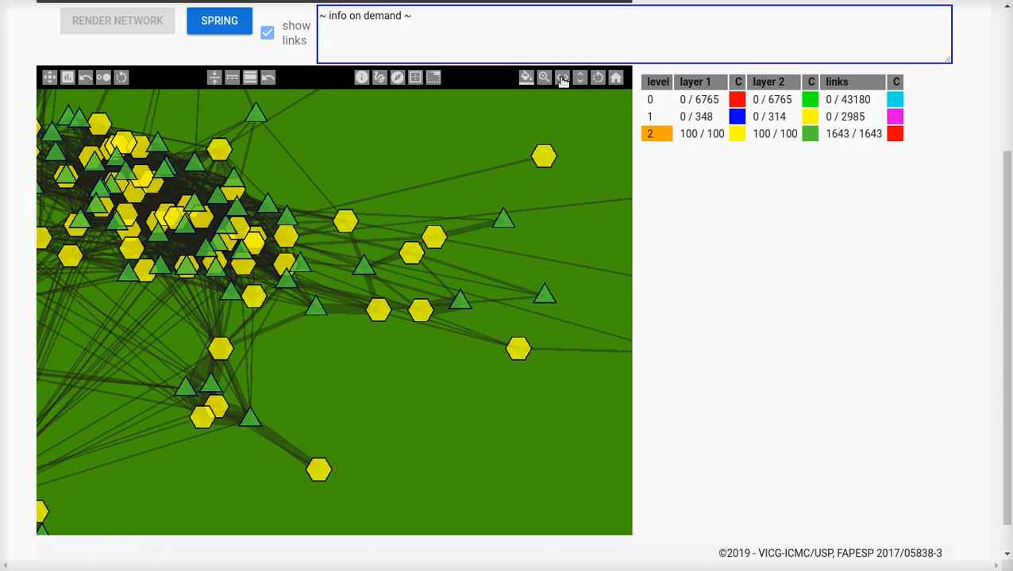
pyautogui.click(580, 79)
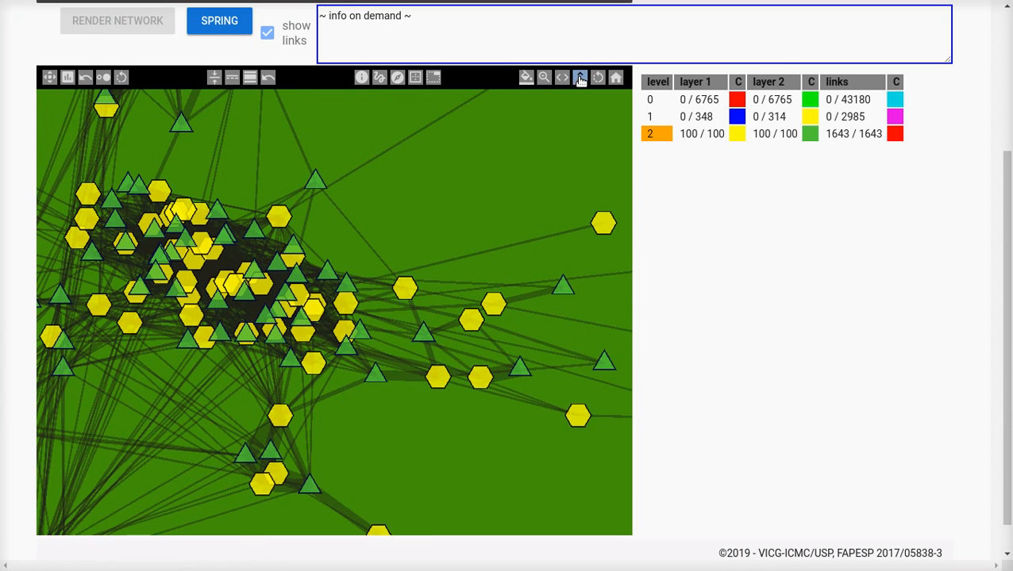
pyautogui.click(580, 80)
pyautogui.click(580, 80)
pyautogui.click(580, 80)
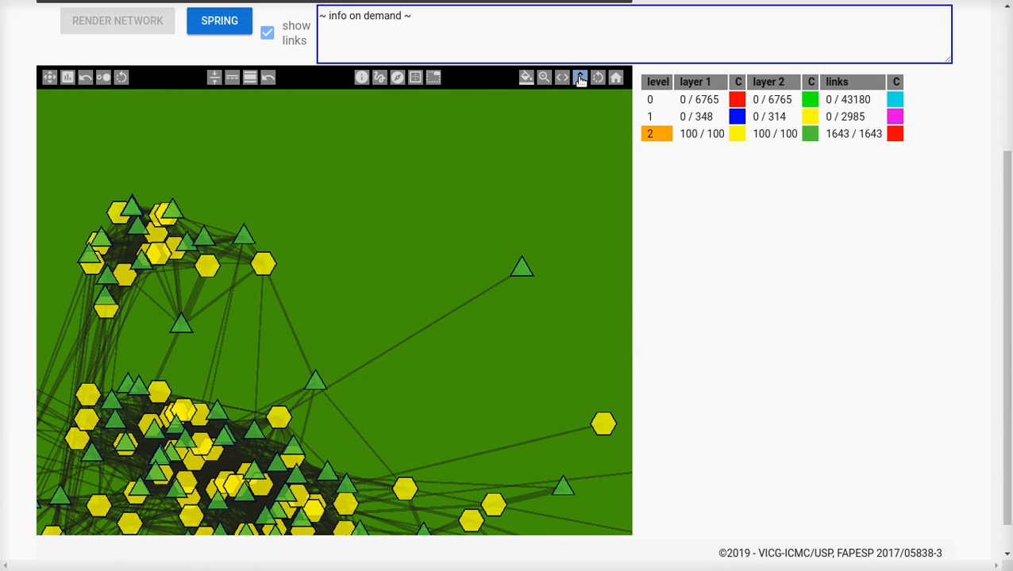
pyautogui.click(616, 79)
pyautogui.click(616, 80)
pyautogui.click(616, 80)
pyautogui.click(614, 80)
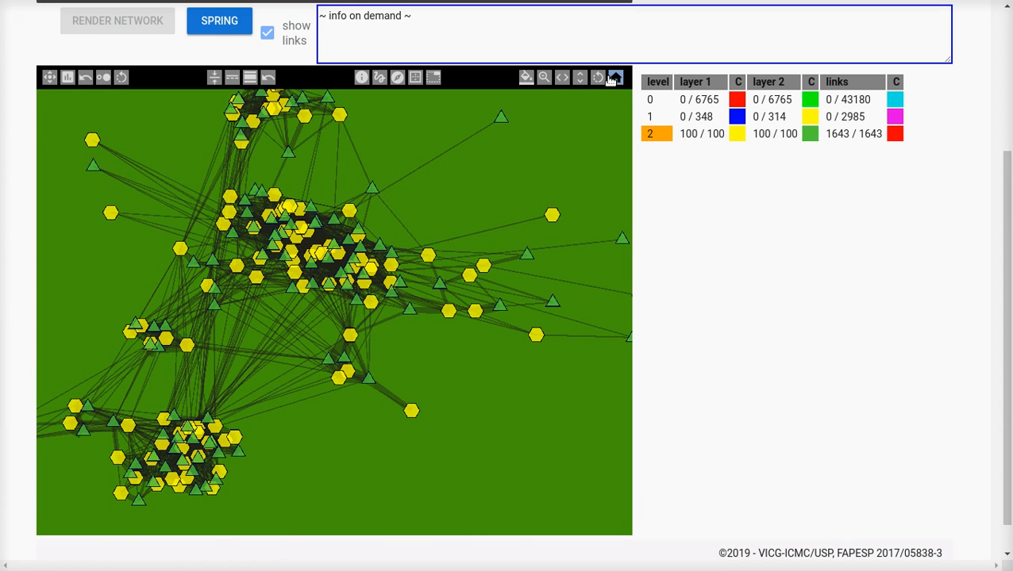
# Step: Shift the enlarged network vertically across the canvas and return the canvas to its home view
pyautogui.click(611, 79)
pyautogui.click(611, 79)
pyautogui.click(611, 80)
pyautogui.click(579, 77)
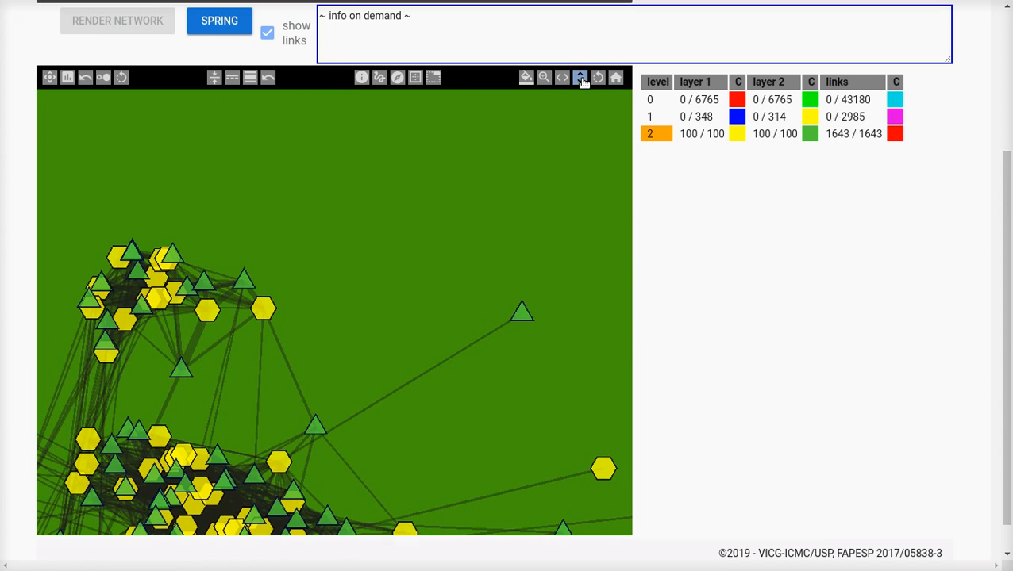
pyautogui.click(618, 79)
pyautogui.click(618, 79)
pyautogui.click(618, 80)
pyautogui.click(618, 79)
pyautogui.click(619, 80)
pyautogui.click(619, 79)
pyautogui.click(619, 80)
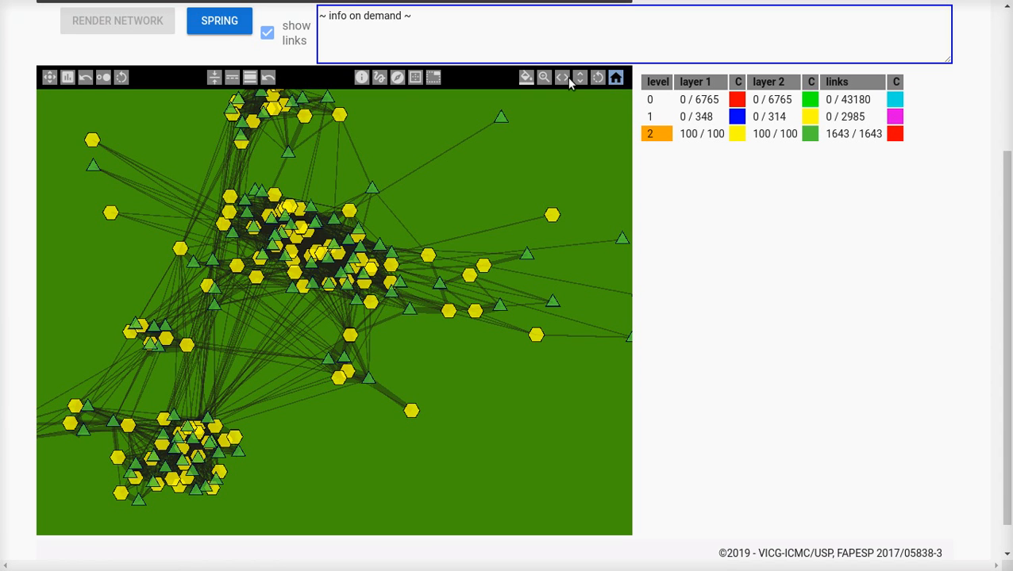
# Step: Show the info on demand for the outlying upper-left hexagon and triangle, and highlight the attributes in the latest info entry
pyautogui.click(544, 79)
pyautogui.click(544, 79)
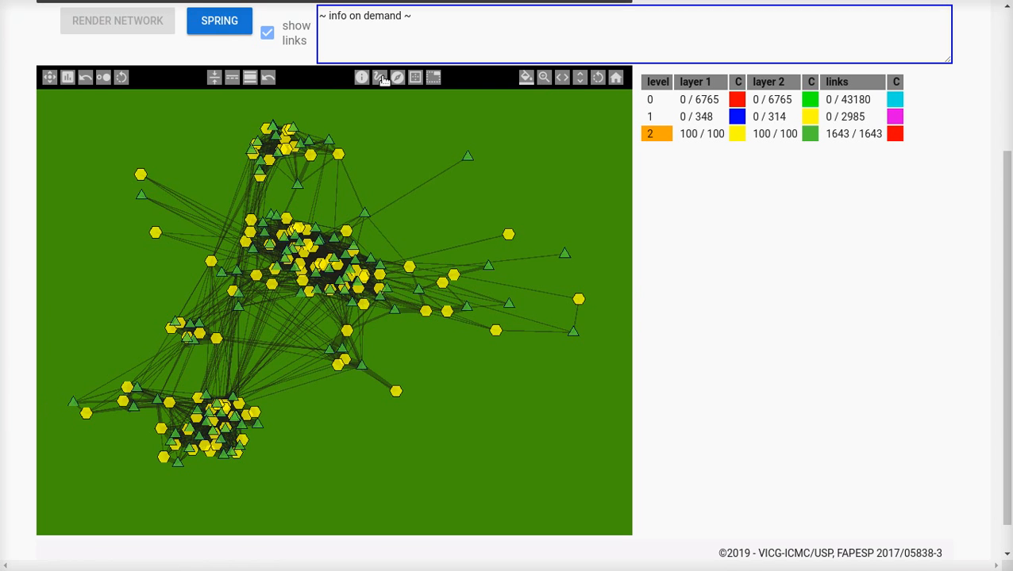
pyautogui.click(140, 177)
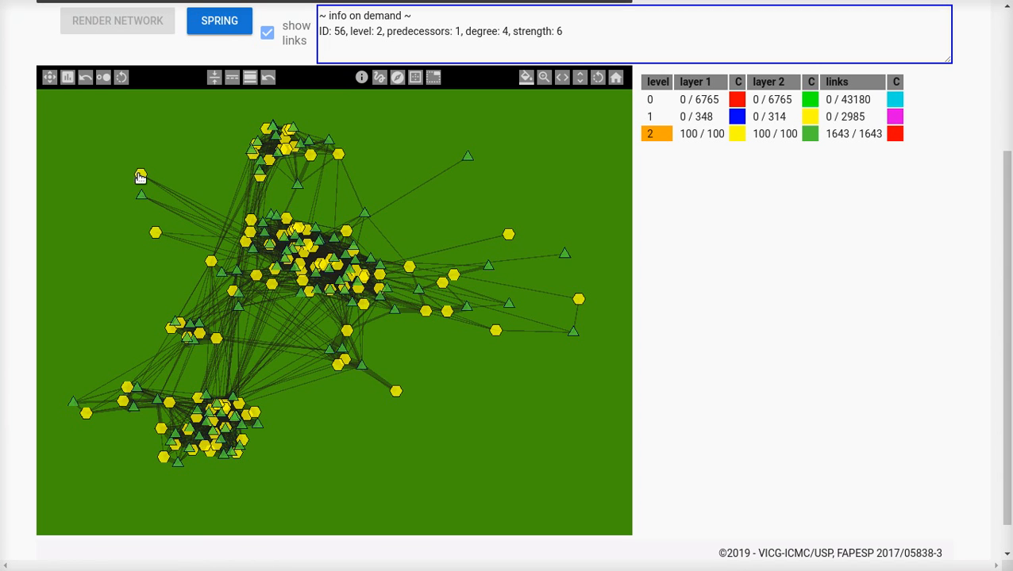
pyautogui.click(141, 197)
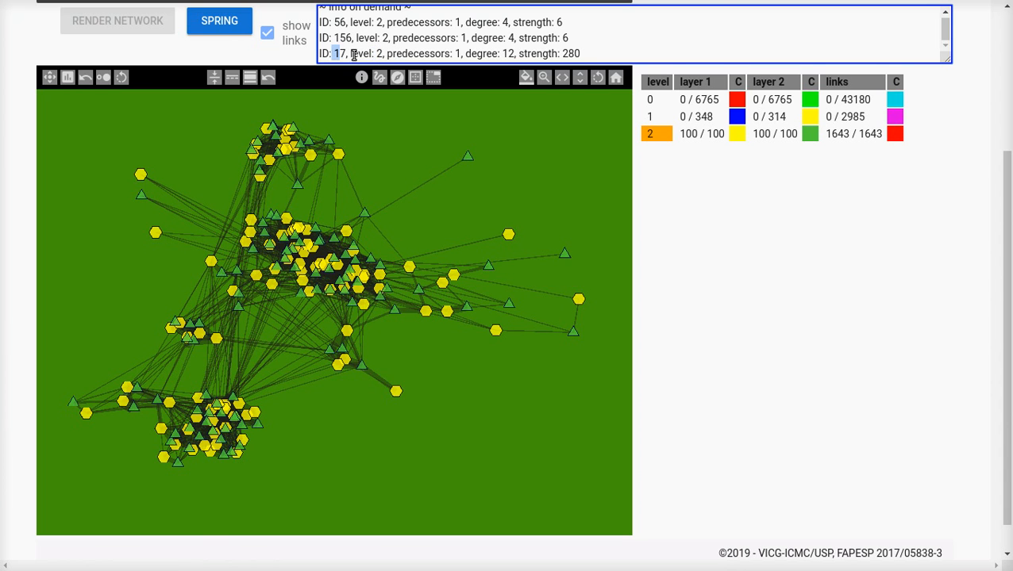
pyautogui.moveTo(387, 53); pyautogui.dragTo(516, 53)
pyautogui.moveTo(575, 53); pyautogui.dragTo(543, 53)
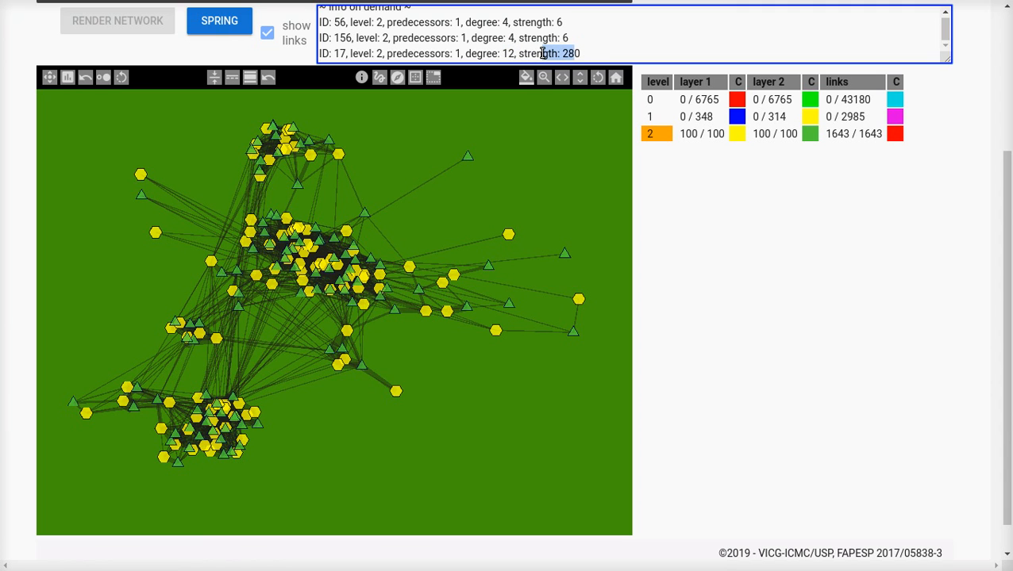
pyautogui.click(543, 54)
# Step: Show the info on demand for four nodes in and around the dense central cluster
pyautogui.click(346, 232)
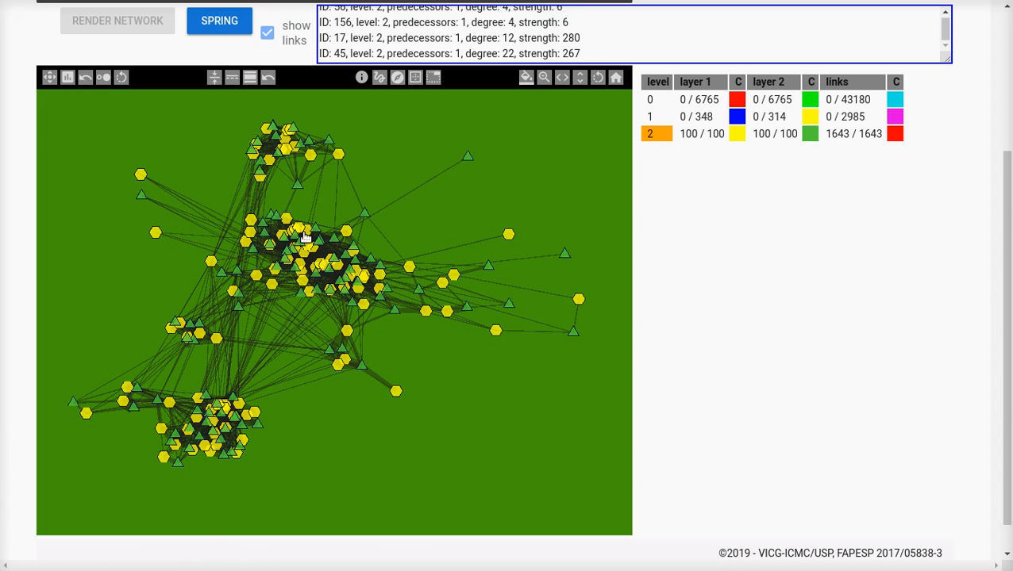
pyautogui.click(308, 238)
pyautogui.click(292, 251)
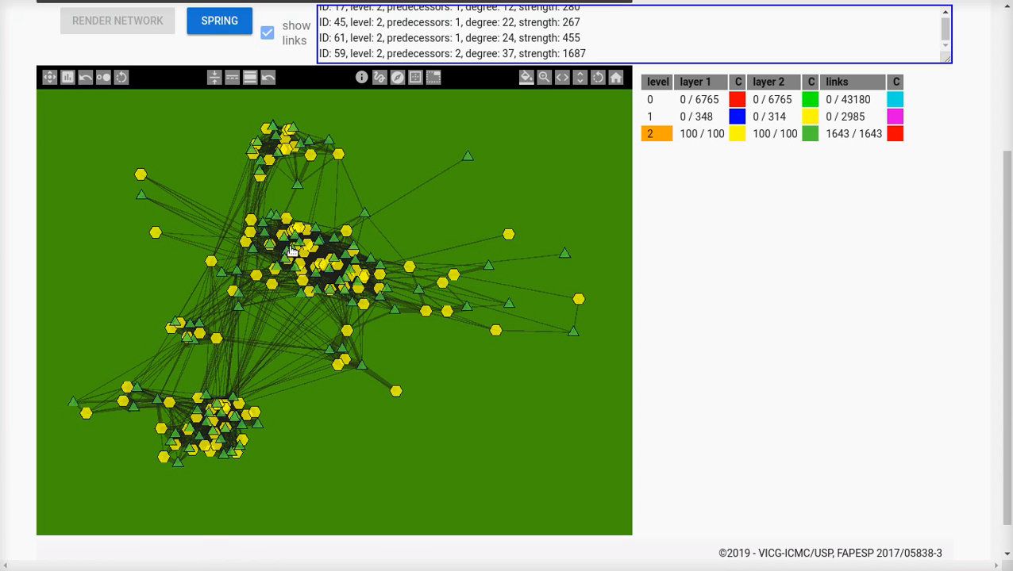
pyautogui.click(272, 286)
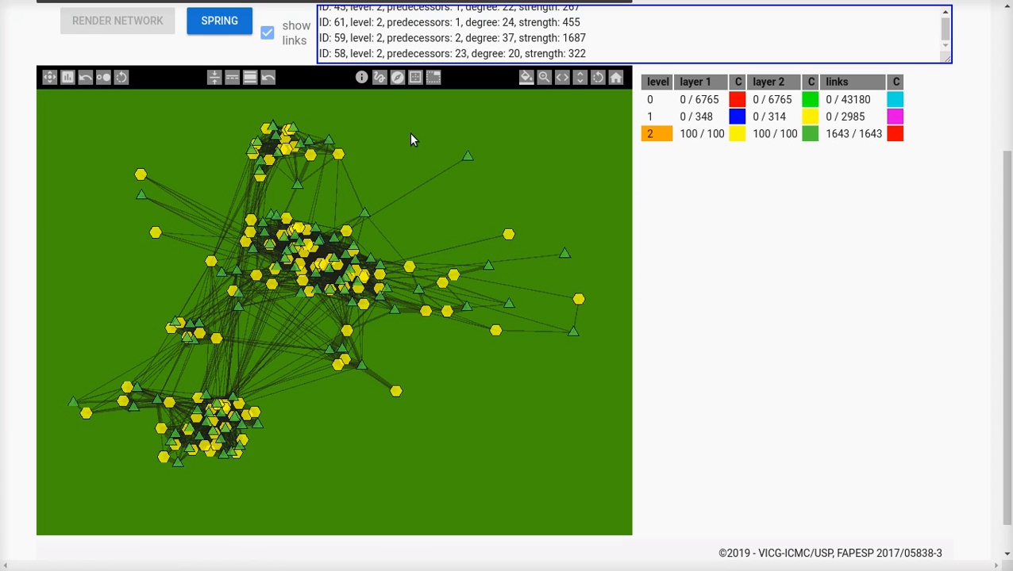
# Step: Move a hexagon and a triangle out of the top cluster, and shift that cluster's remaining nodes to the right as a group
pyautogui.click(379, 79)
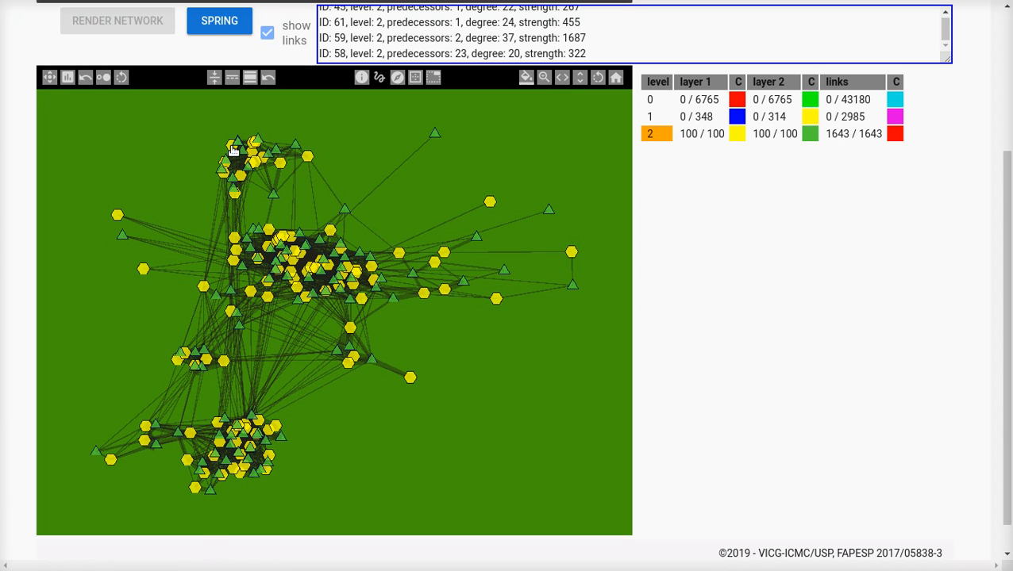
pyautogui.moveTo(234, 150); pyautogui.dragTo(171, 128)
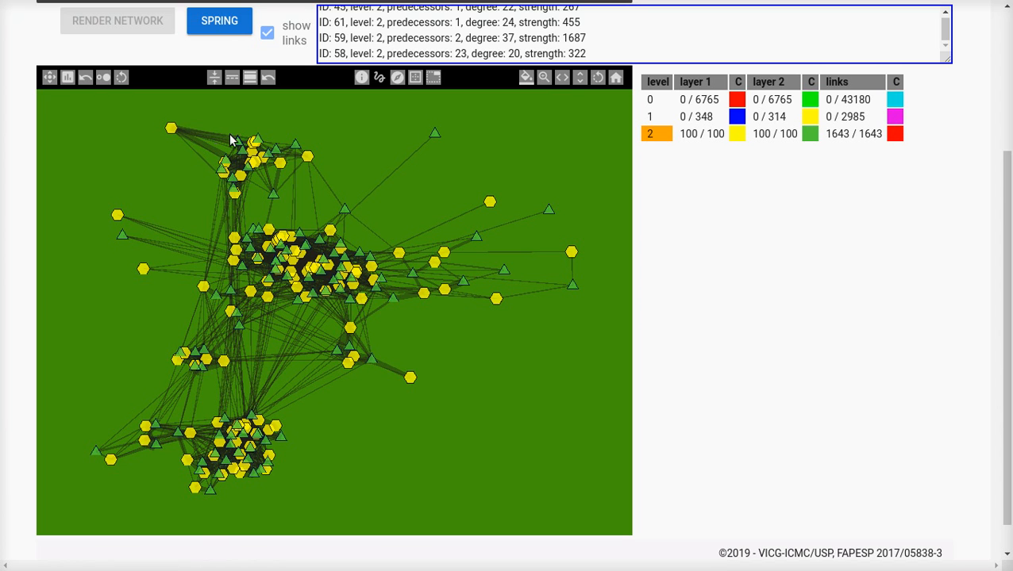
pyautogui.moveTo(236, 146); pyautogui.dragTo(226, 119)
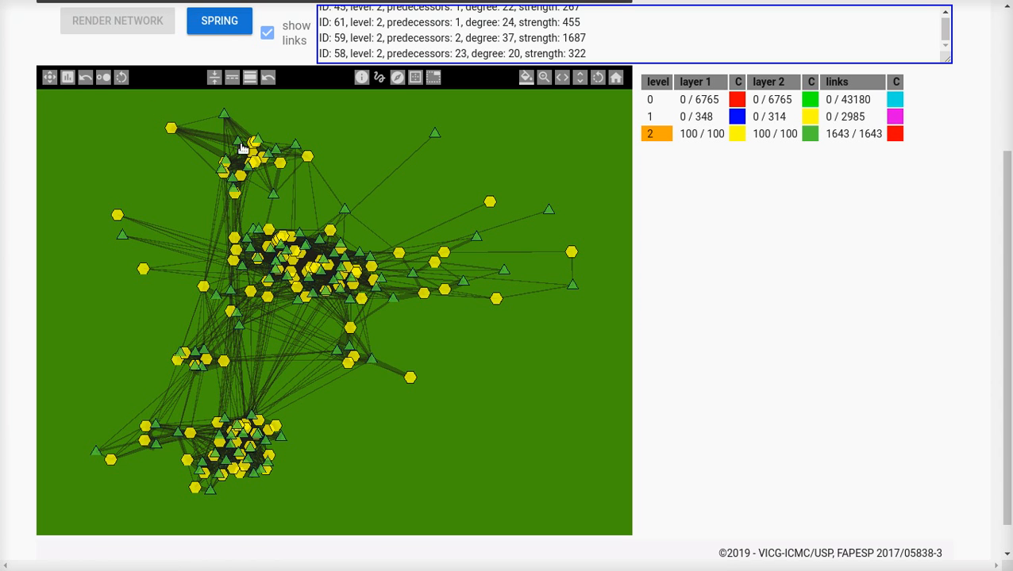
pyautogui.moveTo(335, 127); pyautogui.dragTo(314, 154)
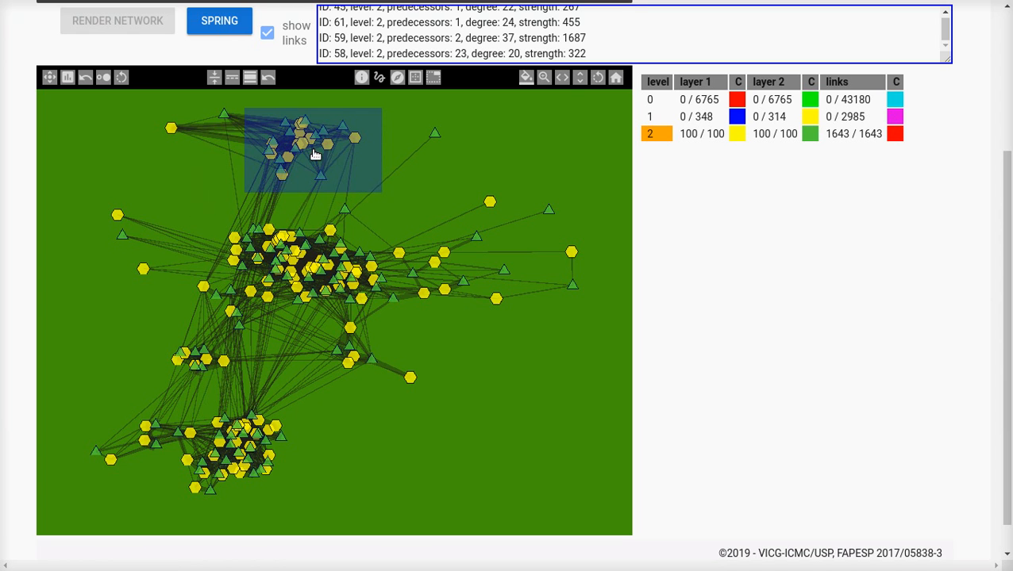
pyautogui.click(472, 162)
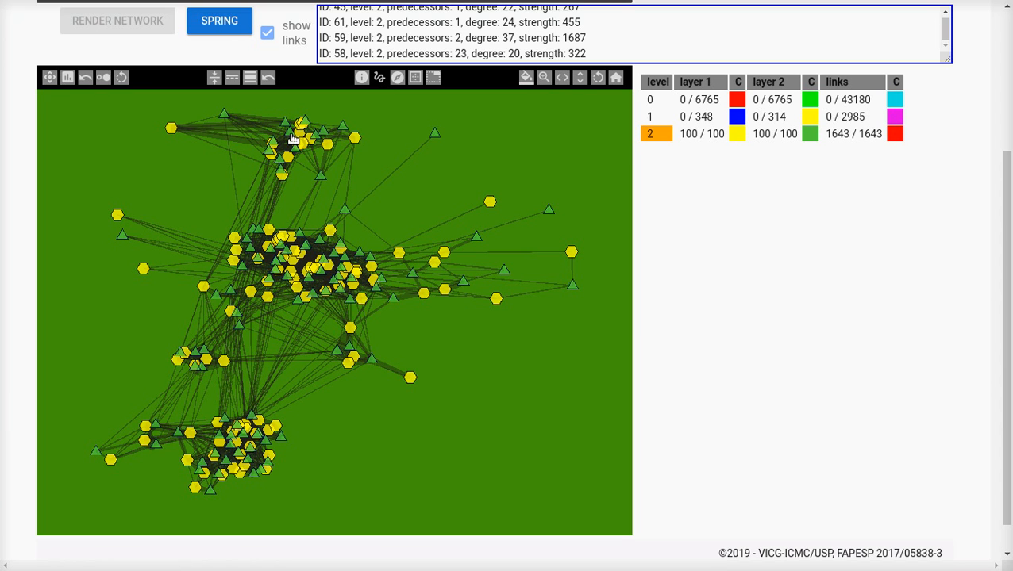
pyautogui.moveTo(226, 116); pyautogui.dragTo(191, 107)
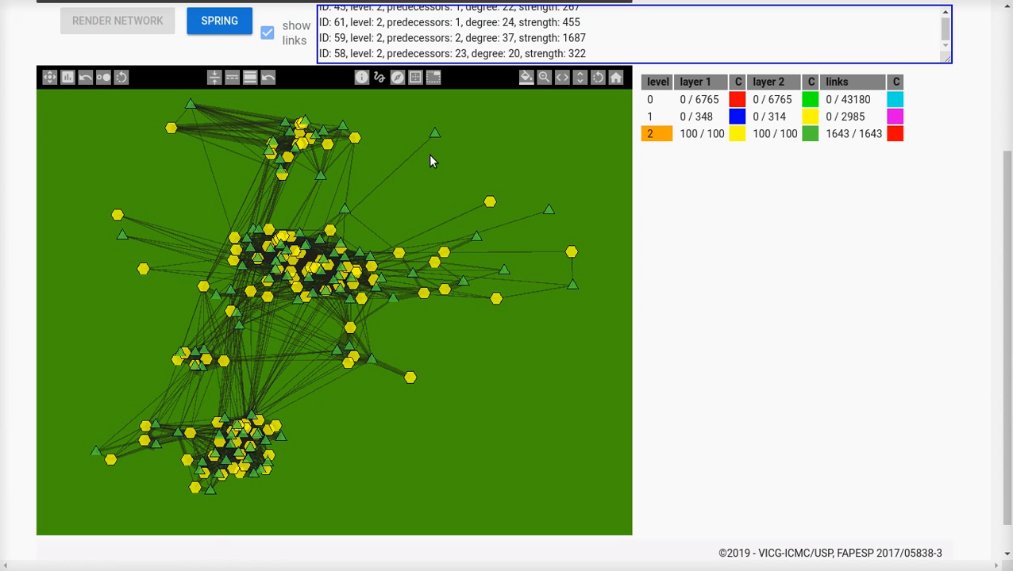
# Step: Open the three outlying nodes left of the central cluster into their level 1 predecessors and combine them in one box
pyautogui.click(397, 78)
pyautogui.moveTo(99, 200); pyautogui.dragTo(107, 225)
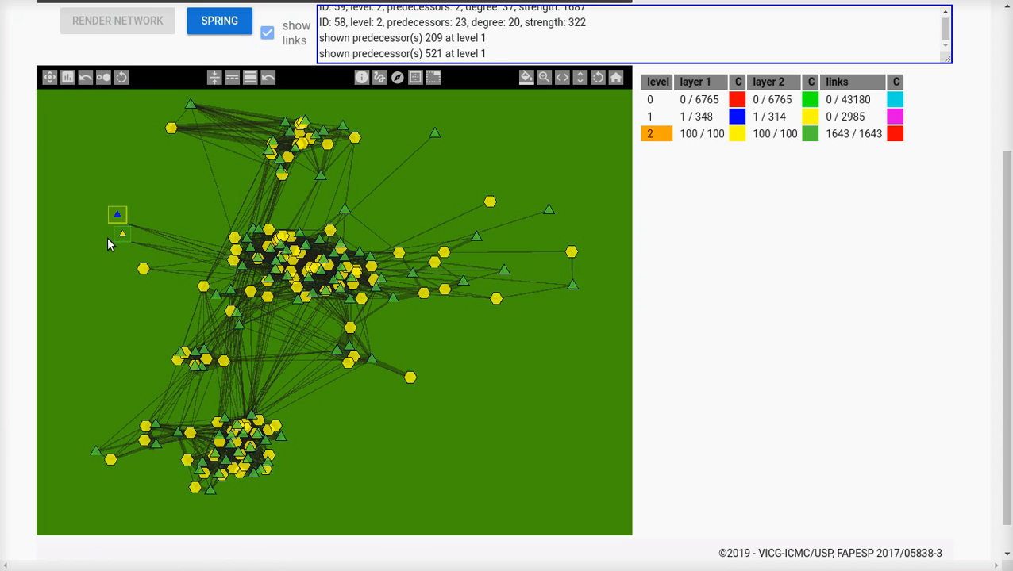
pyautogui.moveTo(158, 276); pyautogui.dragTo(159, 277)
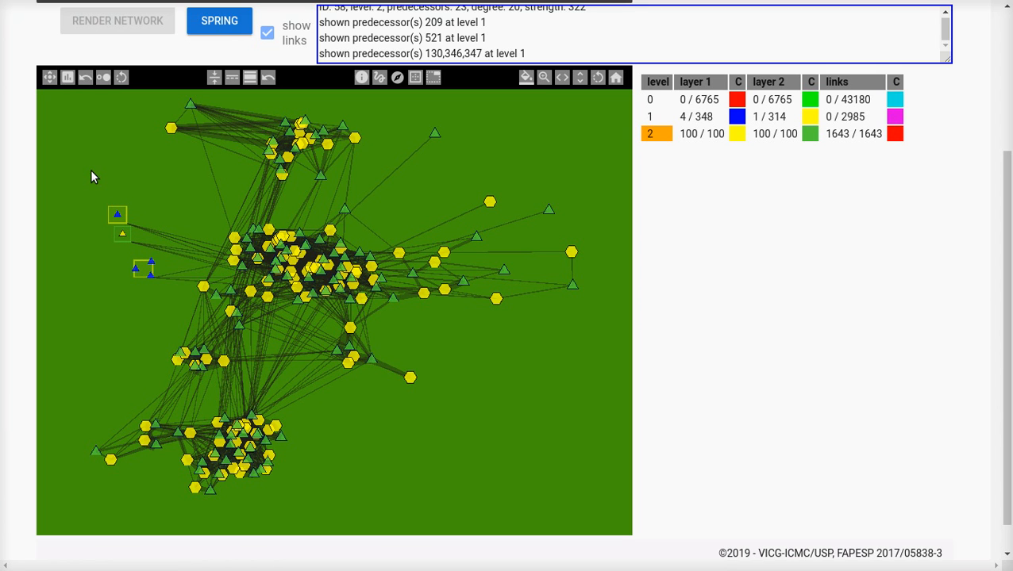
pyautogui.moveTo(93, 191)
pyautogui.mouseDown()
pyautogui.moveTo(156, 261)
pyautogui.moveTo(85, 187)
pyautogui.mouseUp()
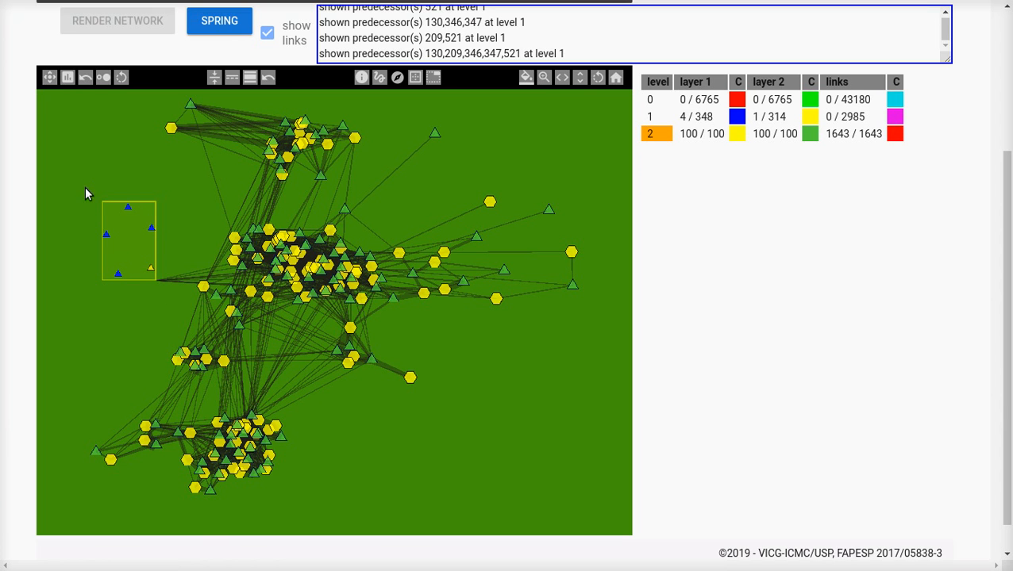
# Step: Open the far-right outer nodes, the two separated top nodes and the lower-left outliers into their level 1 predecessors
pyautogui.moveTo(448, 151); pyautogui.dragTo(605, 340)
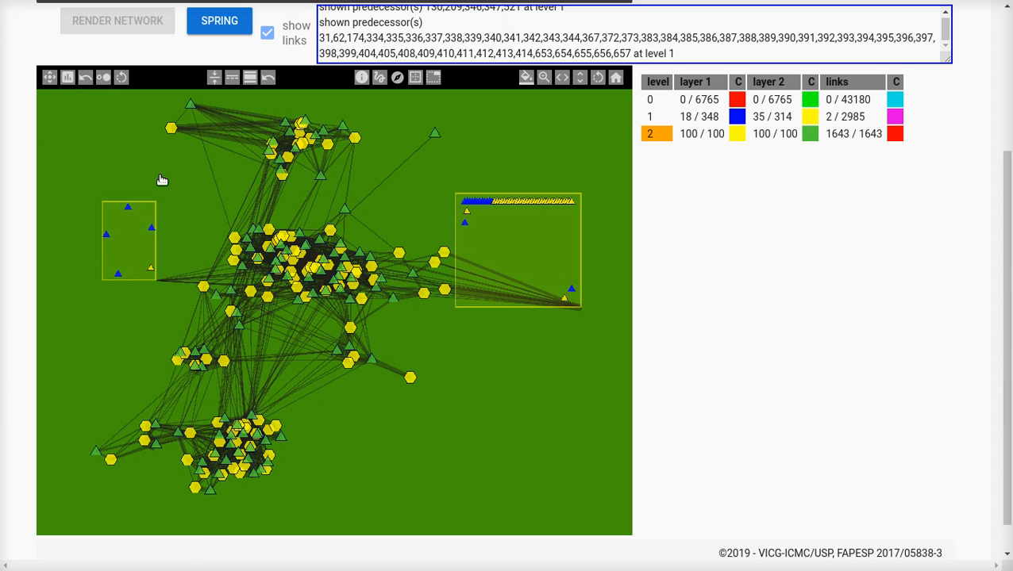
pyautogui.click(170, 127)
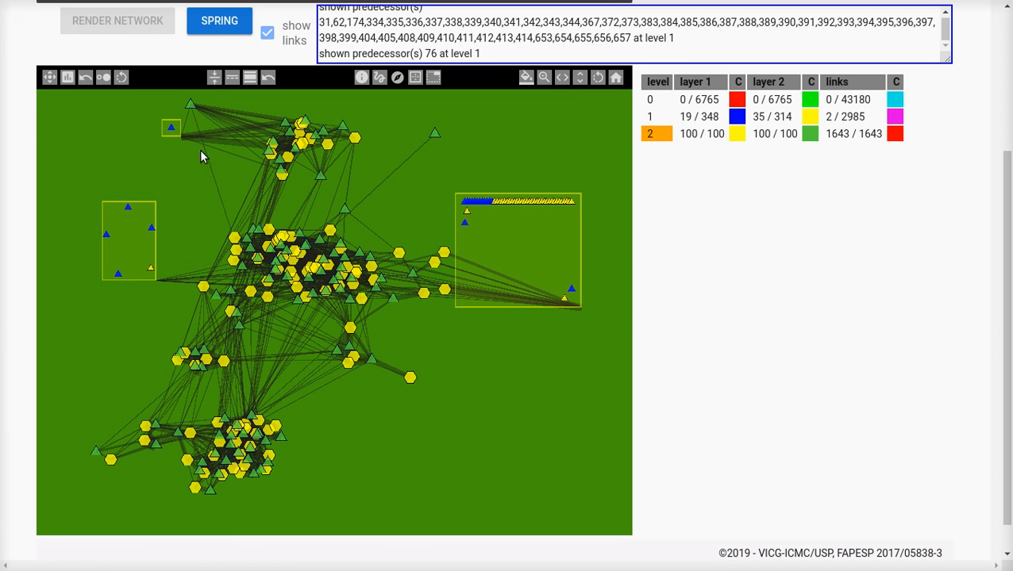
pyautogui.click(190, 103)
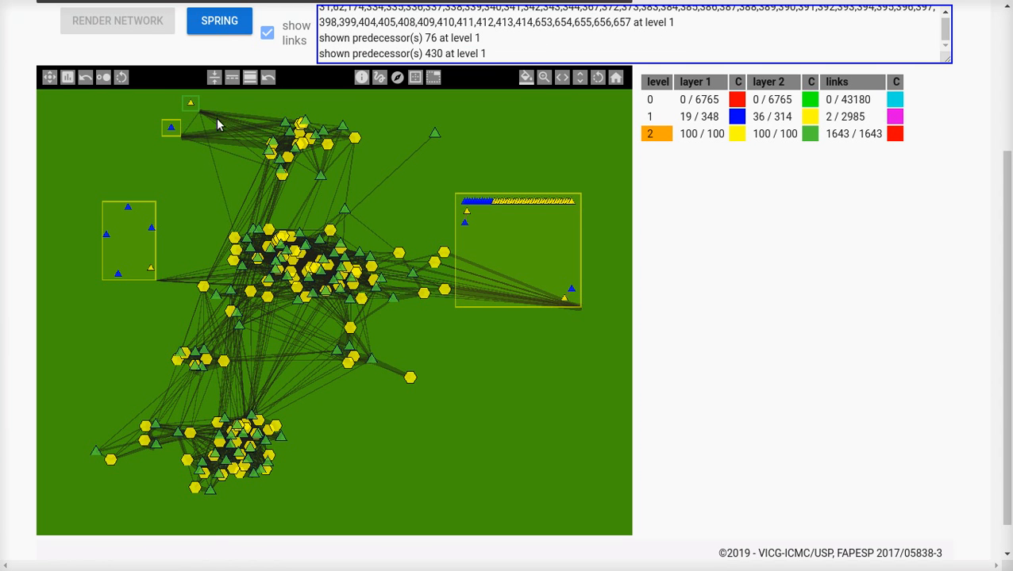
pyautogui.click(102, 462)
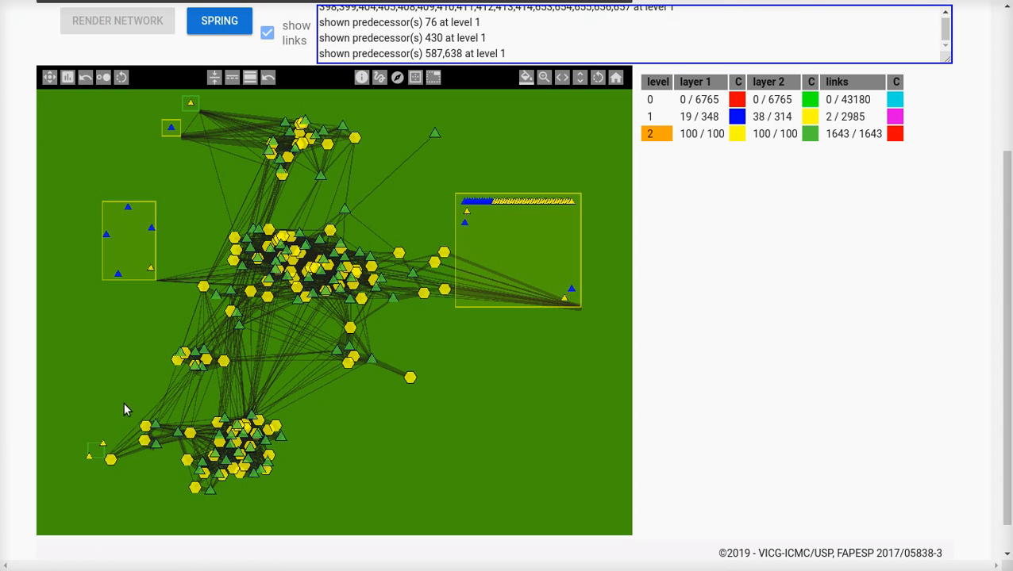
pyautogui.click(149, 431)
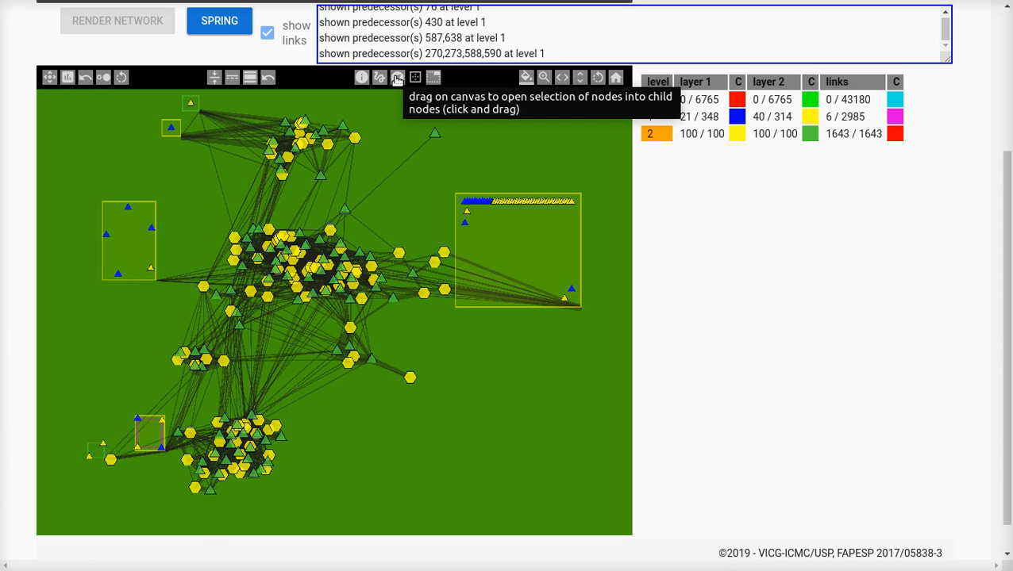
# Step: Merge the two small predecessor boxes beside the top cluster, and merge the two beside the bottom cluster
pyautogui.moveTo(470, 132); pyautogui.dragTo(530, 167)
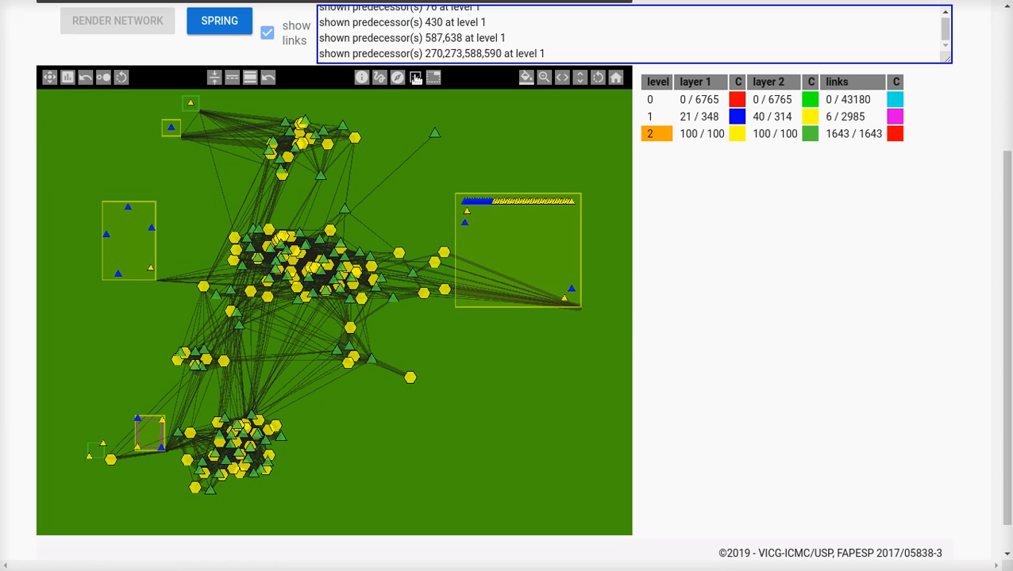
pyautogui.click(190, 104)
pyautogui.click(176, 129)
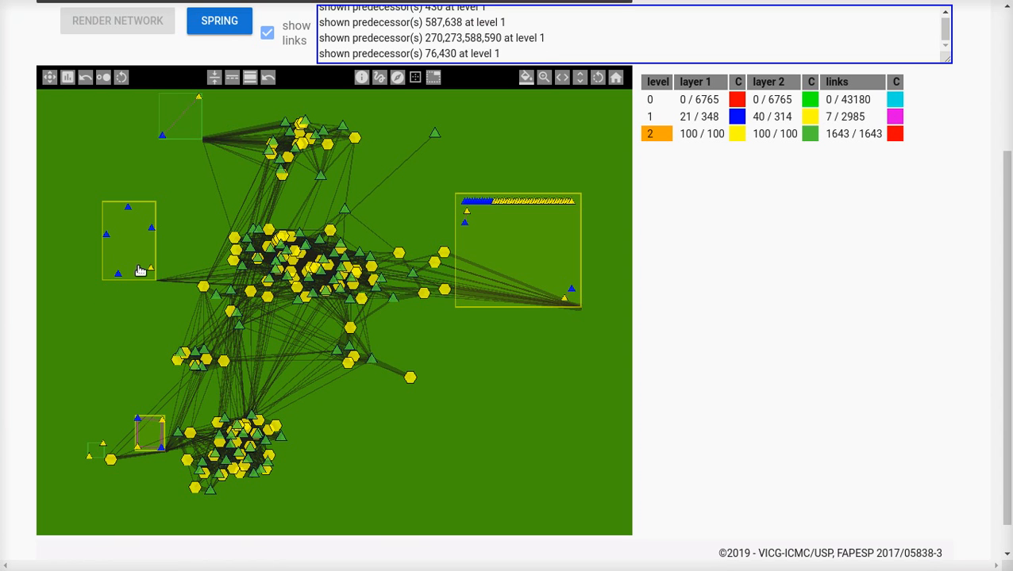
pyautogui.click(150, 431)
pyautogui.click(93, 454)
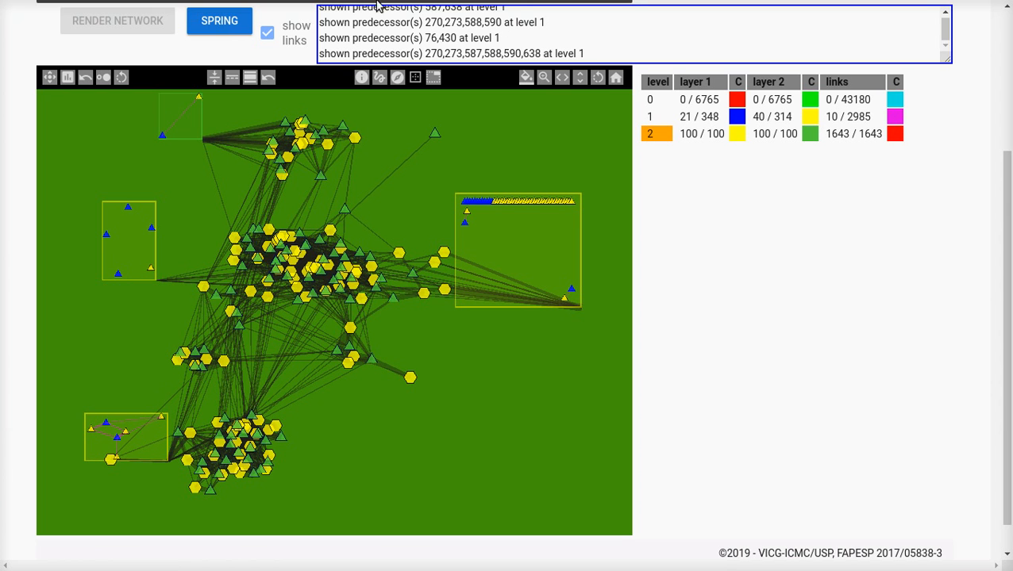
# Step: Move the four predecessor boxes outward, away from the network's clusters
pyautogui.click(378, 77)
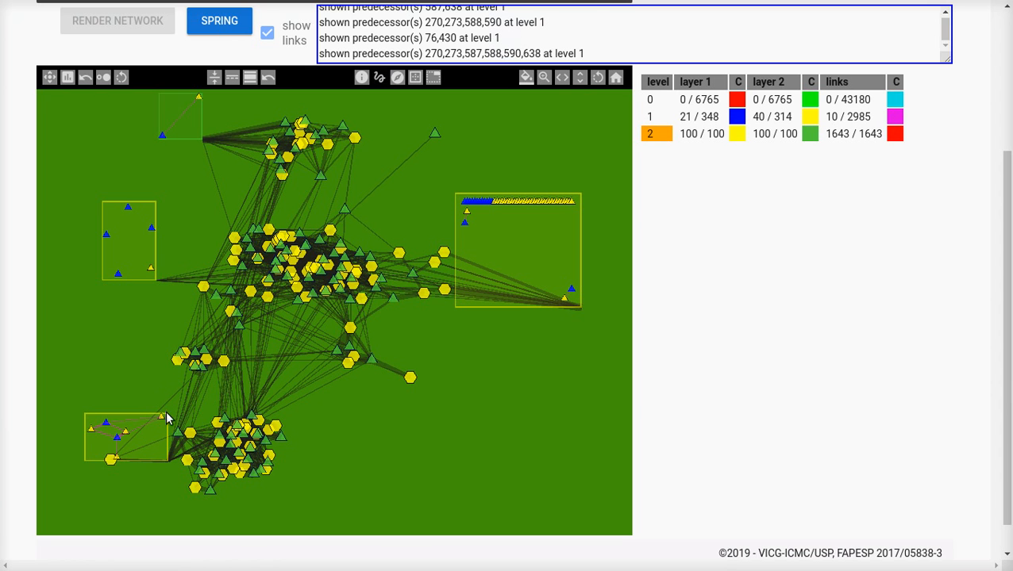
pyautogui.moveTo(149, 423); pyautogui.dragTo(109, 397)
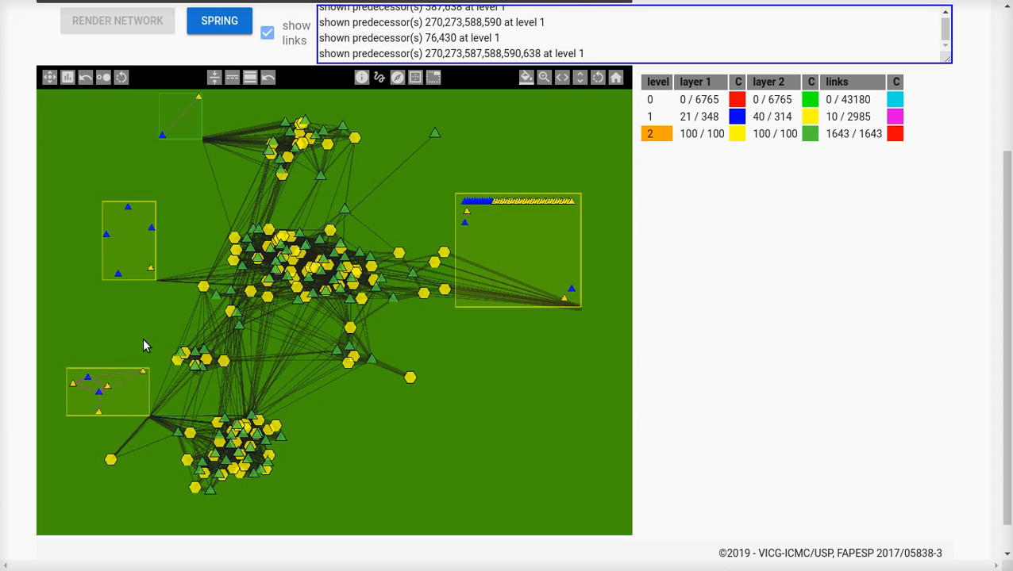
pyautogui.moveTo(135, 210); pyautogui.dragTo(131, 181)
pyautogui.moveTo(193, 120); pyautogui.dragTo(160, 125)
pyautogui.moveTo(507, 259); pyautogui.dragTo(548, 295)
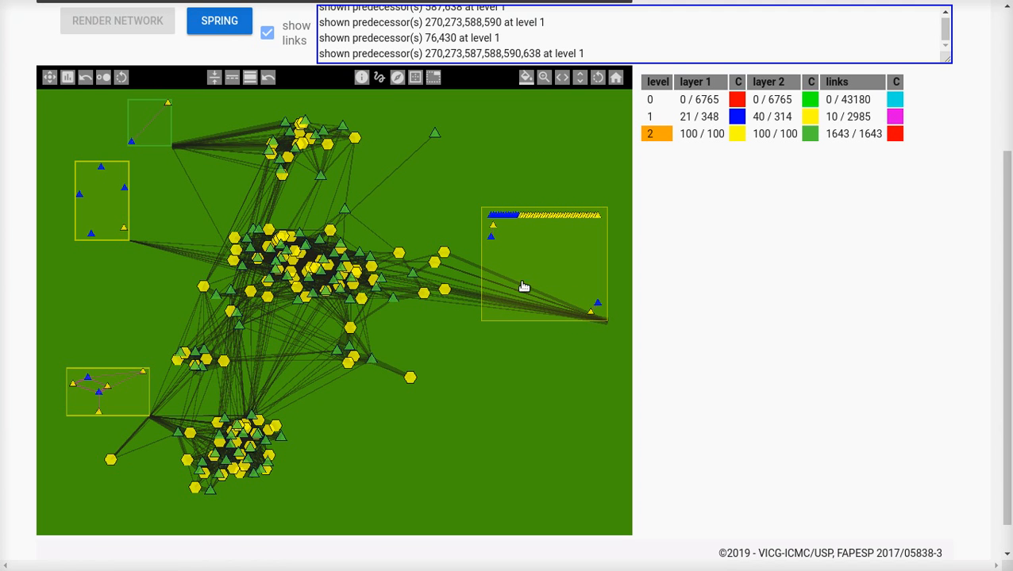
pyautogui.moveTo(547, 267); pyautogui.dragTo(536, 288)
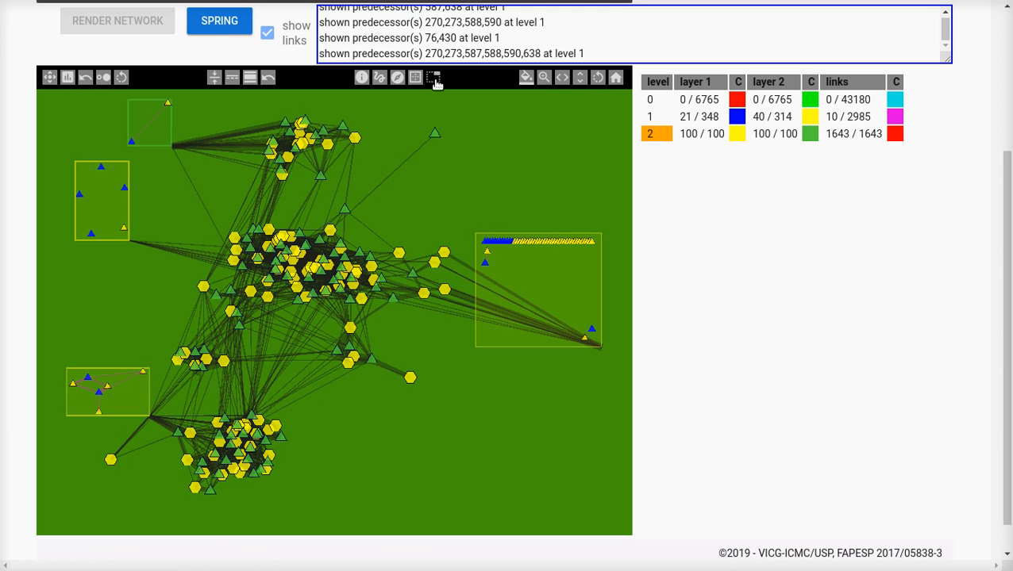
# Step: Cycle the links' attachment point around the corners of the two upper-left predecessor boxes
pyautogui.click(109, 217)
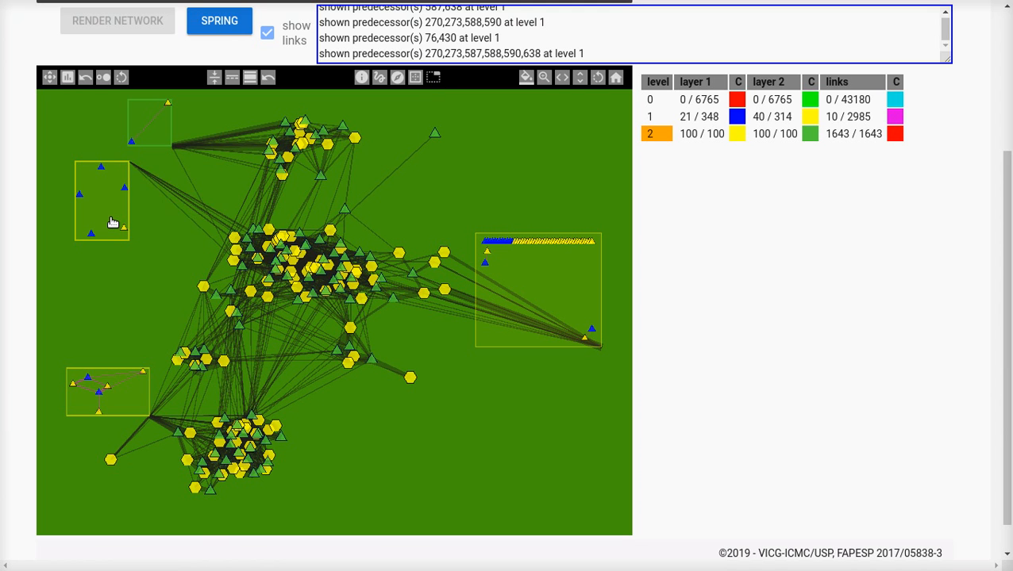
pyautogui.click(112, 222)
pyautogui.click(112, 222)
pyautogui.click(112, 222)
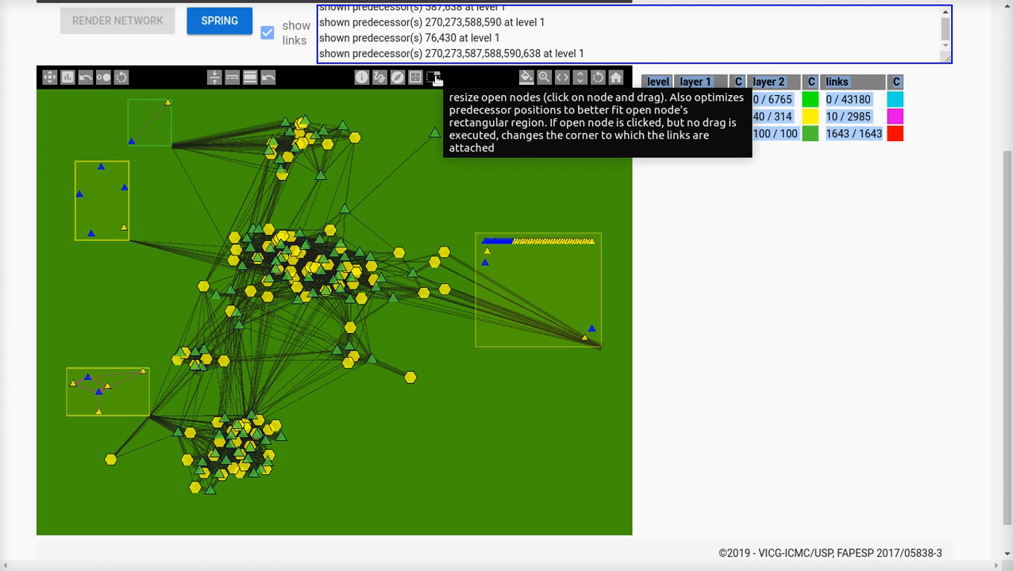
pyautogui.click(163, 127)
pyautogui.click(163, 128)
pyautogui.click(164, 128)
pyautogui.click(164, 127)
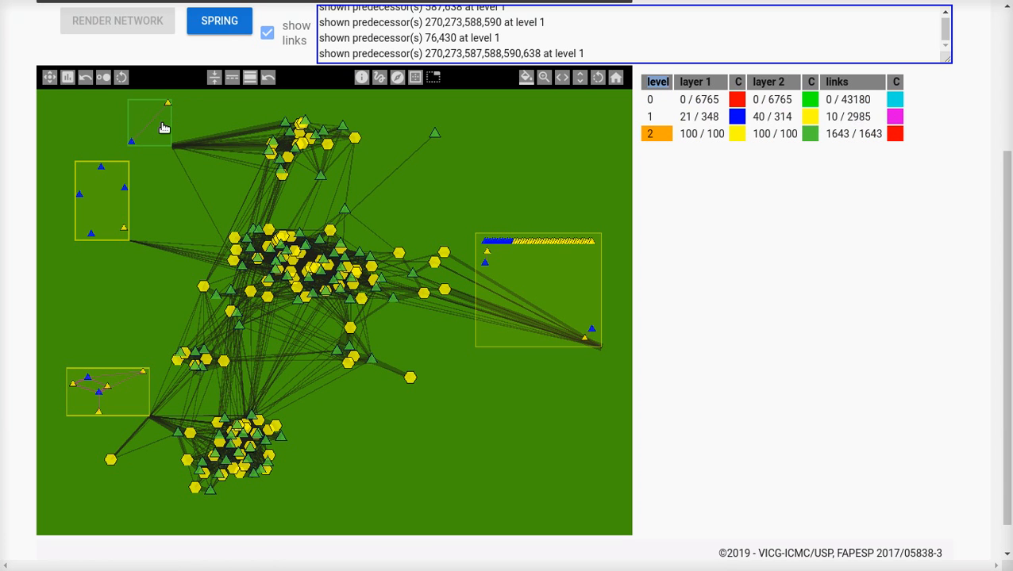
# Step: Cycle the lower-left box's link attachment corner, and set the right-hand box's links to attach at its lower-left corner
pyautogui.click(120, 392)
pyautogui.click(121, 393)
pyautogui.click(121, 393)
pyautogui.click(514, 276)
pyautogui.click(514, 276)
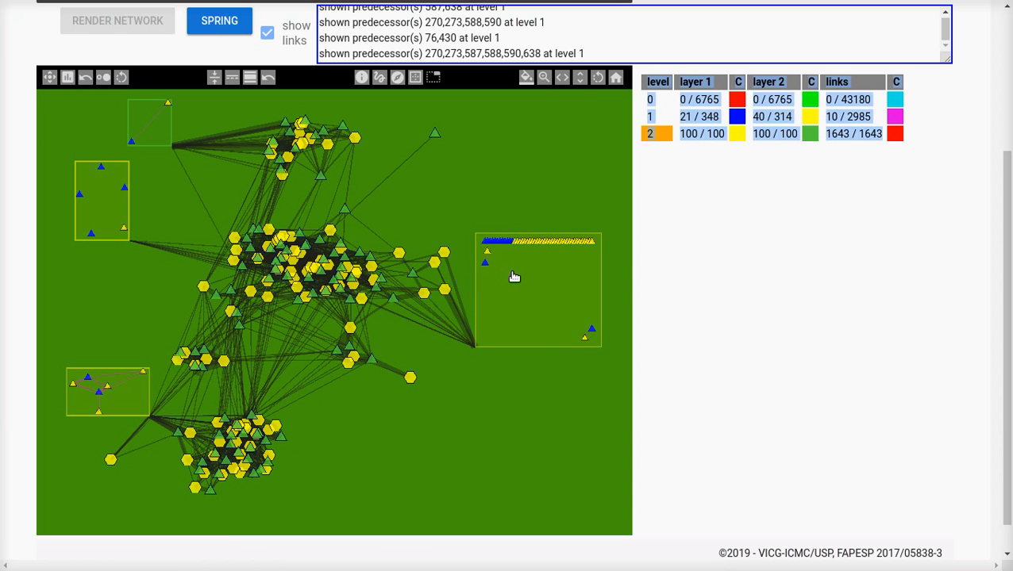
# Step: Cycle the right-hand predecessor box's link attachment point to its upper-left corner
pyautogui.click(514, 276)
pyautogui.click(515, 276)
pyautogui.click(515, 276)
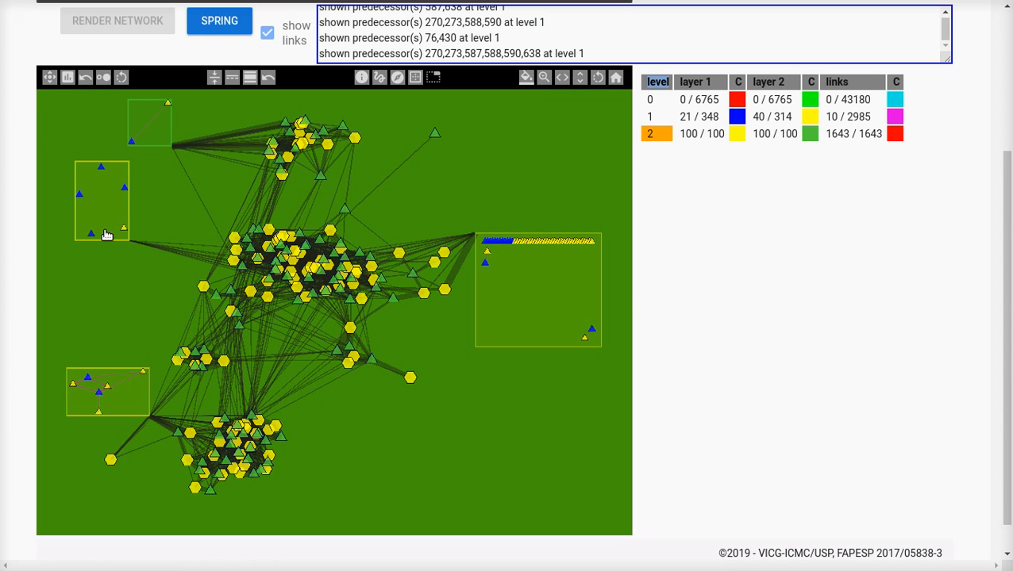
# Step: Shrink the second box on the network's left side, the lower-left box and the large right-hand box
pyautogui.moveTo(104, 231); pyautogui.dragTo(107, 216)
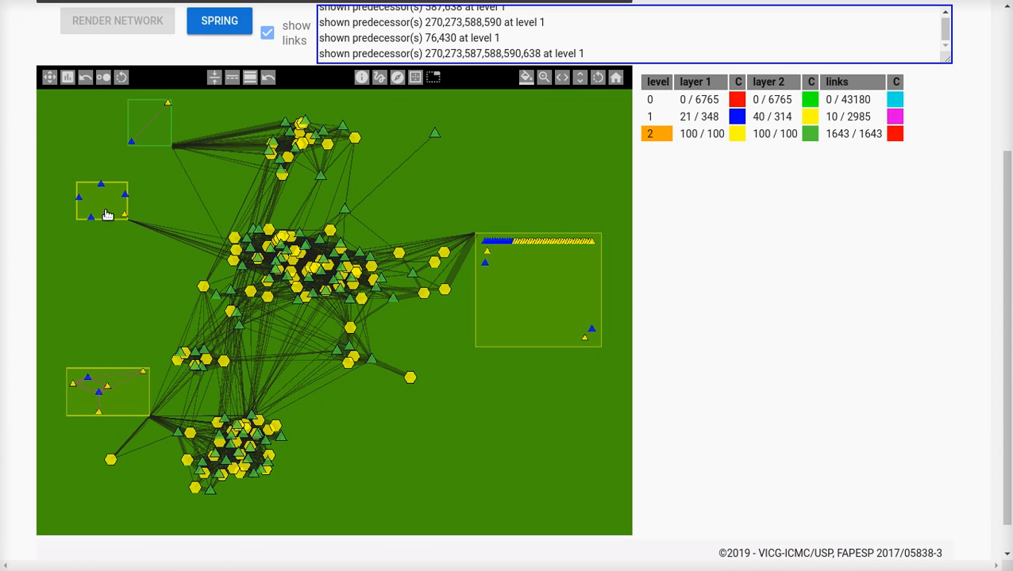
pyautogui.moveTo(141, 396); pyautogui.dragTo(120, 393)
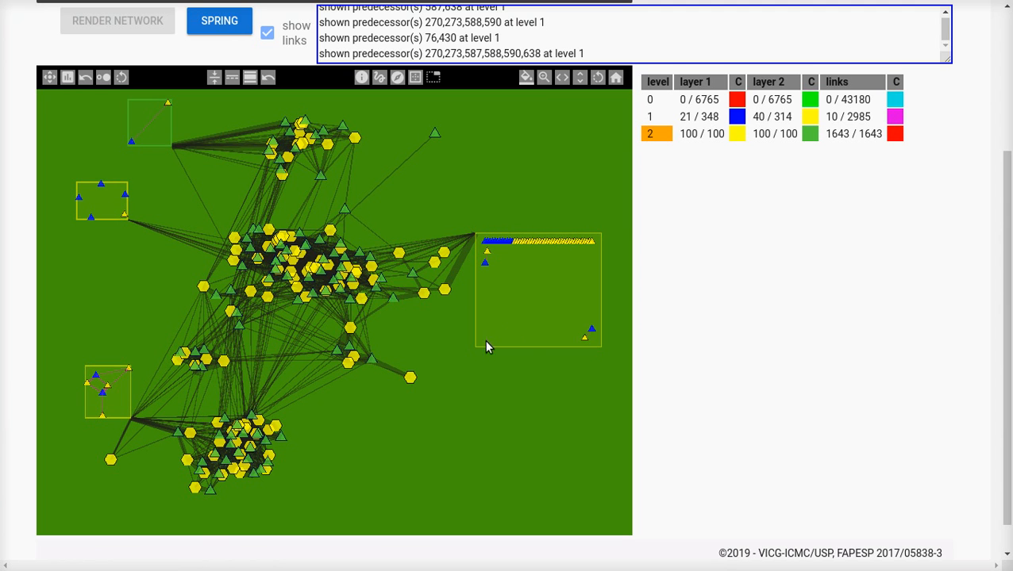
pyautogui.moveTo(526, 341); pyautogui.dragTo(557, 294)
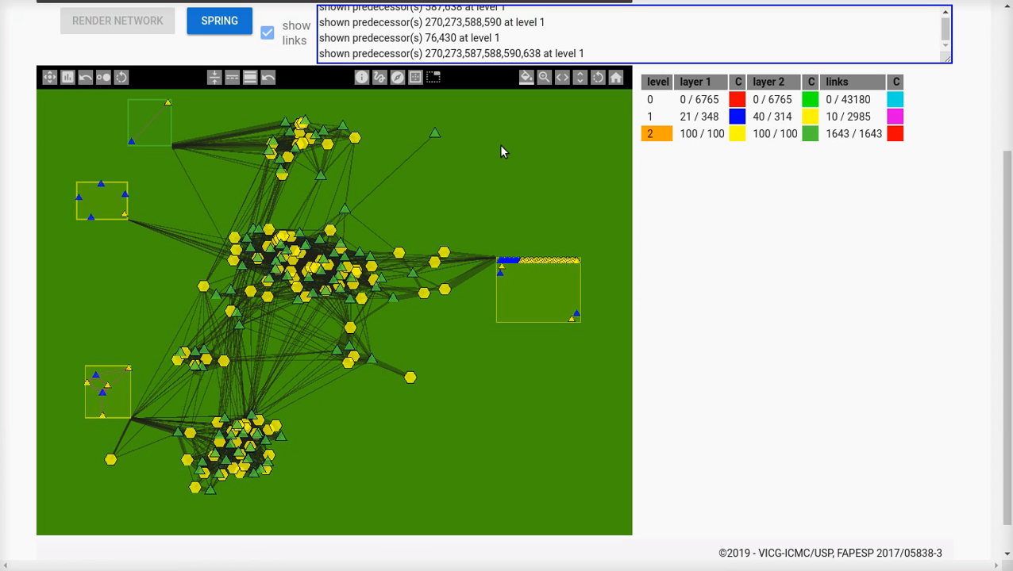
# Step: Make level 1 active and adjust its node size, enlarging and reducing the triangles until they are slightly larger than at first
pyautogui.click(652, 118)
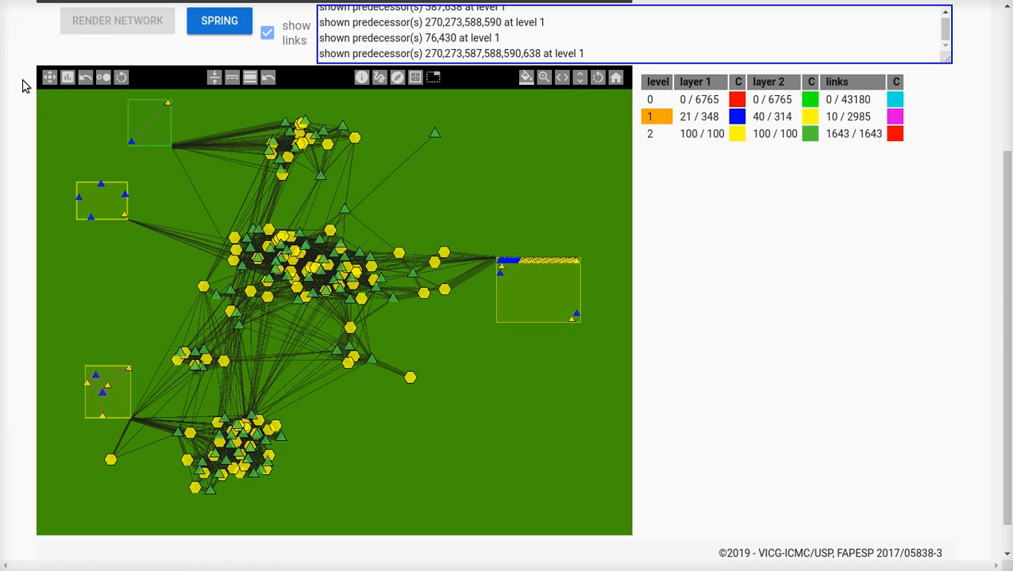
pyautogui.click(50, 79)
pyautogui.click(50, 79)
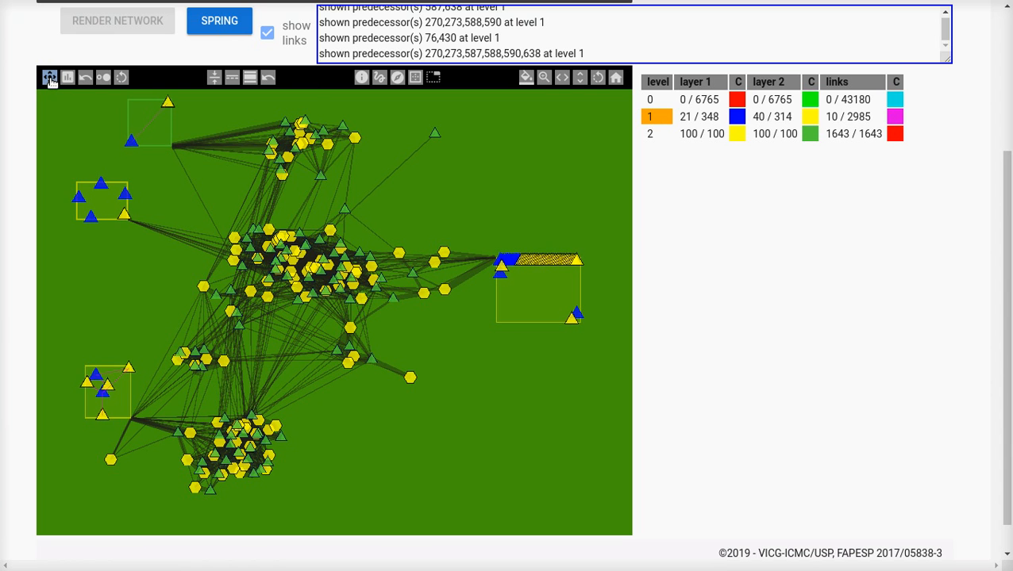
pyautogui.click(51, 80)
pyautogui.click(51, 80)
pyautogui.click(51, 80)
pyautogui.click(51, 80)
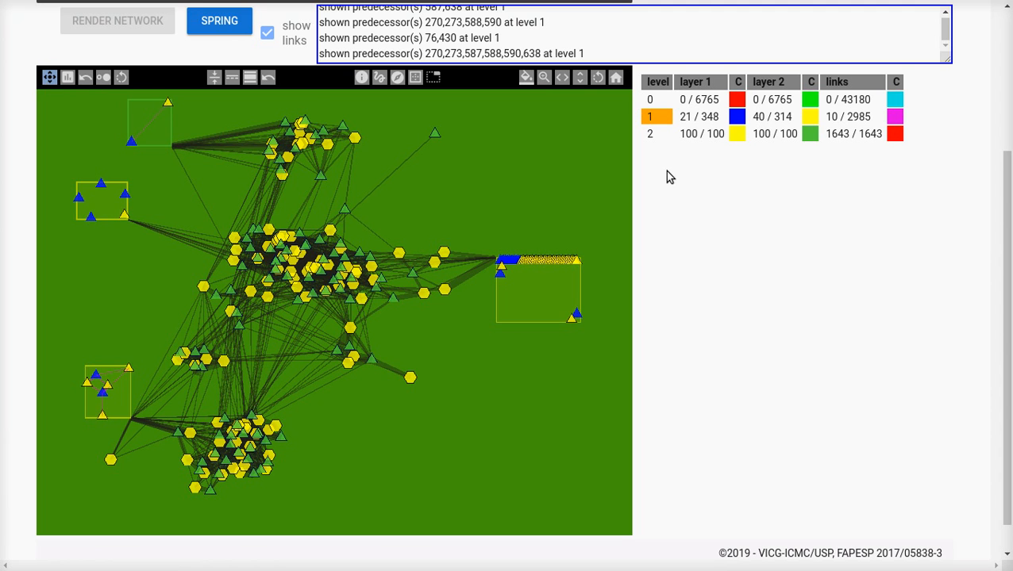
pyautogui.click(50, 79)
pyautogui.click(50, 79)
pyautogui.click(50, 79)
pyautogui.click(50, 80)
pyautogui.click(50, 80)
pyautogui.click(50, 81)
pyautogui.click(50, 80)
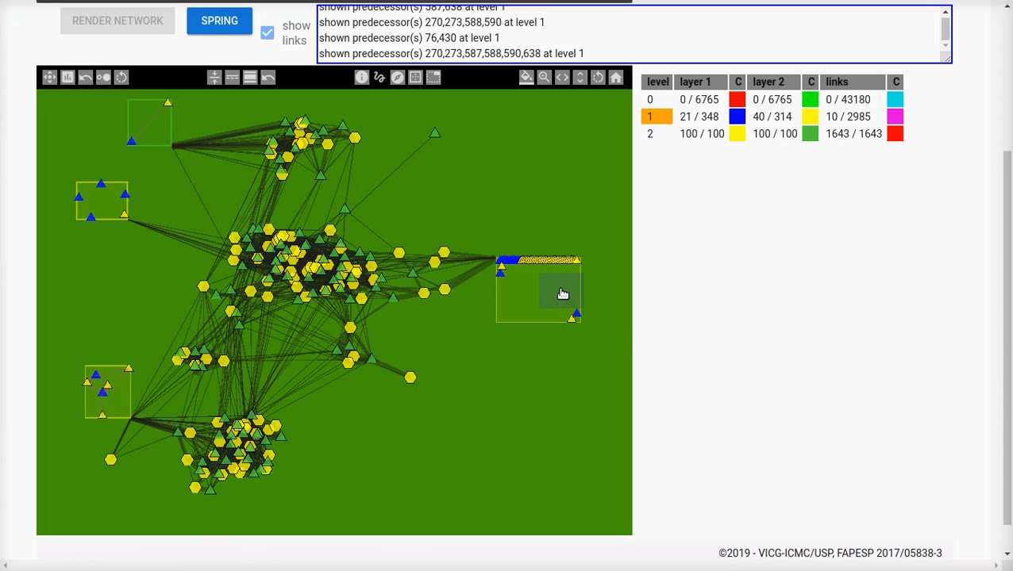
# Step: Move the right-hand box's two lower-right level 1 nodes up and inward, and resize that box slightly narrower at level 2
pyautogui.moveTo(557, 281); pyautogui.dragTo(555, 275)
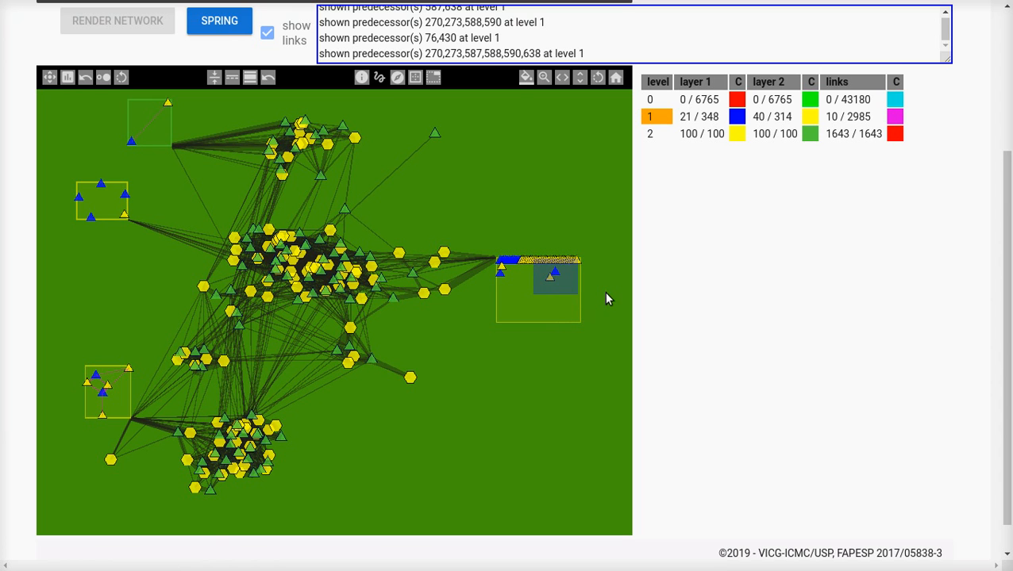
pyautogui.click(604, 292)
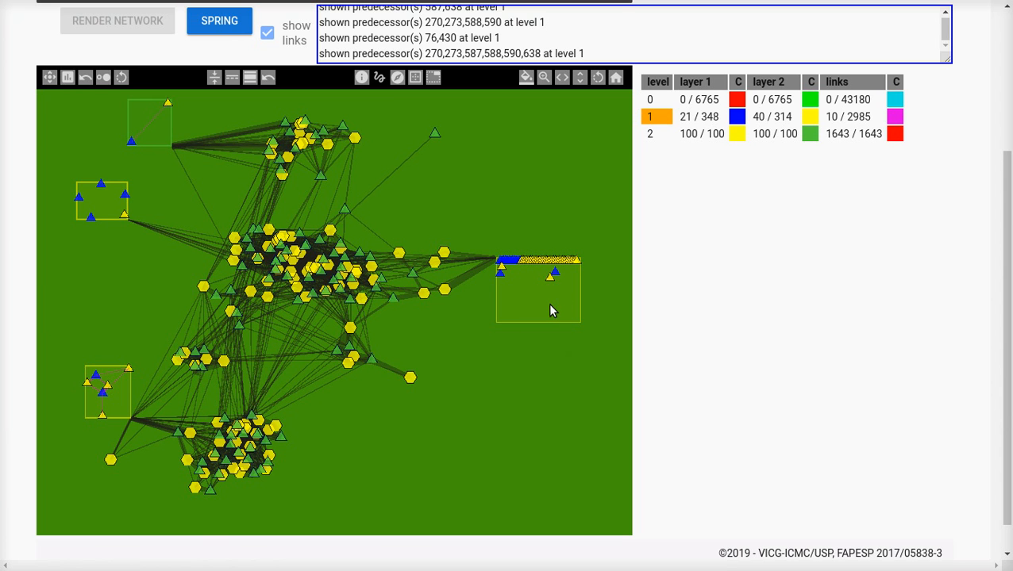
pyautogui.click(655, 135)
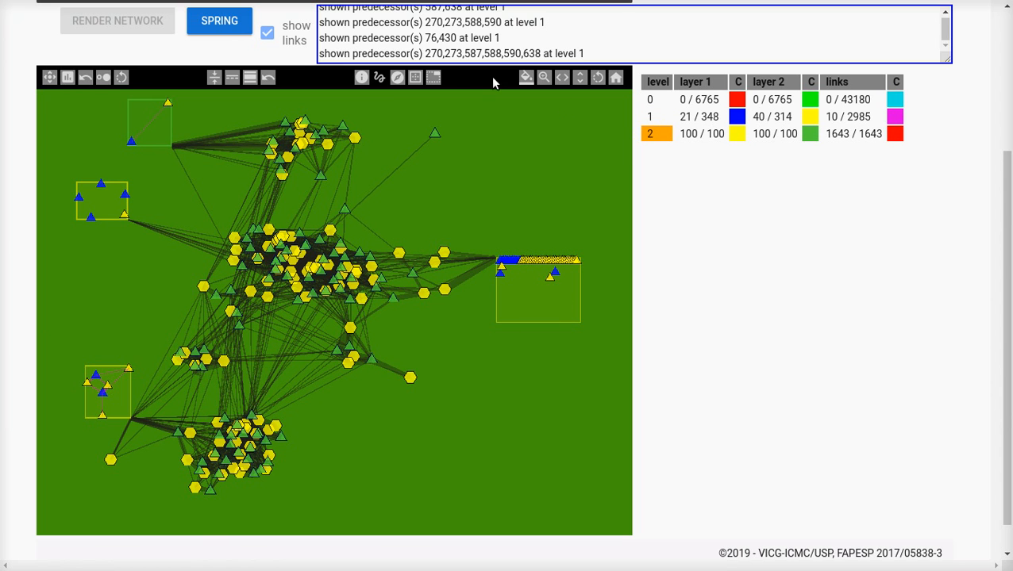
pyautogui.click(434, 79)
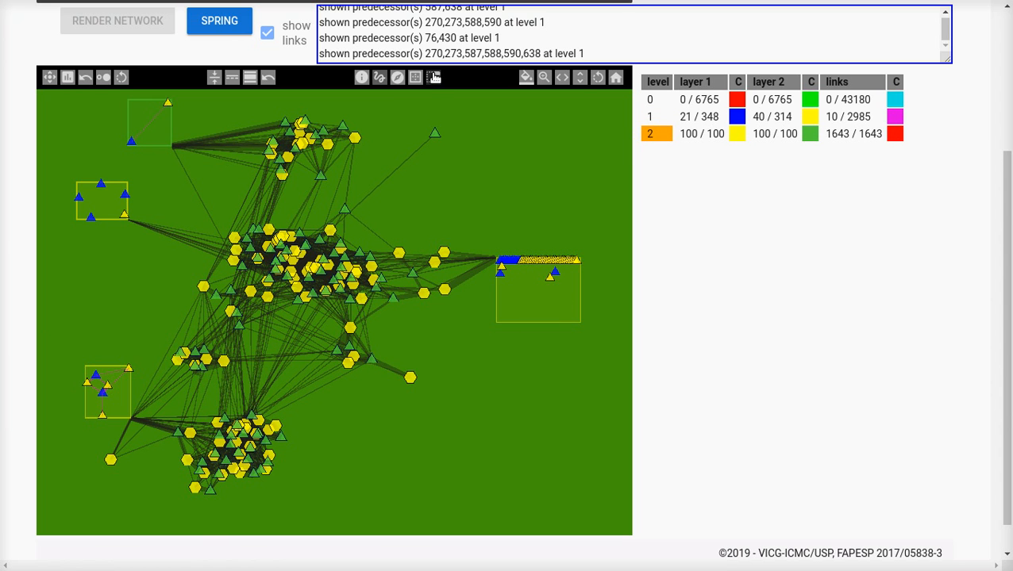
pyautogui.click(570, 293)
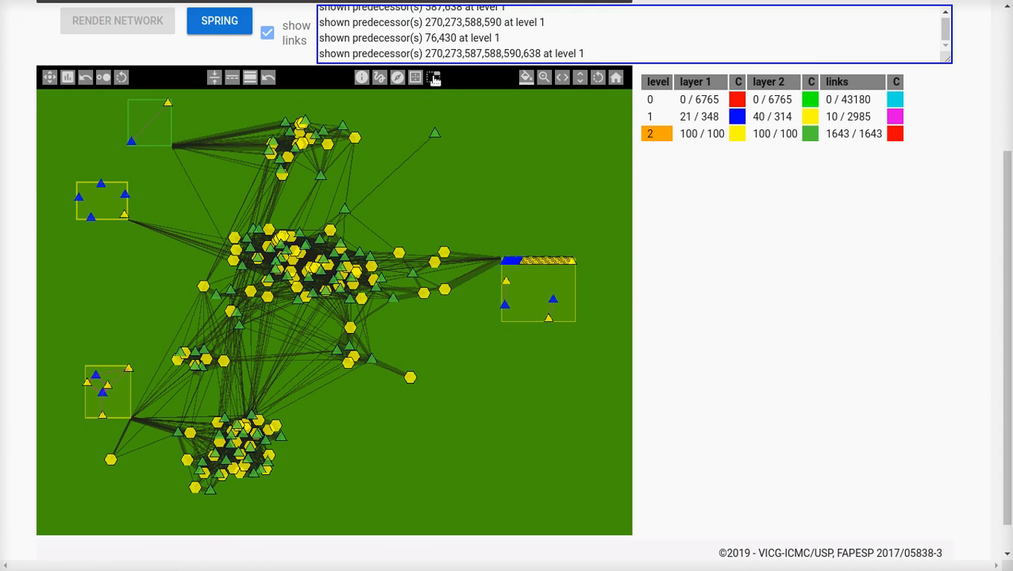
# Step: Cycle the right-hand box's link attachment point around its corners and back to the upper-left one
pyautogui.click(554, 294)
pyautogui.tripleClick(554, 293)
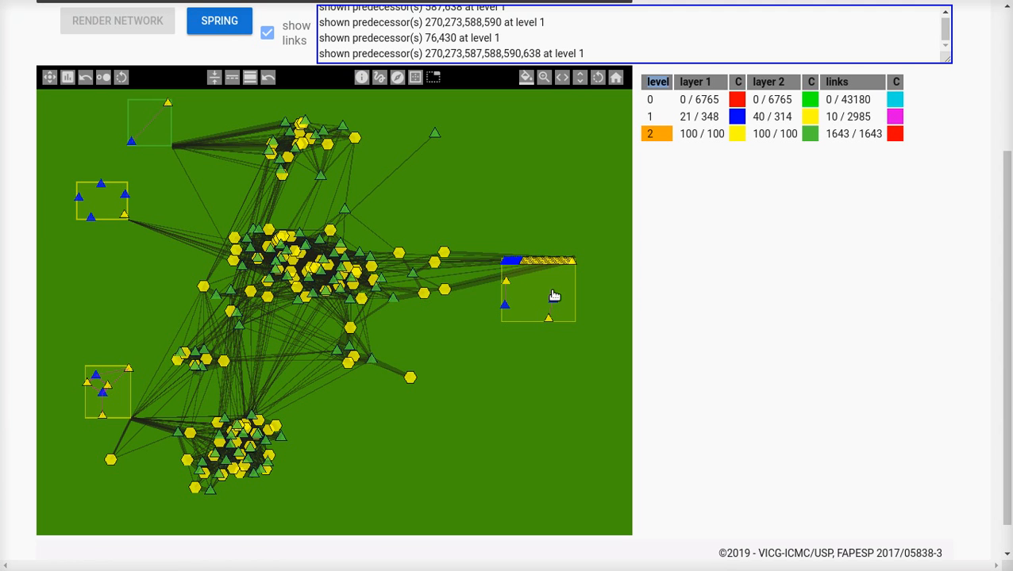
pyautogui.click(725, 254)
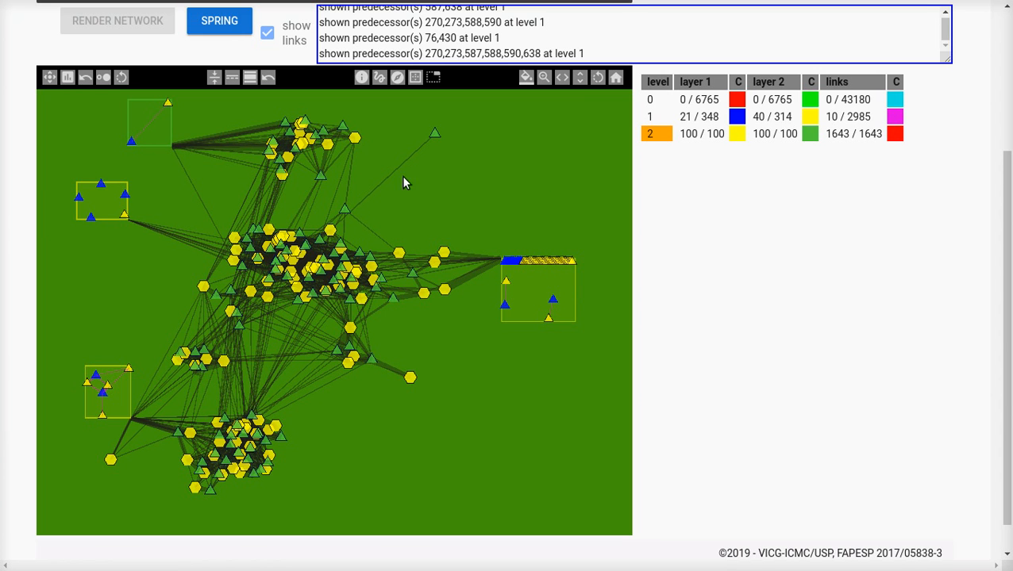
# Step: Open the two lower level 1 nodes near the right-hand box's bottom edge into their level 0 predecessors
pyautogui.click(651, 116)
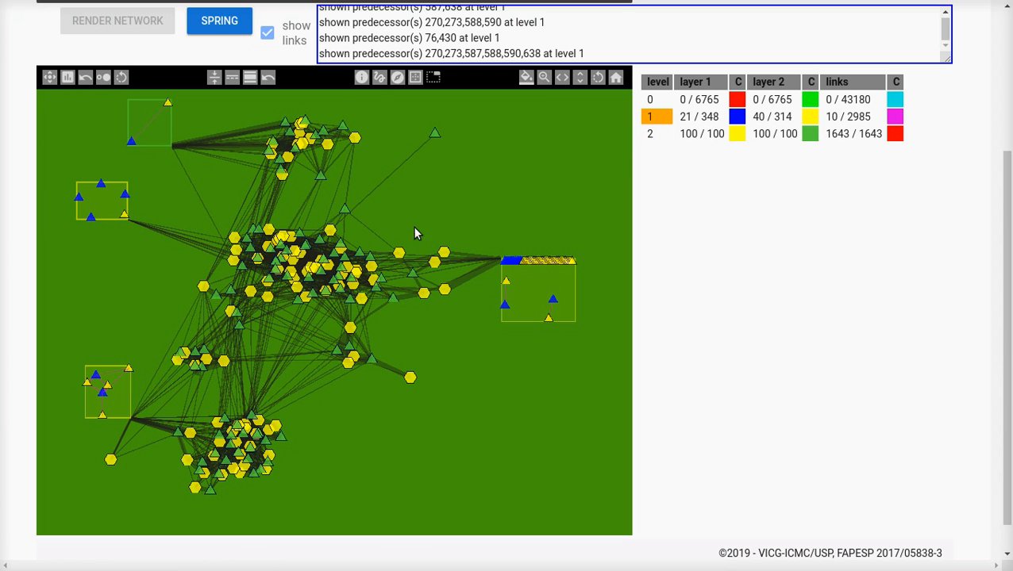
pyautogui.click(397, 77)
pyautogui.moveTo(581, 333); pyautogui.dragTo(533, 289)
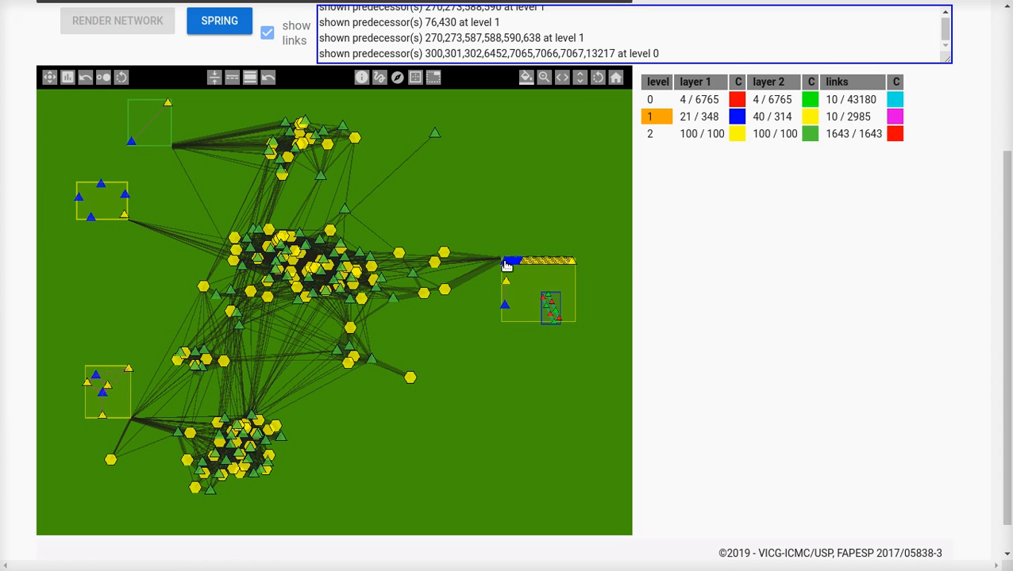
# Step: Set the level 0 layer 1 node colour to black
pyautogui.click(736, 106)
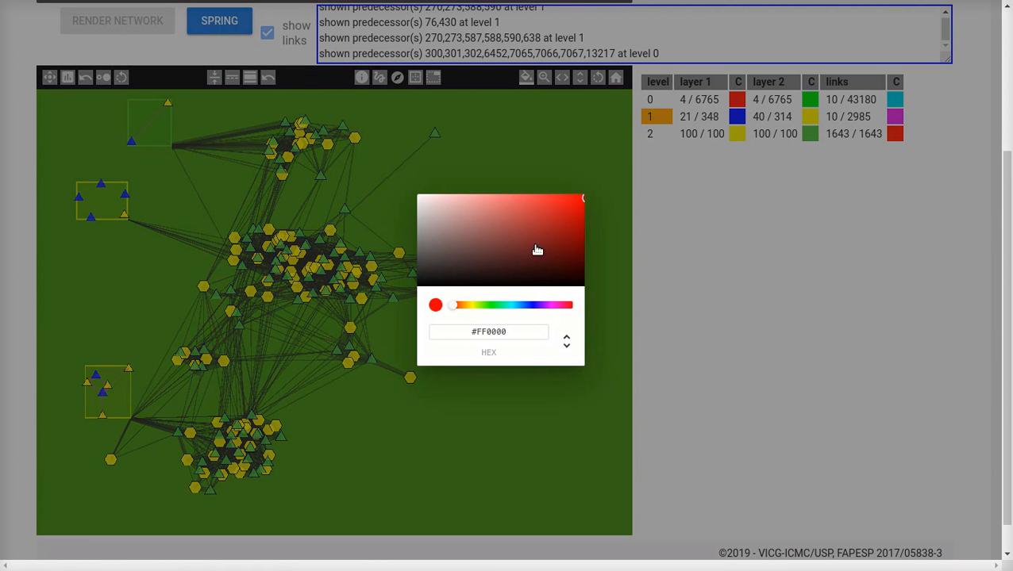
pyautogui.moveTo(492, 226); pyautogui.dragTo(407, 300)
pyautogui.click(749, 385)
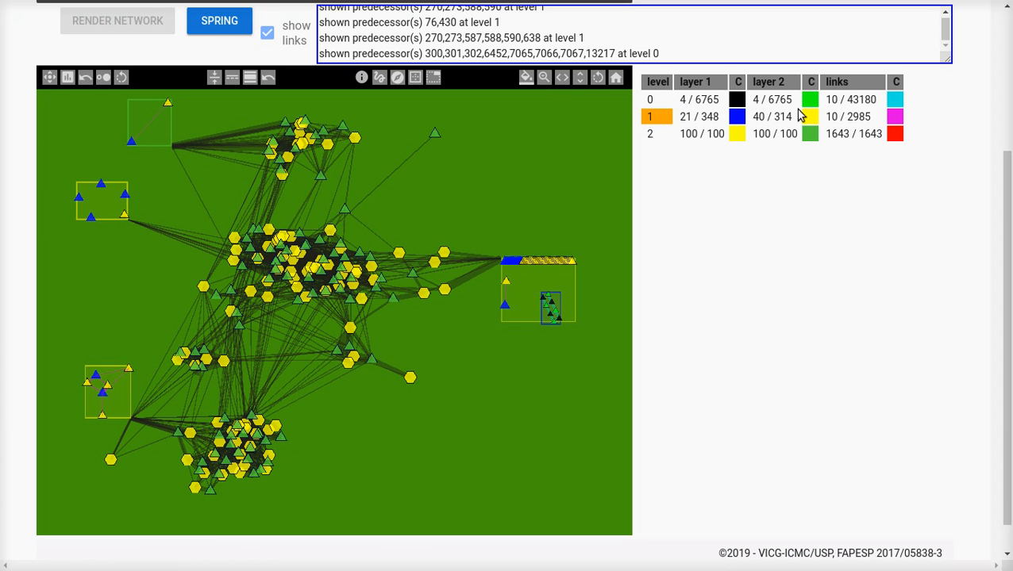
# Step: Set the level 1 layer 2 node colour to pink #FF00CA
pyautogui.click(807, 118)
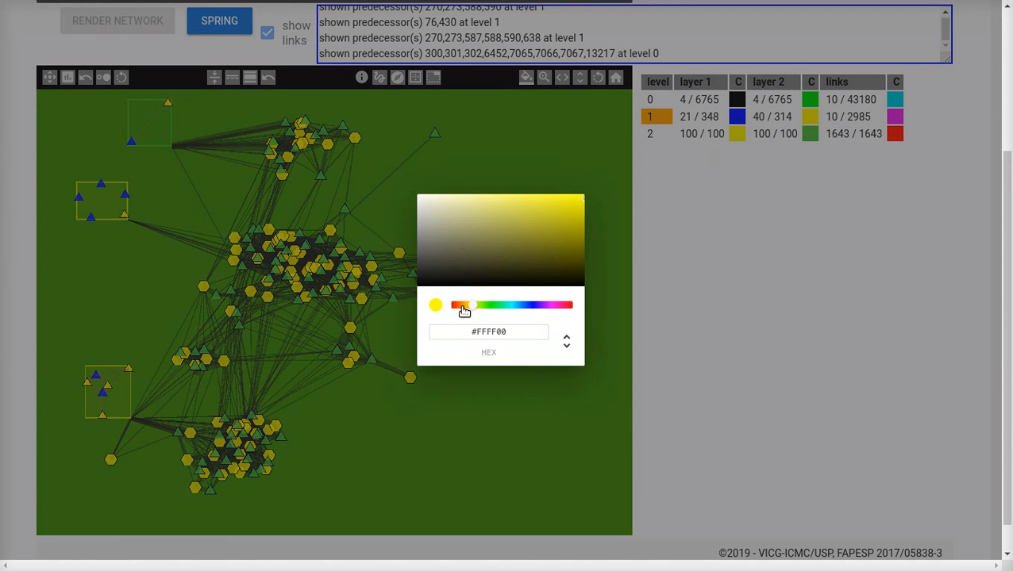
pyautogui.moveTo(461, 307); pyautogui.dragTo(557, 309)
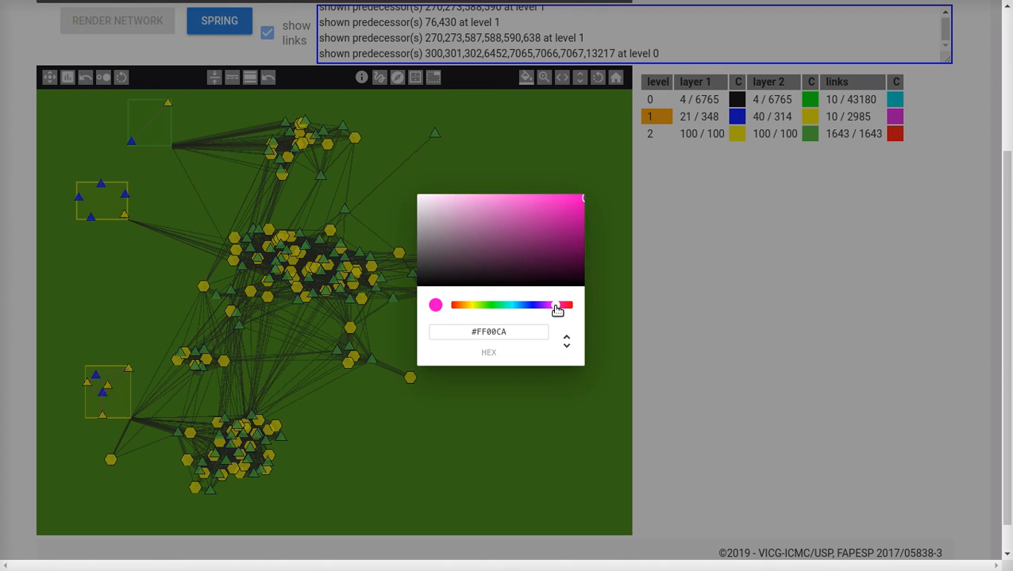
pyautogui.click(694, 273)
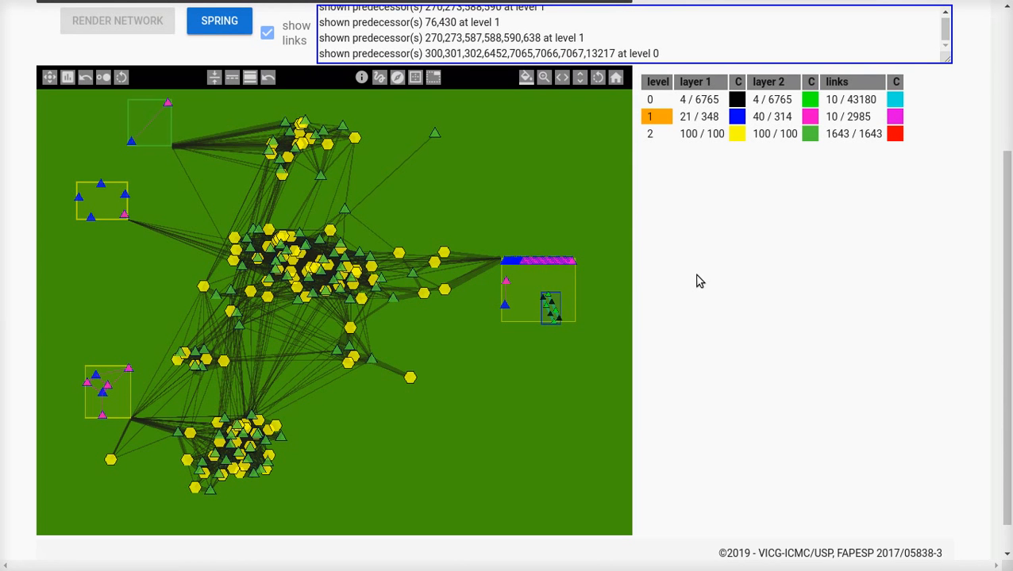
# Step: Show the information of the small level 0 predecessor box and highlight its ids in the log
pyautogui.click(555, 305)
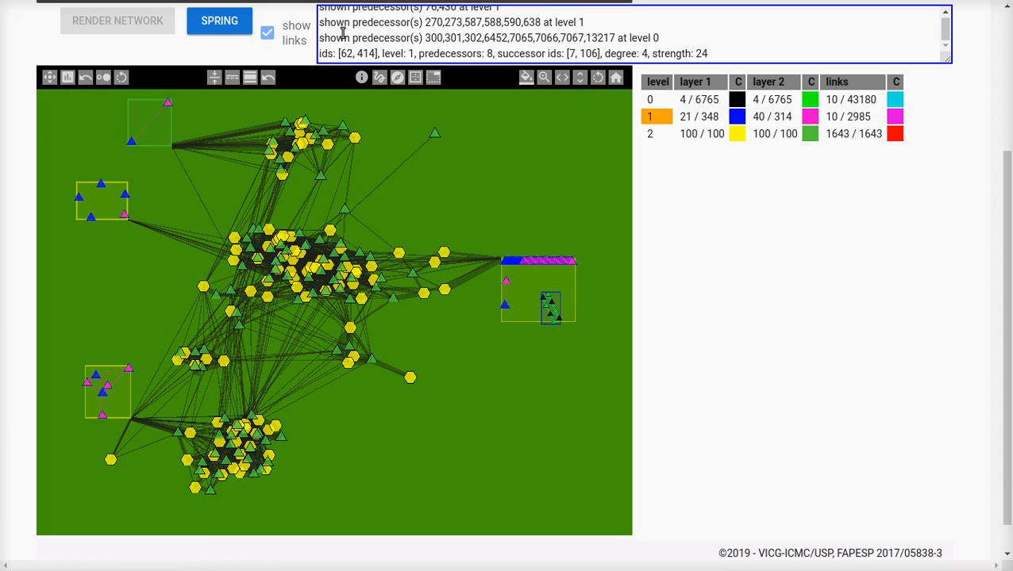
pyautogui.click(379, 54)
pyautogui.hotkey('ctrl', 'shift', 'Left')
pyautogui.hotkey('ctrl', 'shift', 'Left')
pyautogui.hotkey('ctrl', 'shift', 'Left')
pyautogui.hotkey('ctrl', 'shift', 'Right')
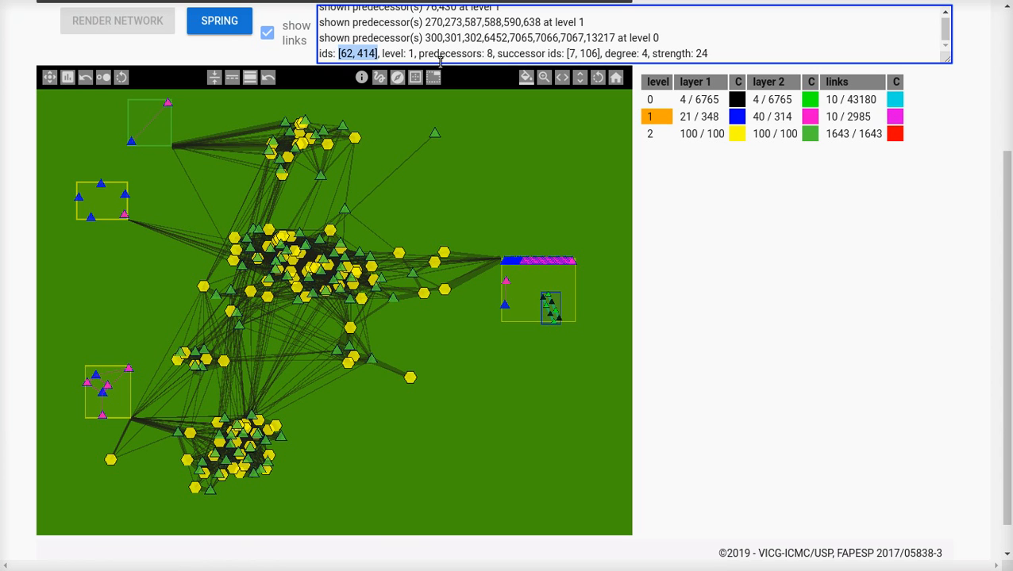
pyautogui.click(412, 54)
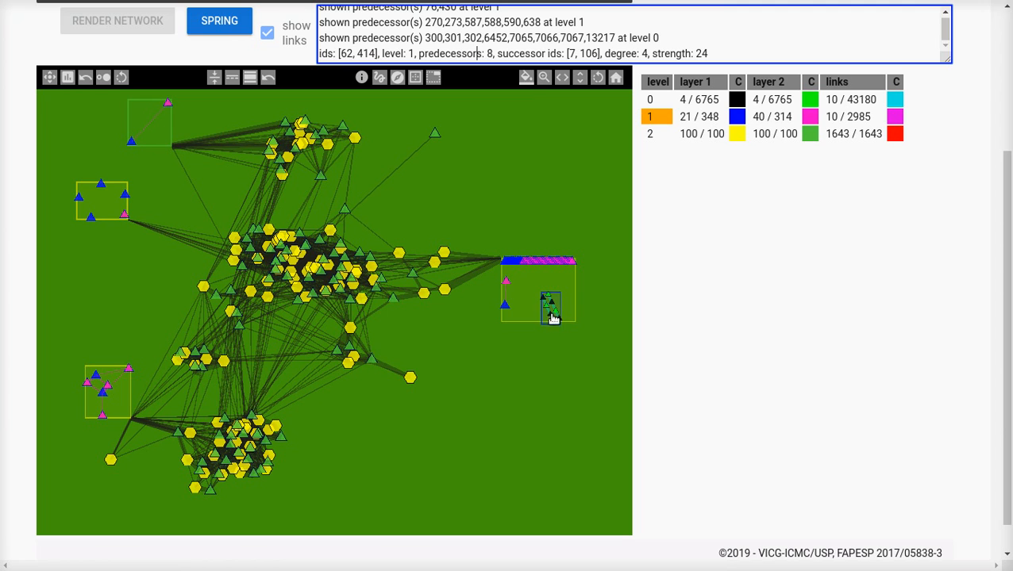
# Step: Highlight the successor ids, degree and strength in the box's log entry one after another
pyautogui.click(565, 54)
pyautogui.hotkey('shift', 'Right')
pyautogui.hotkey('shift', 'Right')
pyautogui.hotkey('shift', 'Right')
pyautogui.hotkey('shift', 'Right')
pyautogui.hotkey('shift', 'Right')
pyautogui.hotkey('shift', 'Right')
pyautogui.hotkey('shift', 'Right')
pyautogui.hotkey('shift', 'Right')
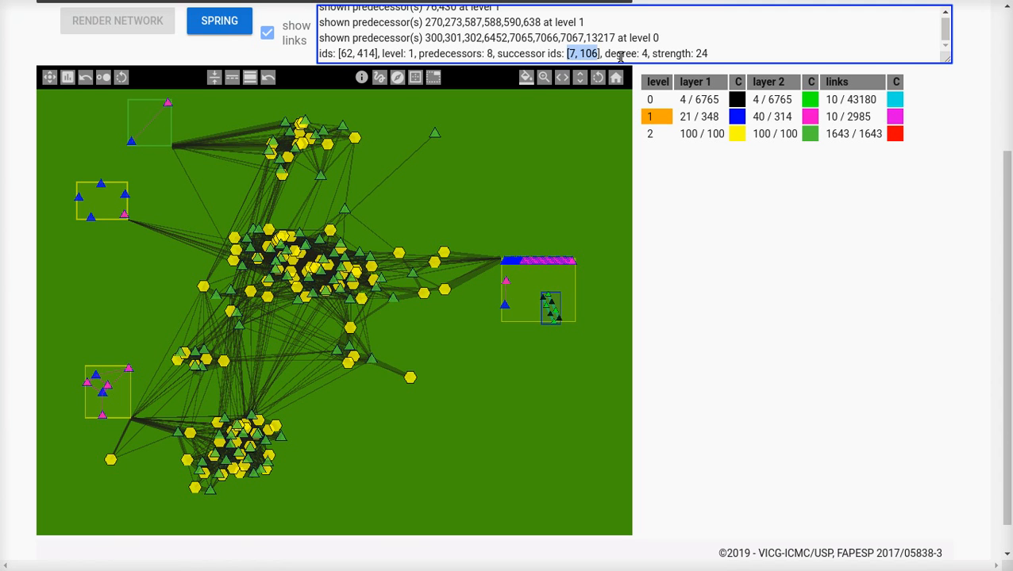
pyautogui.press('Right')
pyautogui.hotkey('shift', 'Right')
pyautogui.hotkey('shift', 'Right')
pyautogui.hotkey('shift', 'Right')
pyautogui.hotkey('shift', 'Right')
pyautogui.hotkey('shift', 'Right')
pyautogui.hotkey('shift', 'Right')
pyautogui.hotkey('shift', 'Right')
pyautogui.hotkey('shift', 'Right')
pyautogui.hotkey('shift', 'Right')
pyautogui.press('Right')
pyautogui.press('Right')
pyautogui.hotkey('shift', 'Right')
pyautogui.hotkey('shift', 'Right')
pyautogui.hotkey('shift', 'Right')
pyautogui.hotkey('shift', 'Right')
pyautogui.hotkey('shift', 'Right')
pyautogui.hotkey('shift', 'Right')
pyautogui.hotkey('shift', 'Right')
pyautogui.hotkey('shift', 'Right')
pyautogui.hotkey('shift', 'Right')
pyautogui.hotkey('shift', 'Right')
pyautogui.hotkey('shift', 'Right')
pyautogui.hotkey('shift', 'Right')
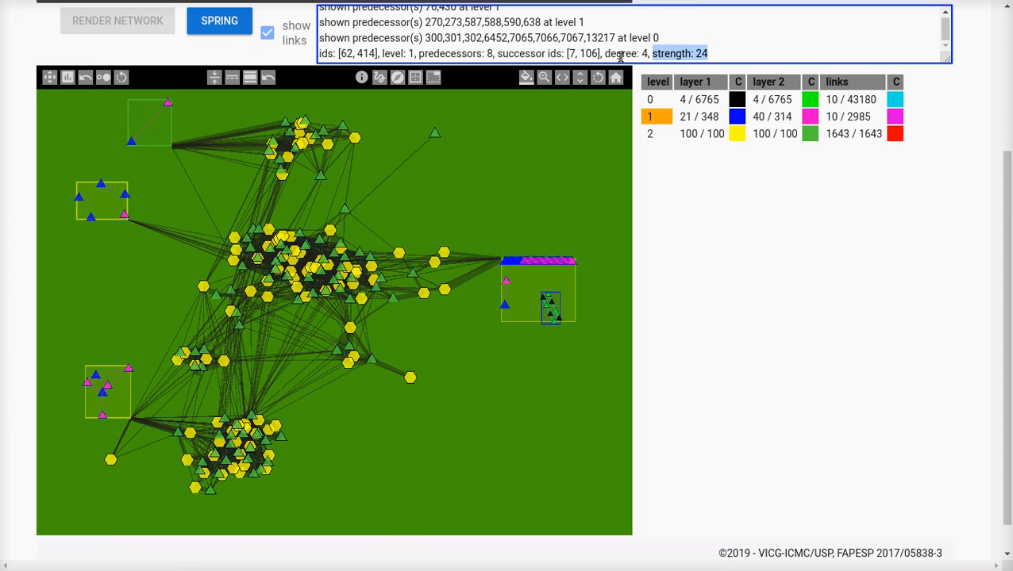
pyautogui.press('Right')
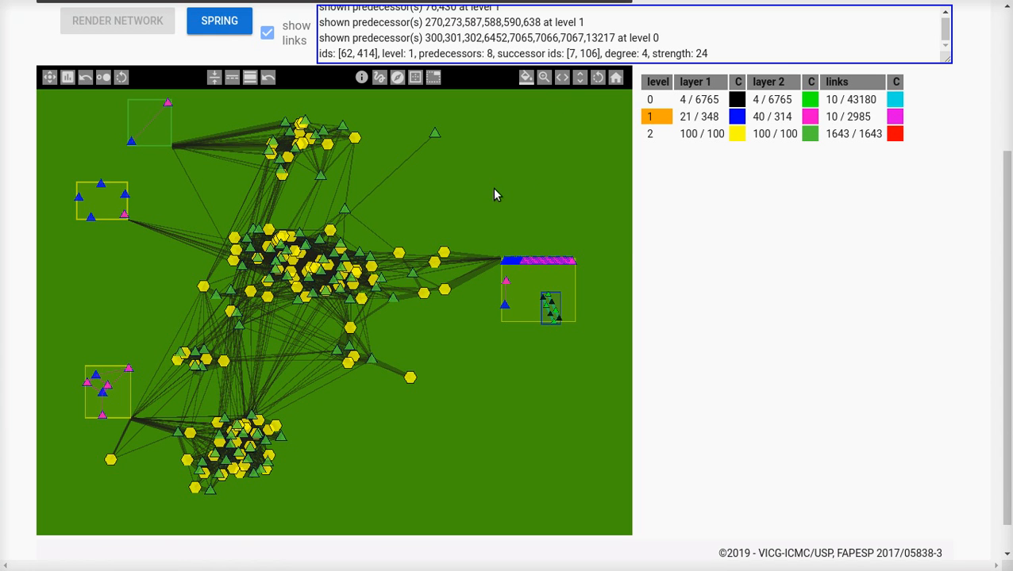
# Step: Open the lone blue level 1 node at the right-hand box's left edge into its level 0 predecessors
pyautogui.click(543, 78)
pyautogui.click(541, 78)
pyautogui.click(542, 78)
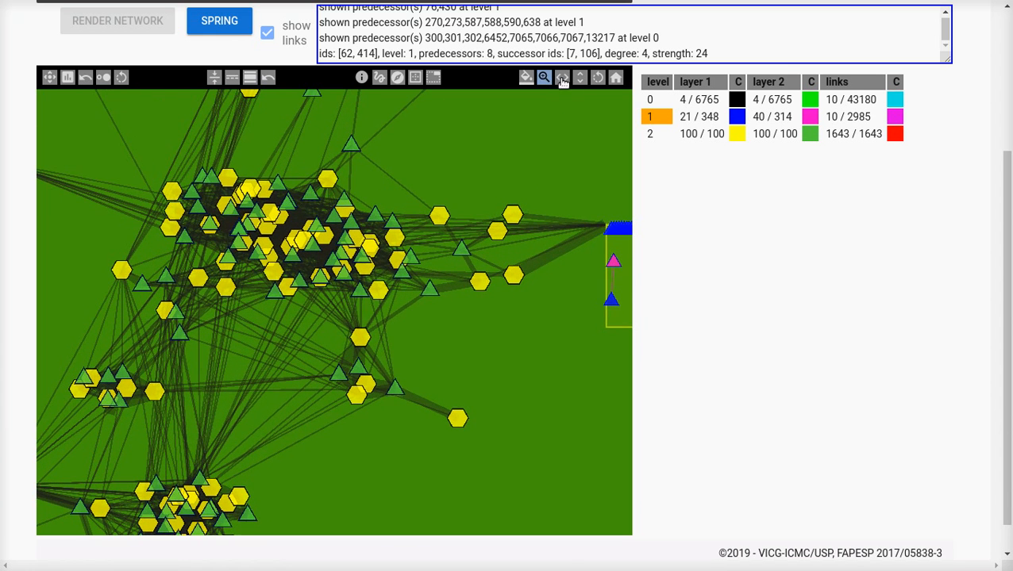
pyautogui.click(567, 78)
pyautogui.click(568, 78)
pyautogui.click(568, 78)
pyautogui.click(567, 79)
pyautogui.click(568, 79)
pyautogui.click(568, 79)
pyautogui.click(567, 79)
pyautogui.click(568, 79)
pyautogui.click(567, 78)
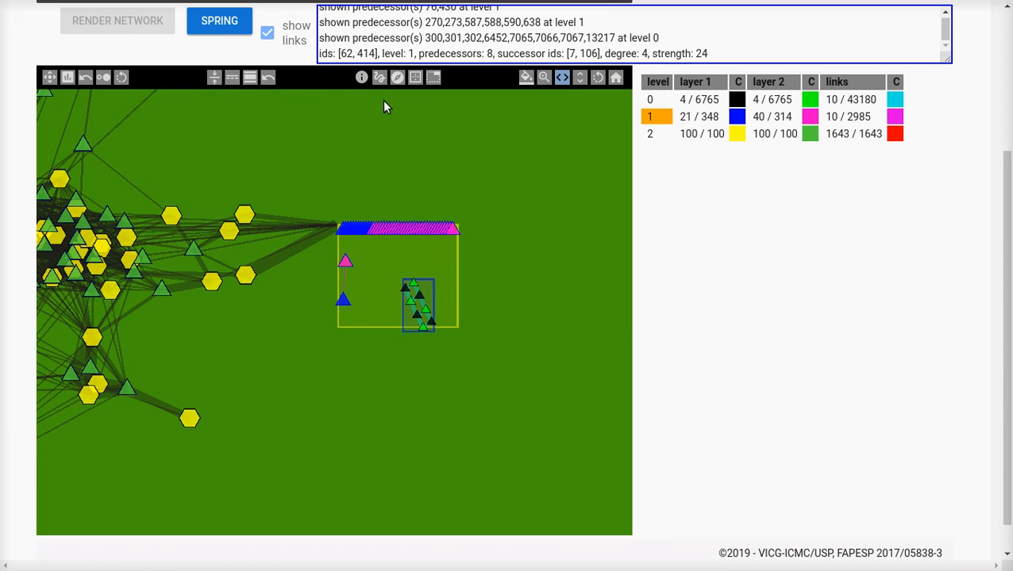
pyautogui.click(656, 97)
pyautogui.click(651, 100)
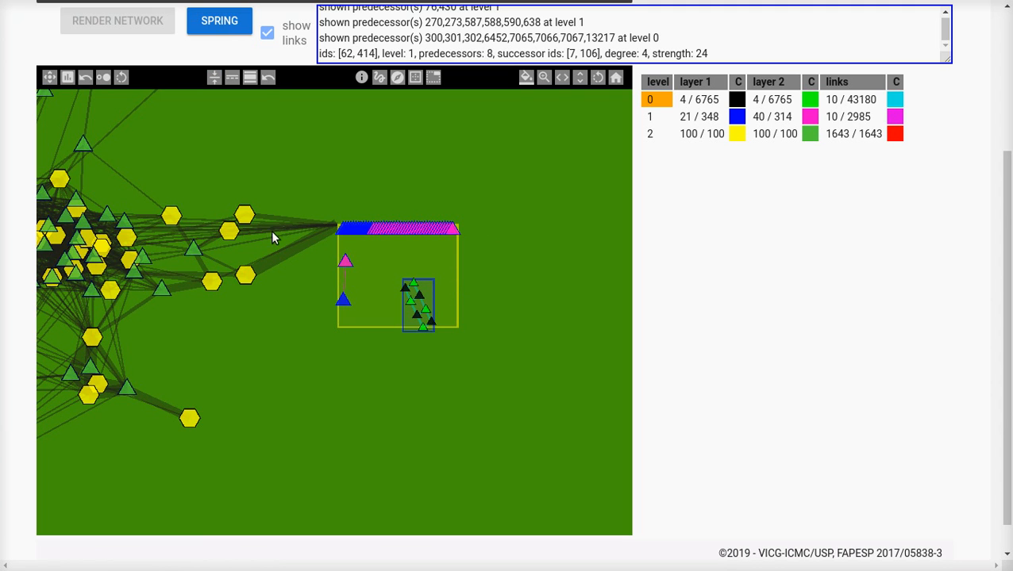
pyautogui.click(398, 80)
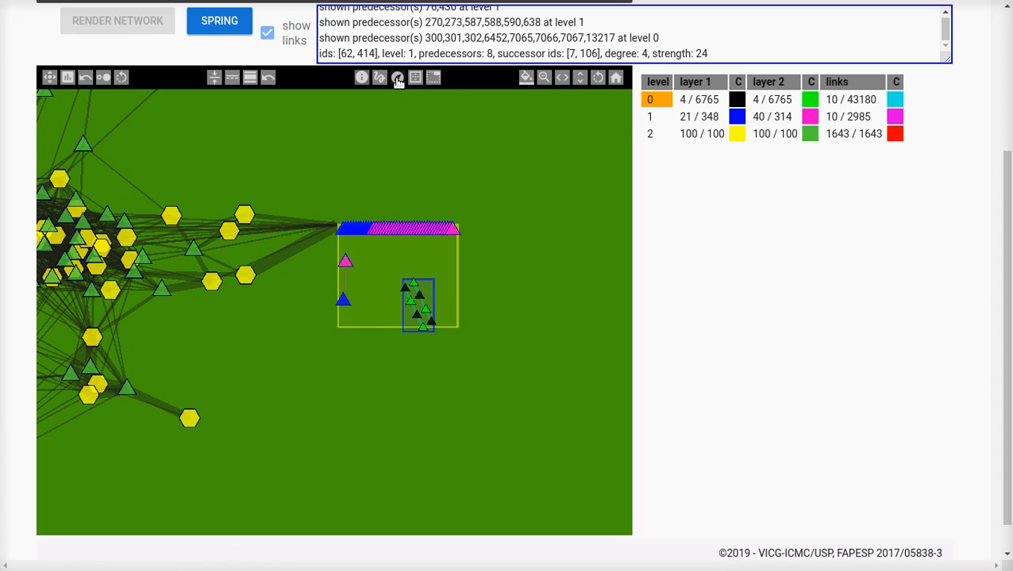
pyautogui.click(667, 119)
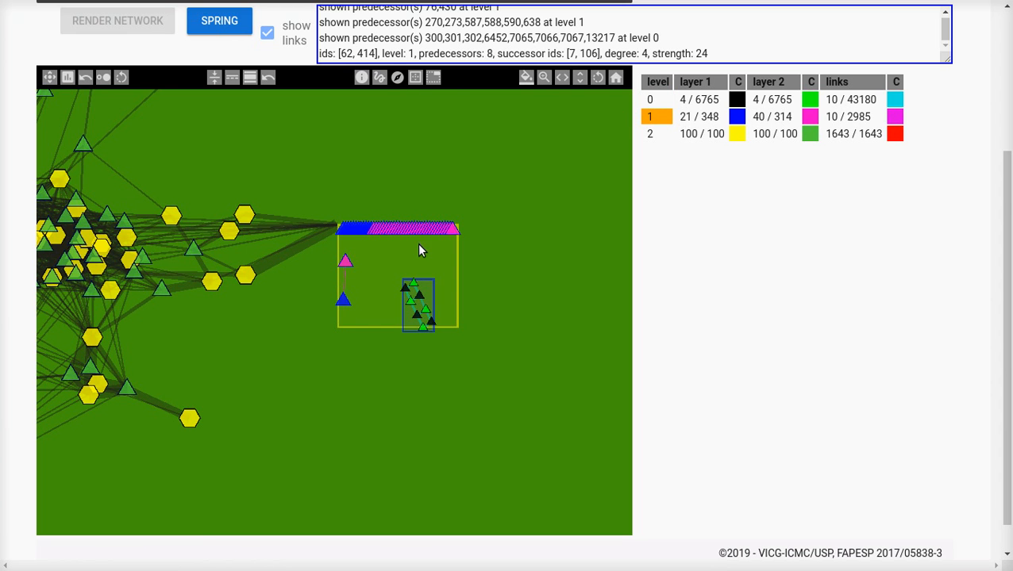
pyautogui.click(343, 299)
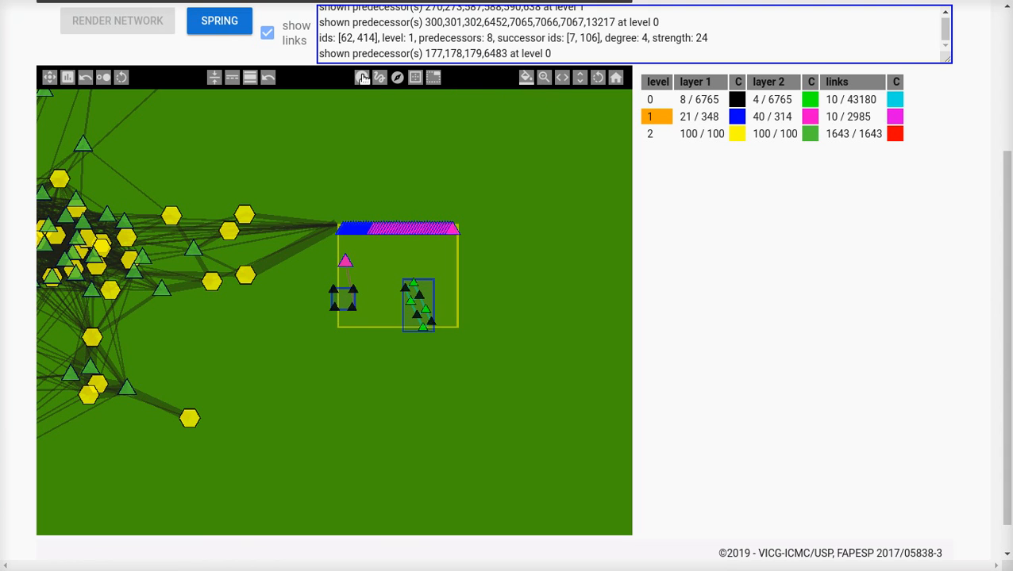
# Step: Move the new four-node predecessor box right, beside the other level 0 box, and activate the box-editing tool
pyautogui.click(381, 78)
pyautogui.moveTo(346, 301); pyautogui.dragTo(373, 311)
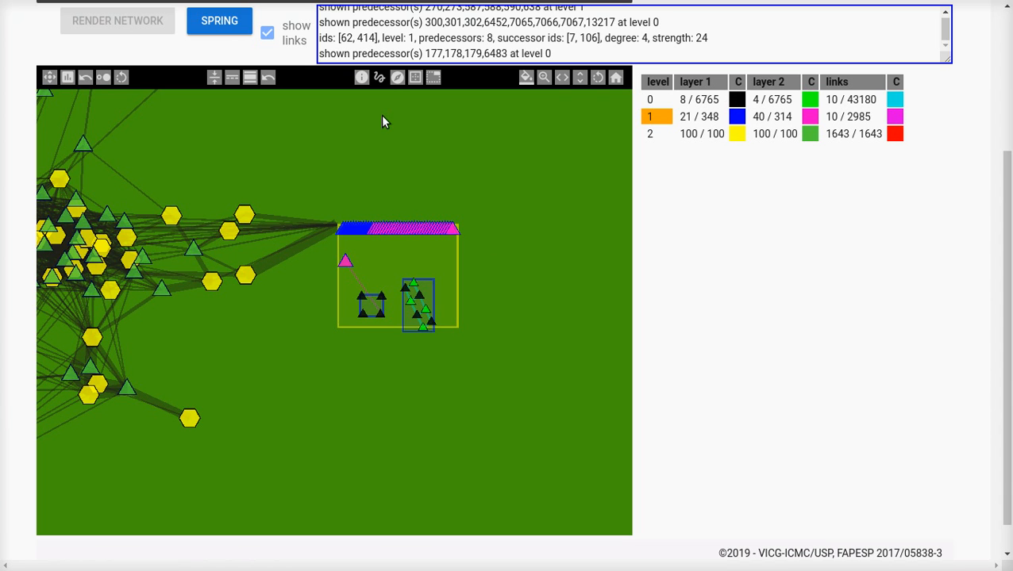
pyautogui.click(433, 77)
pyautogui.press('F11')
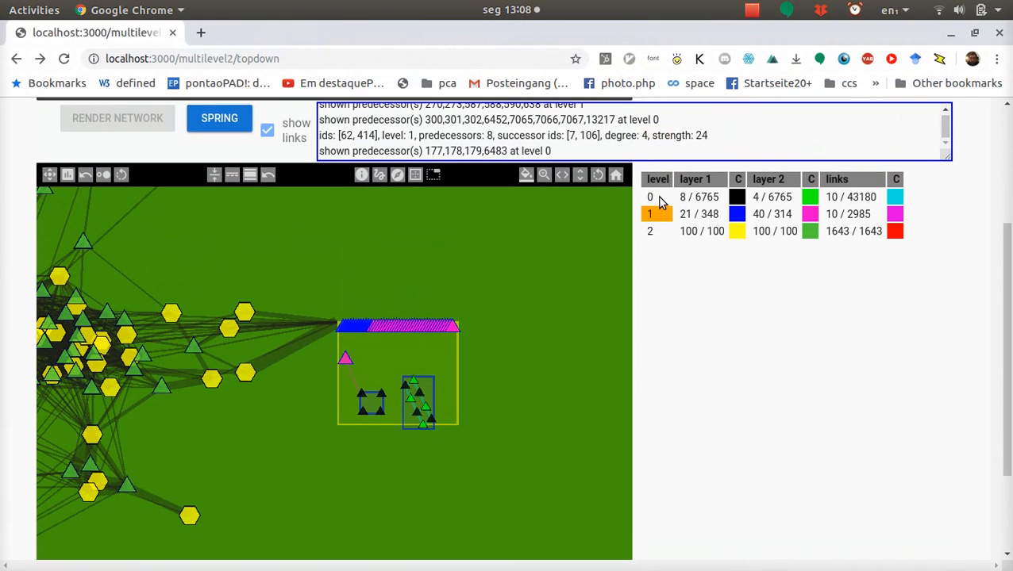
pyautogui.click(753, 10)
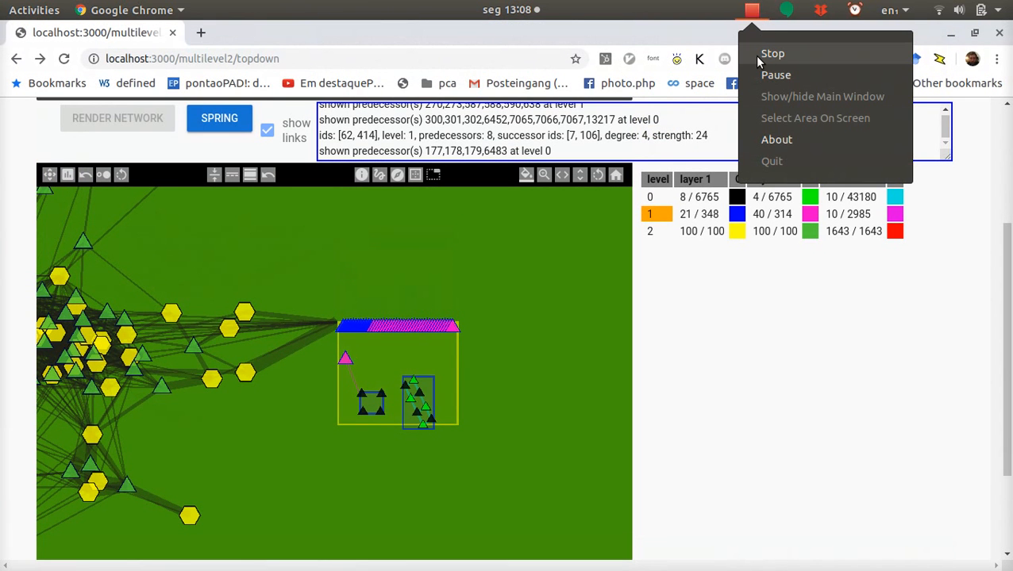